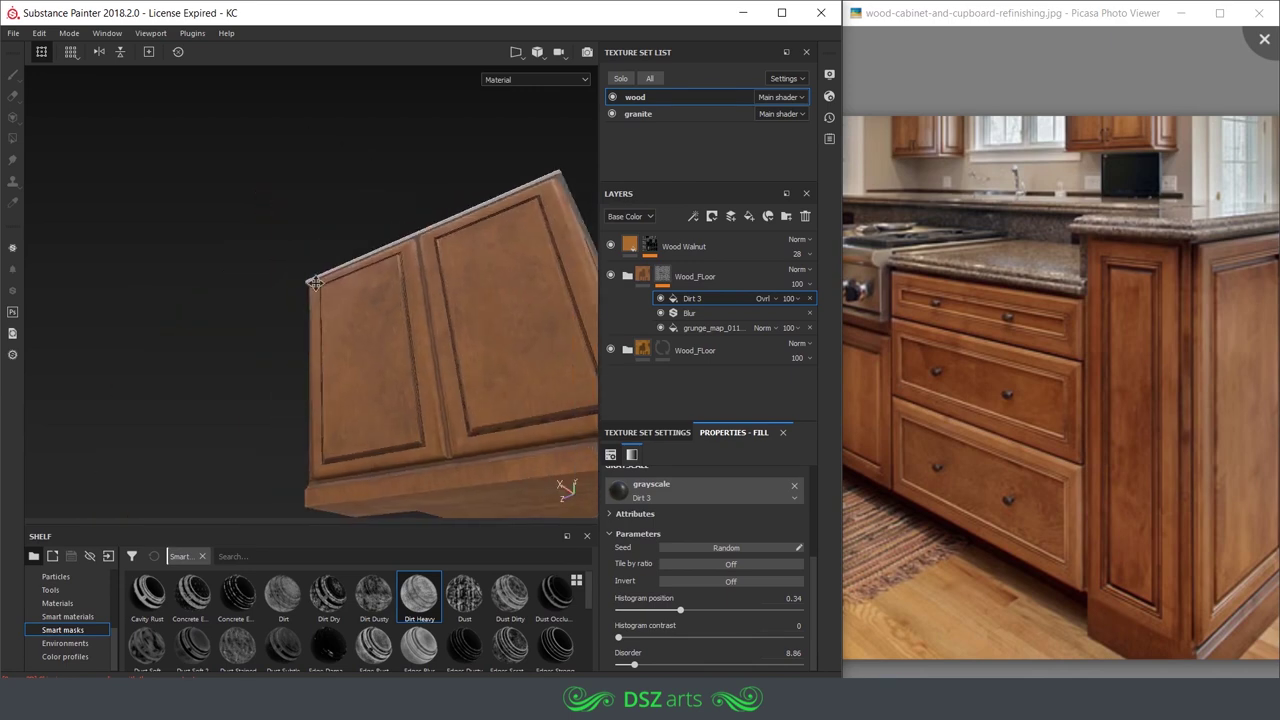
- Open the Dirt 3 mask fill settings on the Wood_FLoor layer and enlarge the layer list to review it
alt+drag(333, 304, 354, 337)
right_click(354, 337)
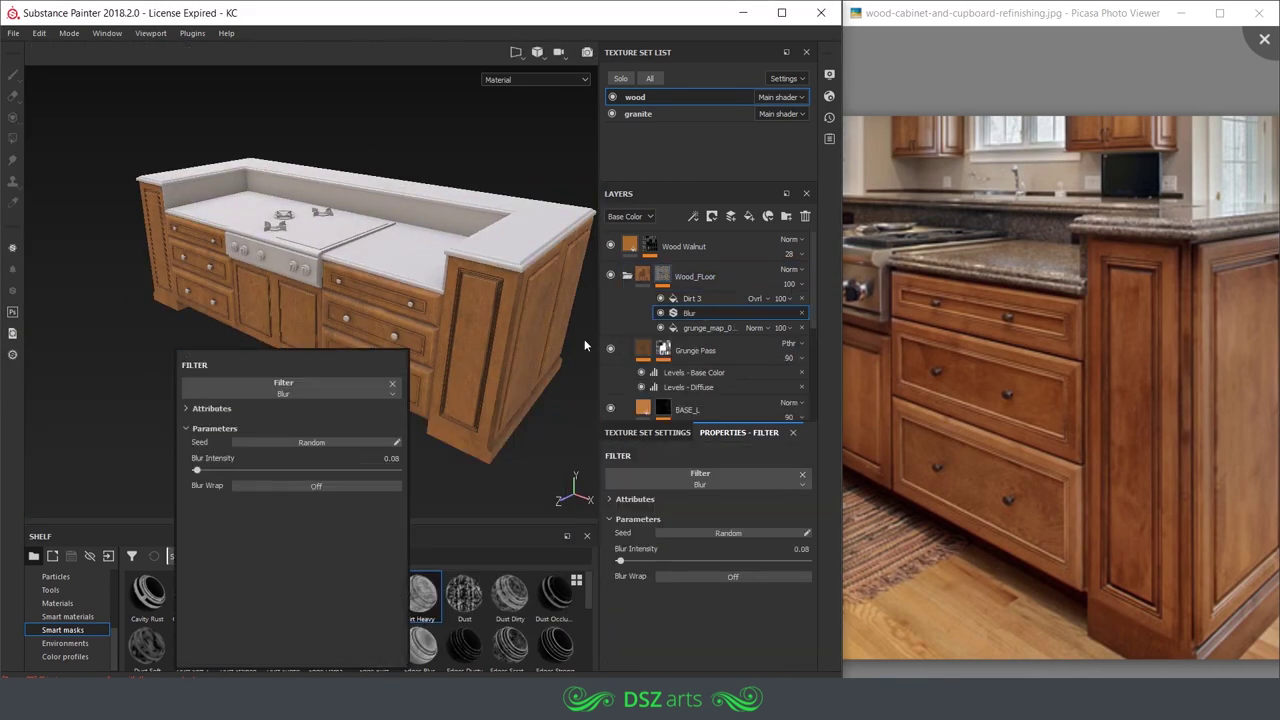
drag(239, 361, 531, 173)
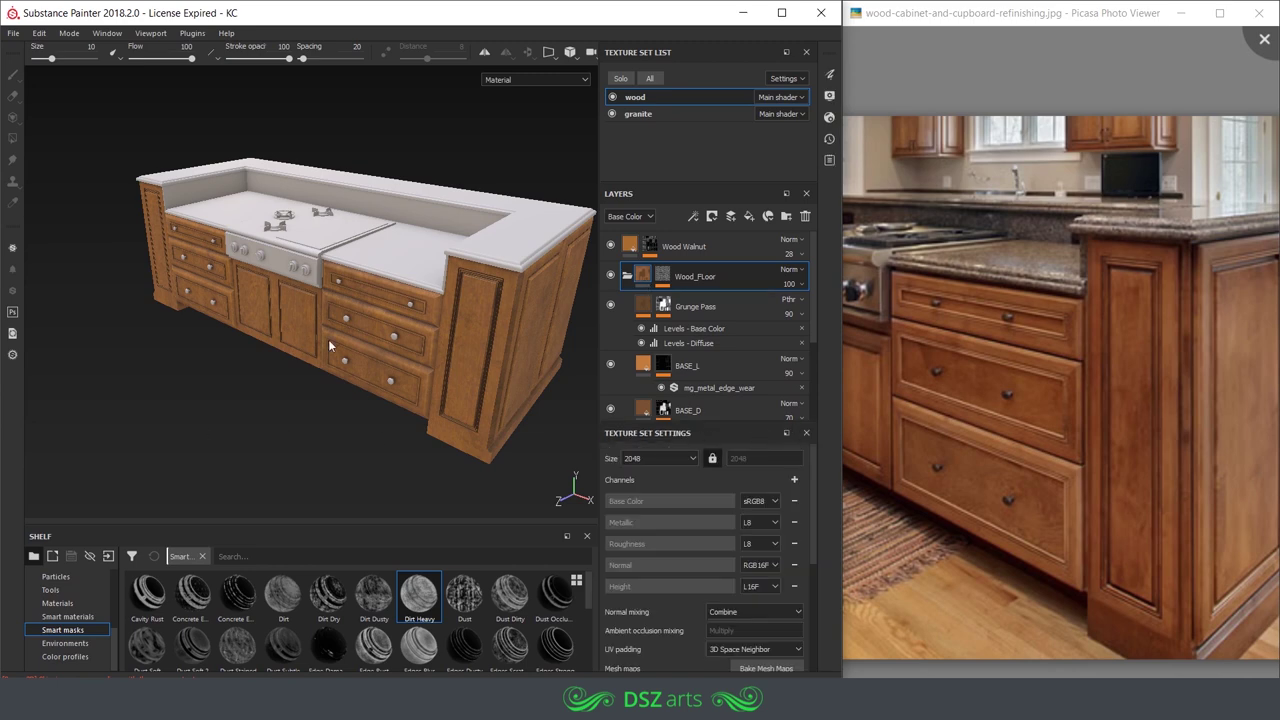
right_click(500, 155)
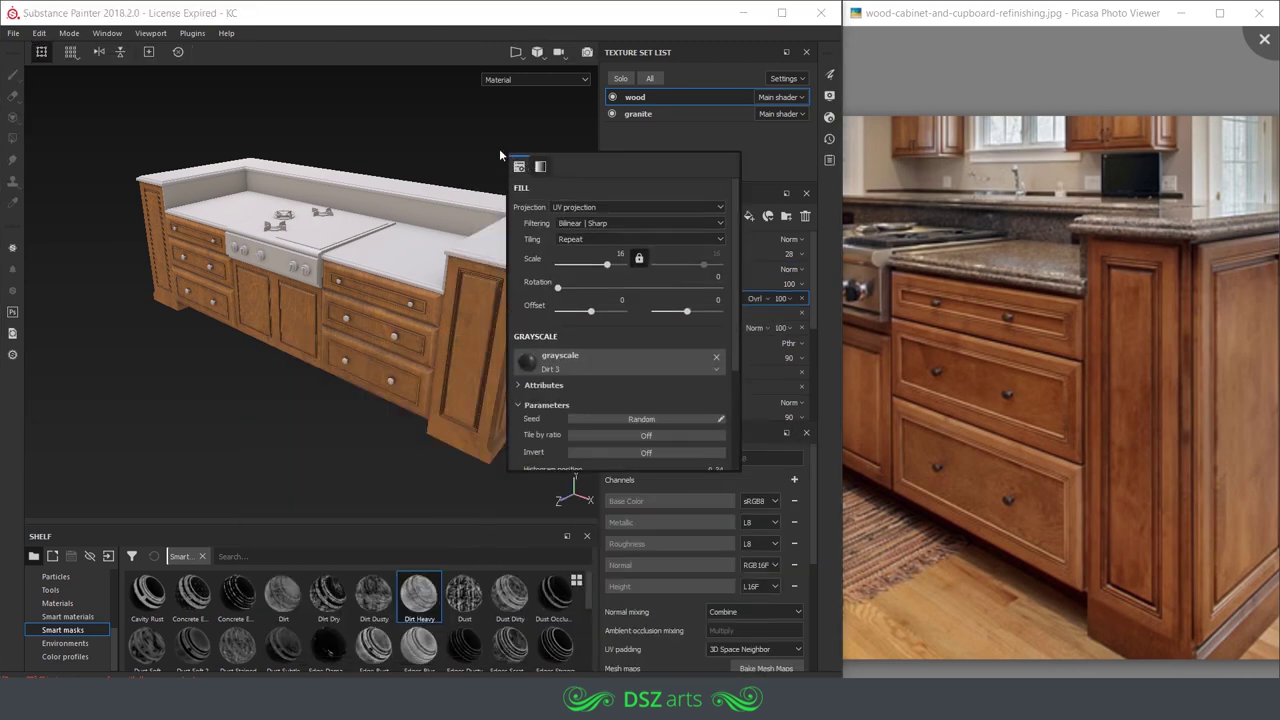
drag(738, 424, 738, 499)
alt+drag(300, 235, 329, 237)
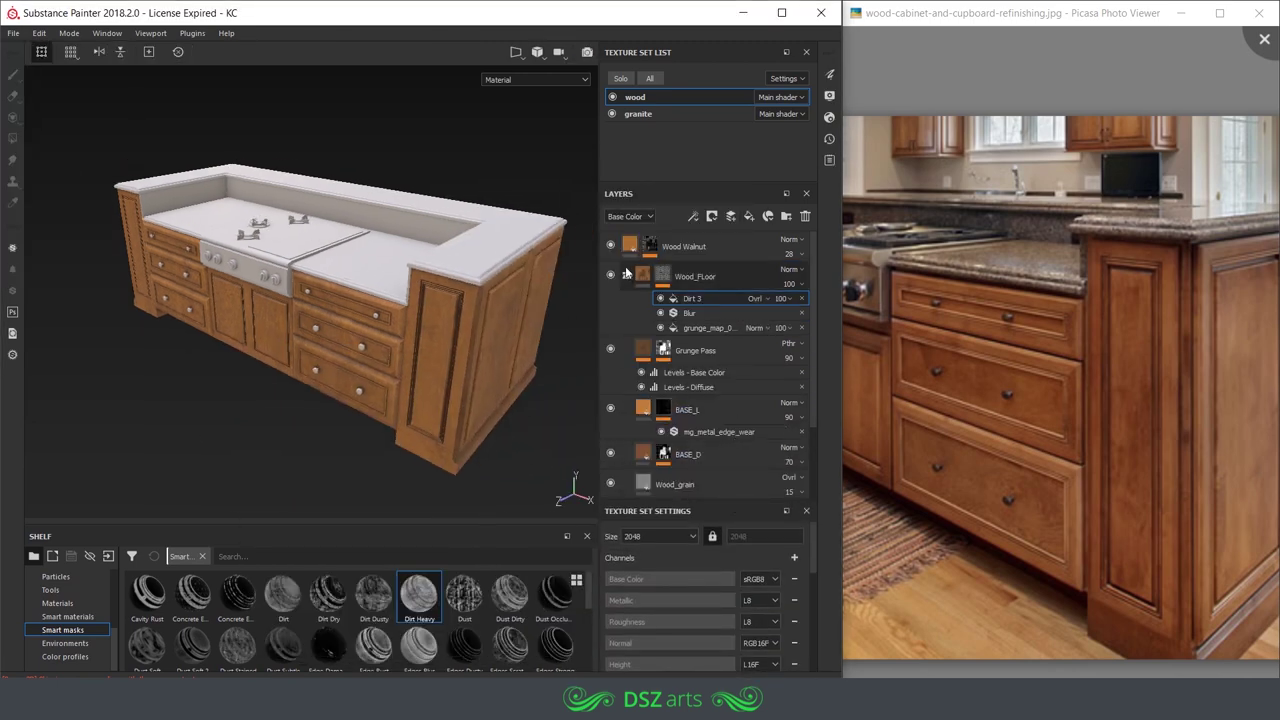
- Multi-select the Grunge Pass and other wood layers and group them into a folder named Main wood
click(663, 310)
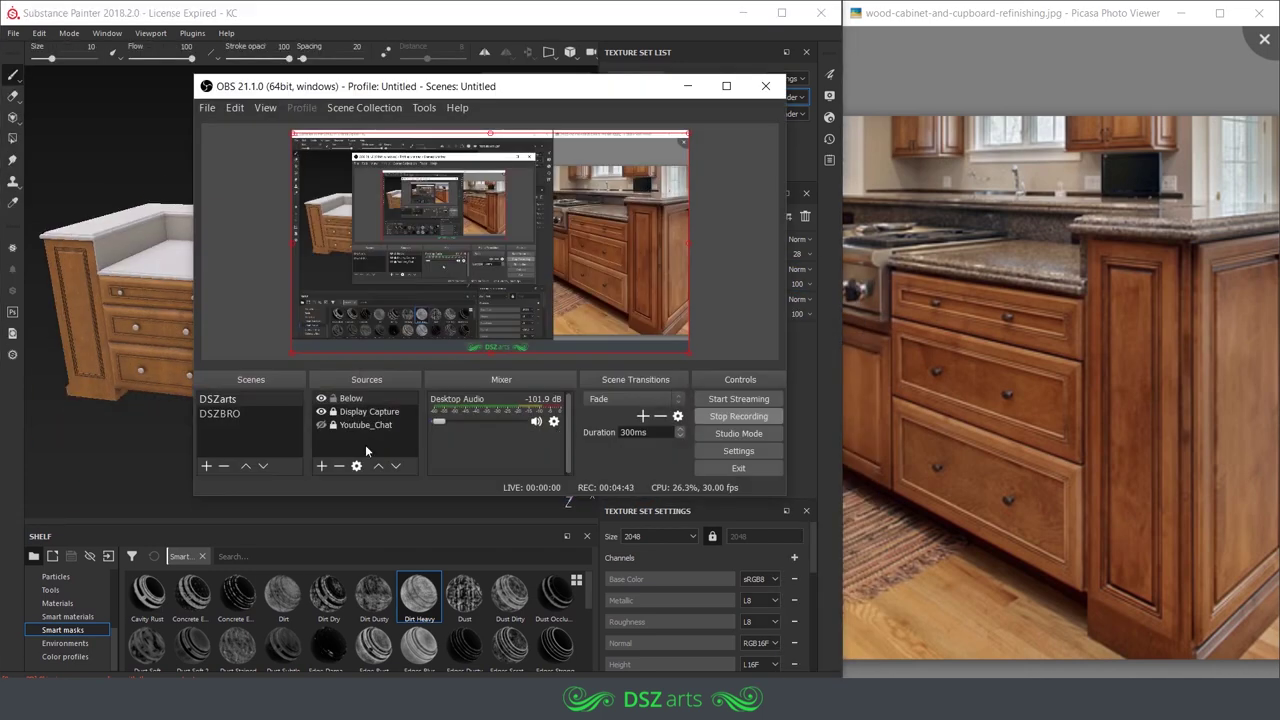
click(683, 246)
shift+click(695, 306)
right_click(703, 309)
key(ctrl+g)
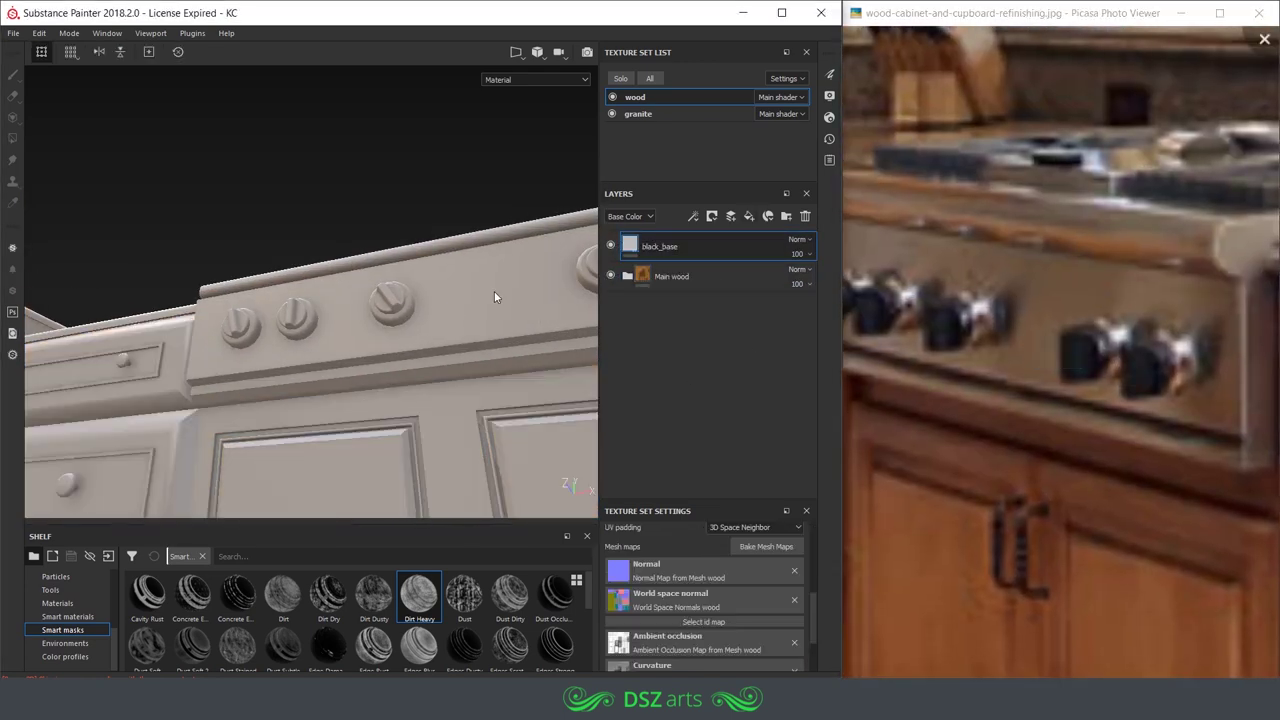
- Switch to the granite texture set and turn off black_base's metal channel
click(640, 114)
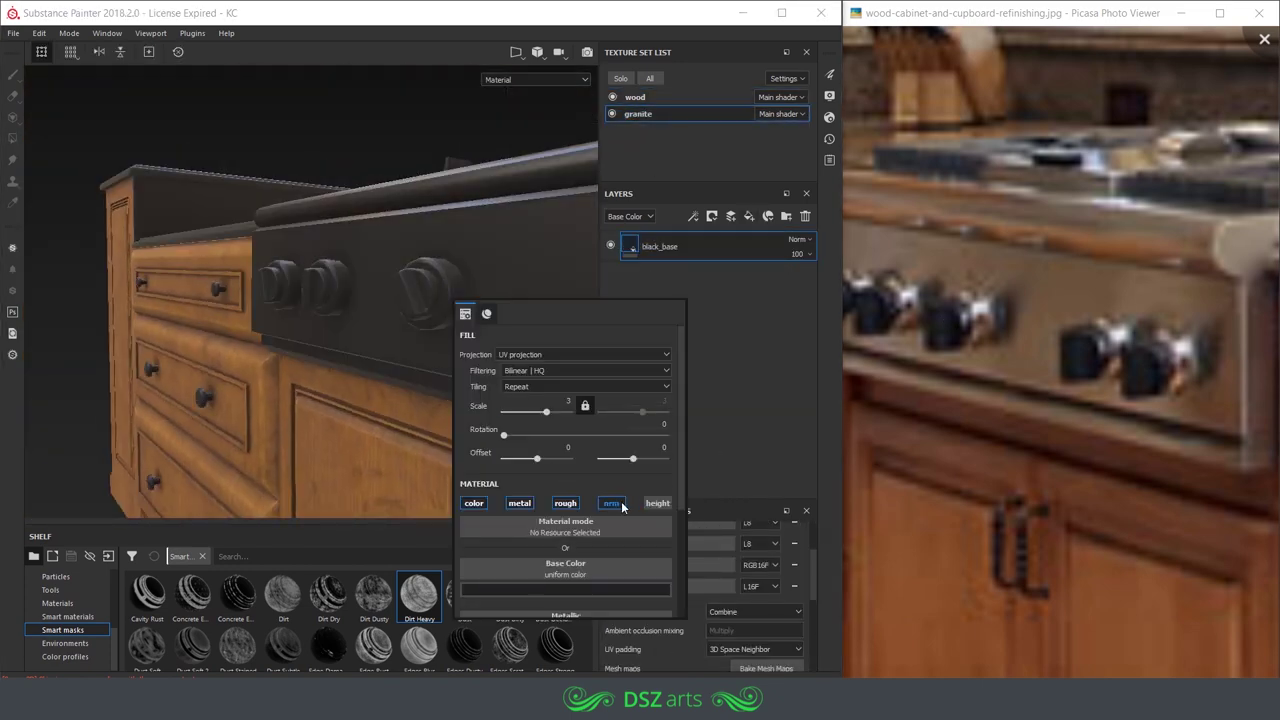
click(519, 503)
scroll(531, 536, down, 2)
- Duplicate black_base as a dark-blue black_light layer and group both in a folder named black
right_click(642, 246)
click(718, 150)
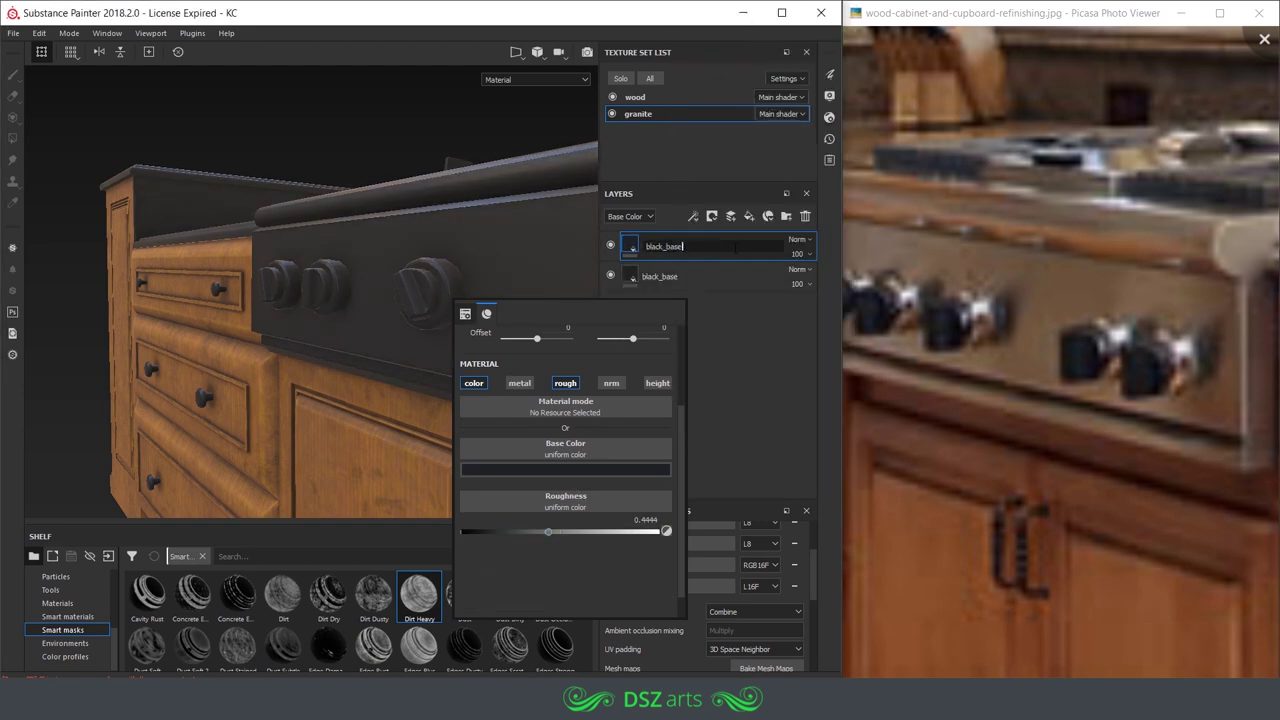
text(light)
click(565, 469)
click(700, 530)
click(238, 627)
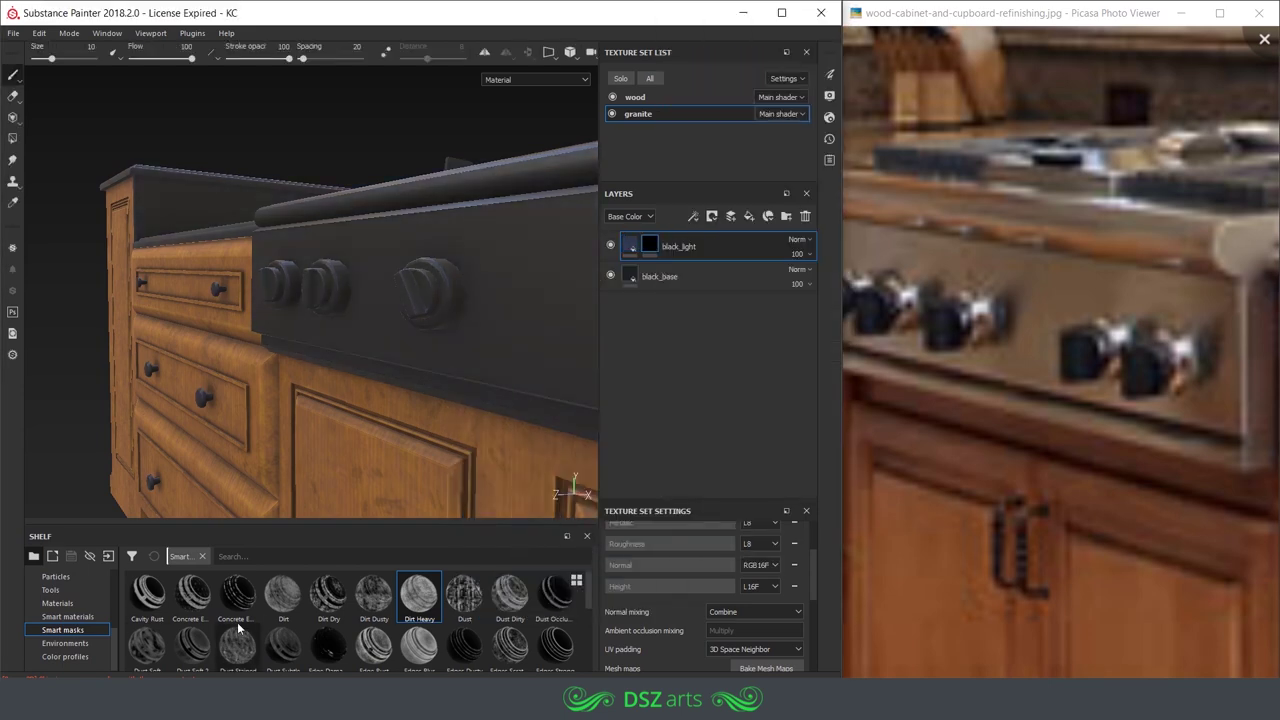
scroll(551, 614, down, 3)
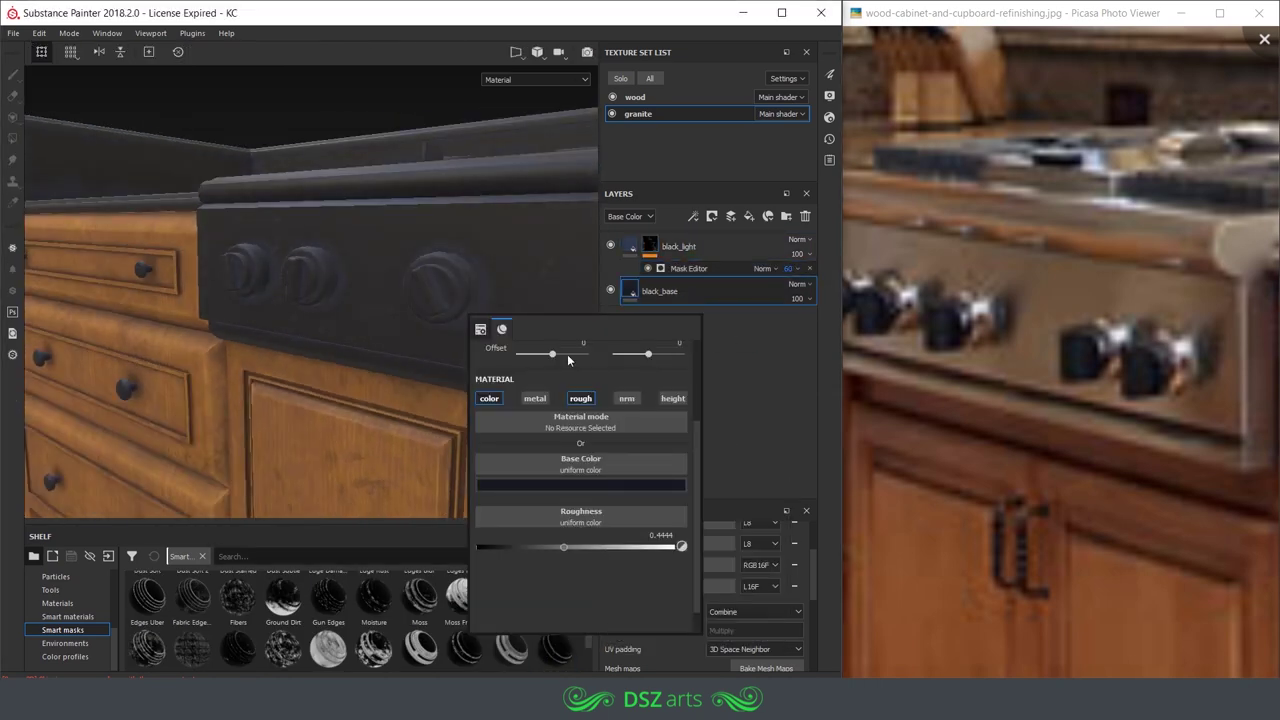
text(black)
key(Return)
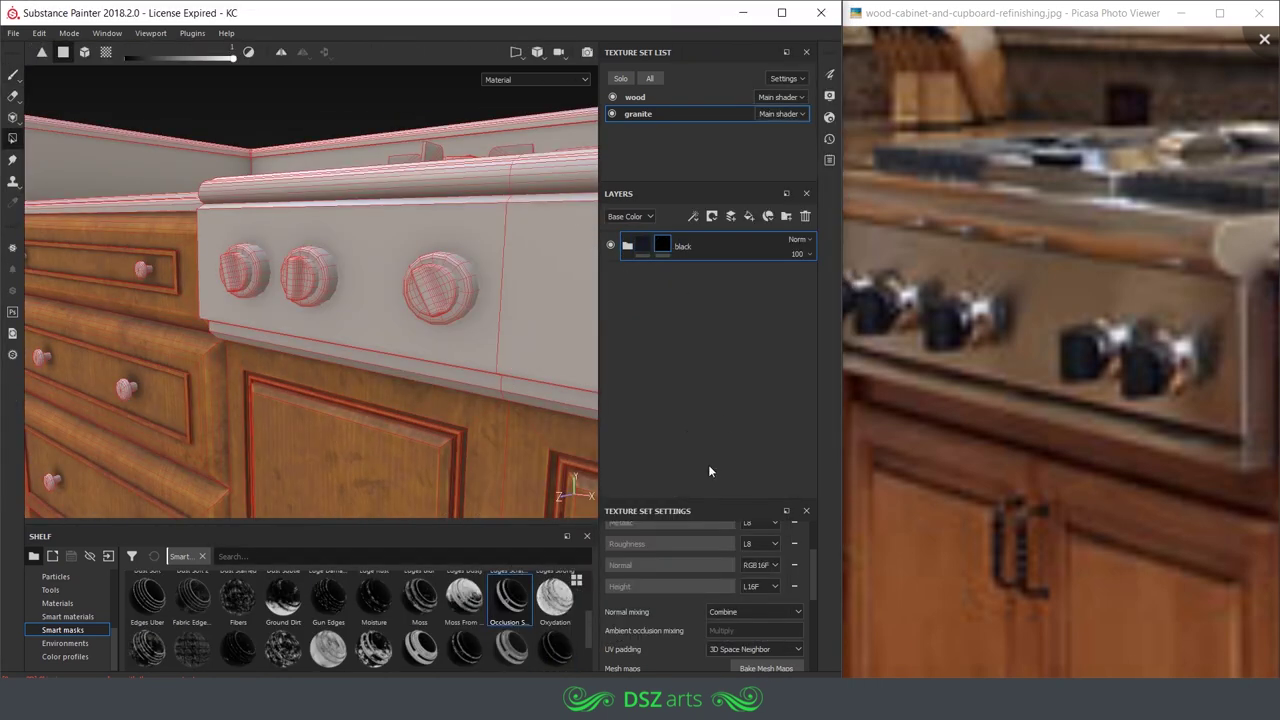
- Polygon-fill the black folder's mask onto the cooktop panel, then browse Smart materials
key(4)
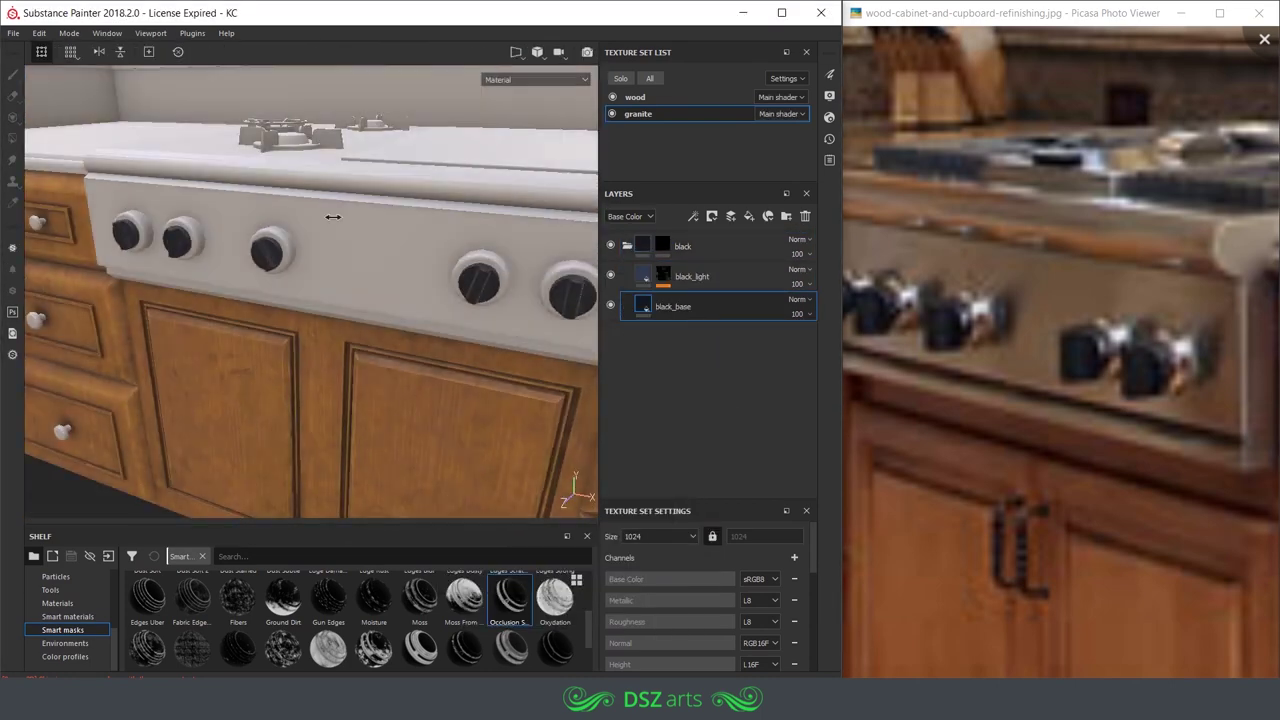
alt+drag(333, 216, 409, 255)
click(662, 246)
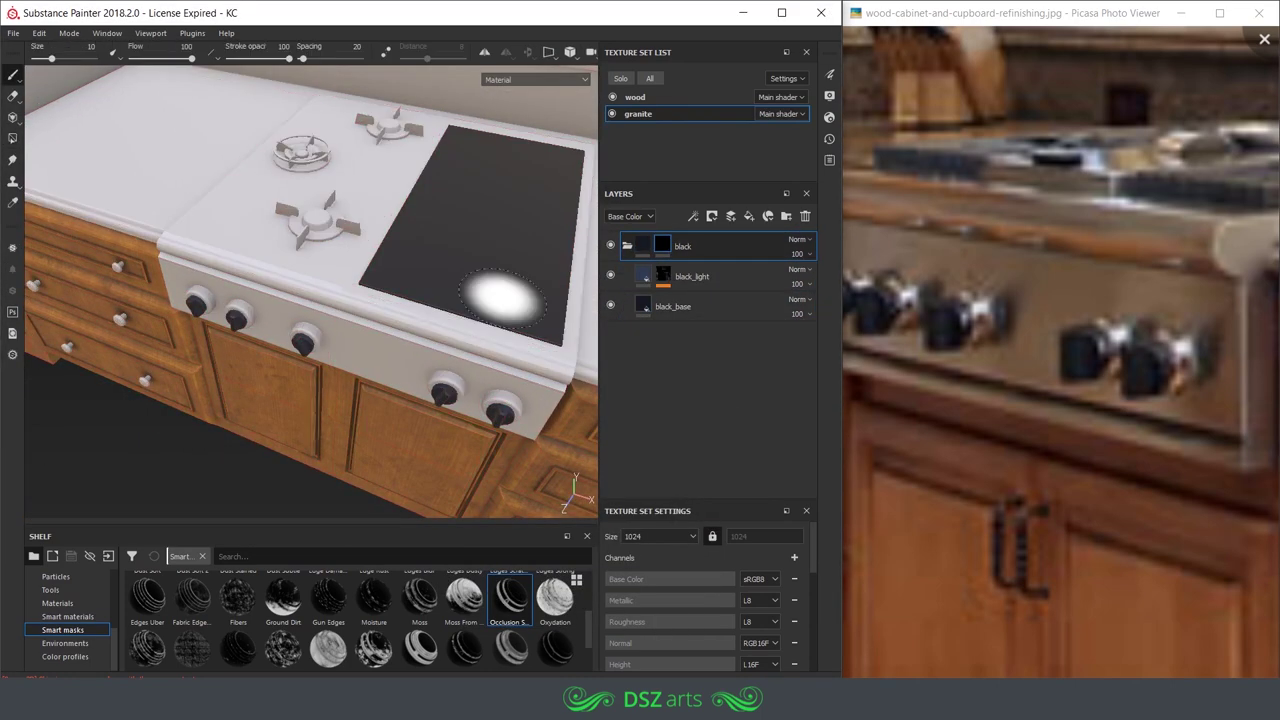
mouse_move(550, 278)
alt+mouse_down()
mouse_move(443, 114)
mouse_move(432, 270)
alt+mouse_up()
scroll(443, 114, down, 5)
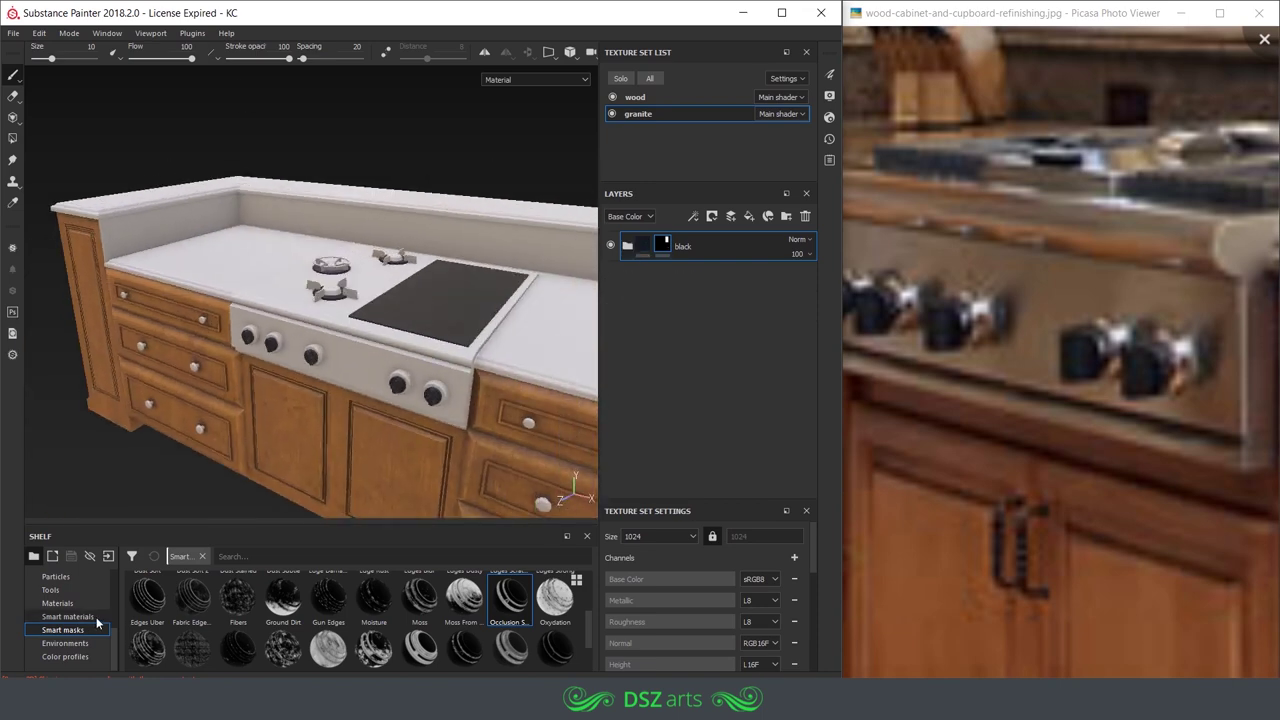
click(96, 617)
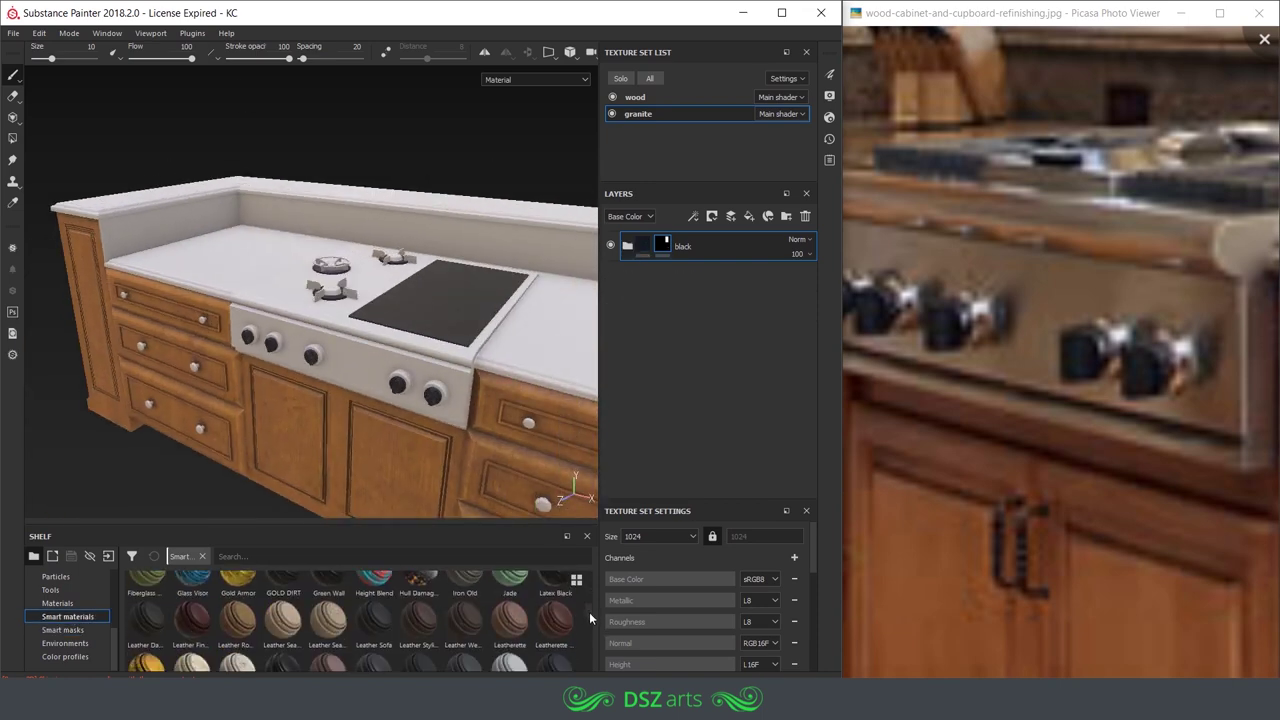
- Add Iron Brushed and Silver Pure materials, and apply a Dirt smart mask to the Silver Pure copy
click(62, 630)
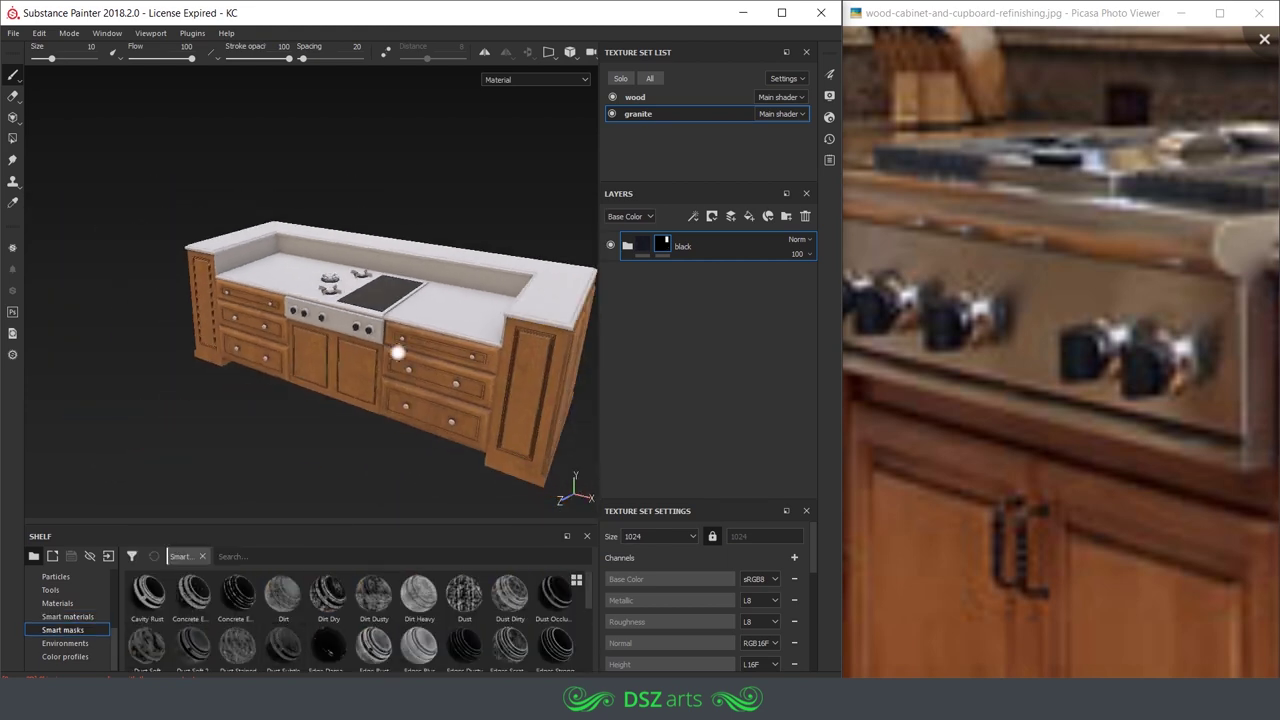
click(57, 603)
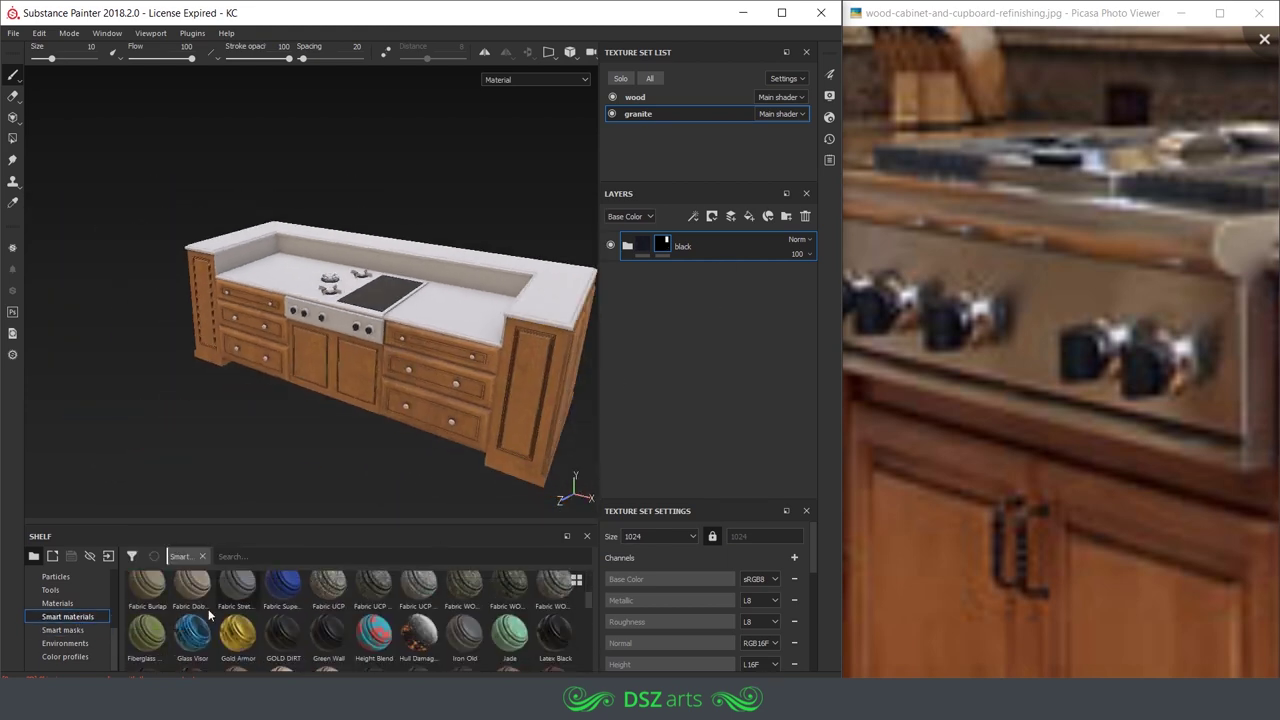
scroll(208, 609, down, 1)
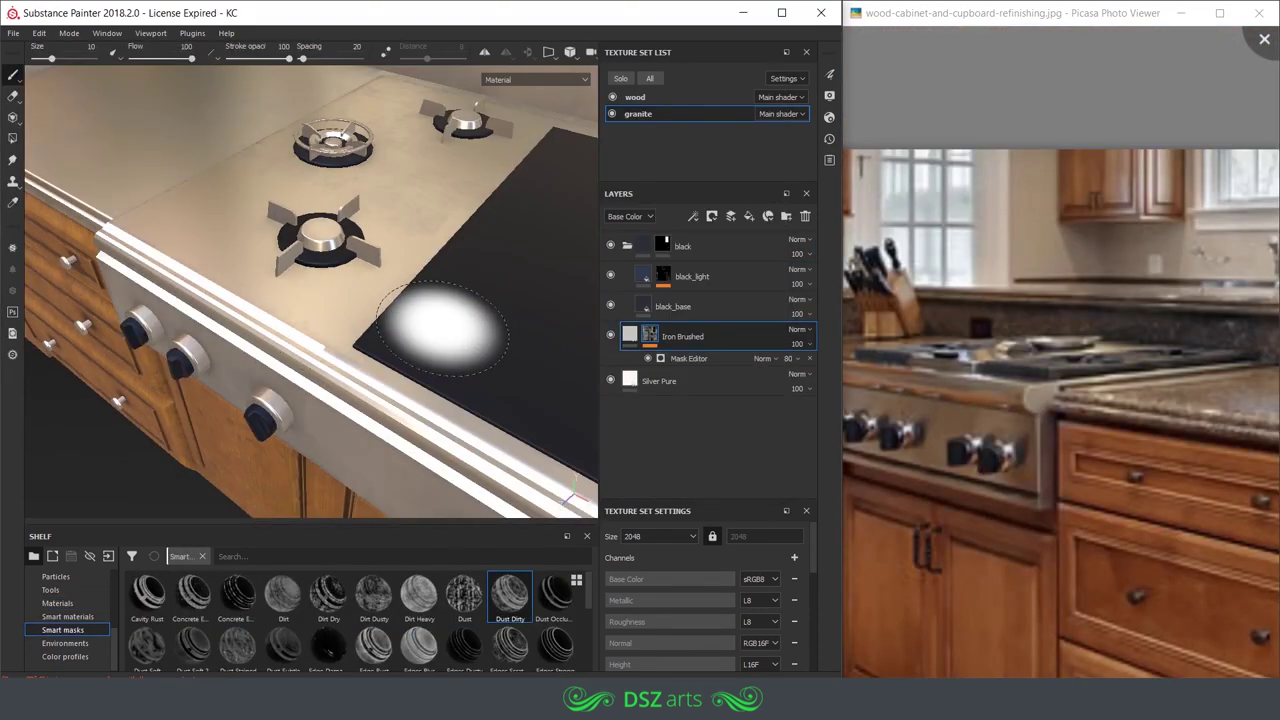
alt+drag(440, 325, 397, 251)
key(c)
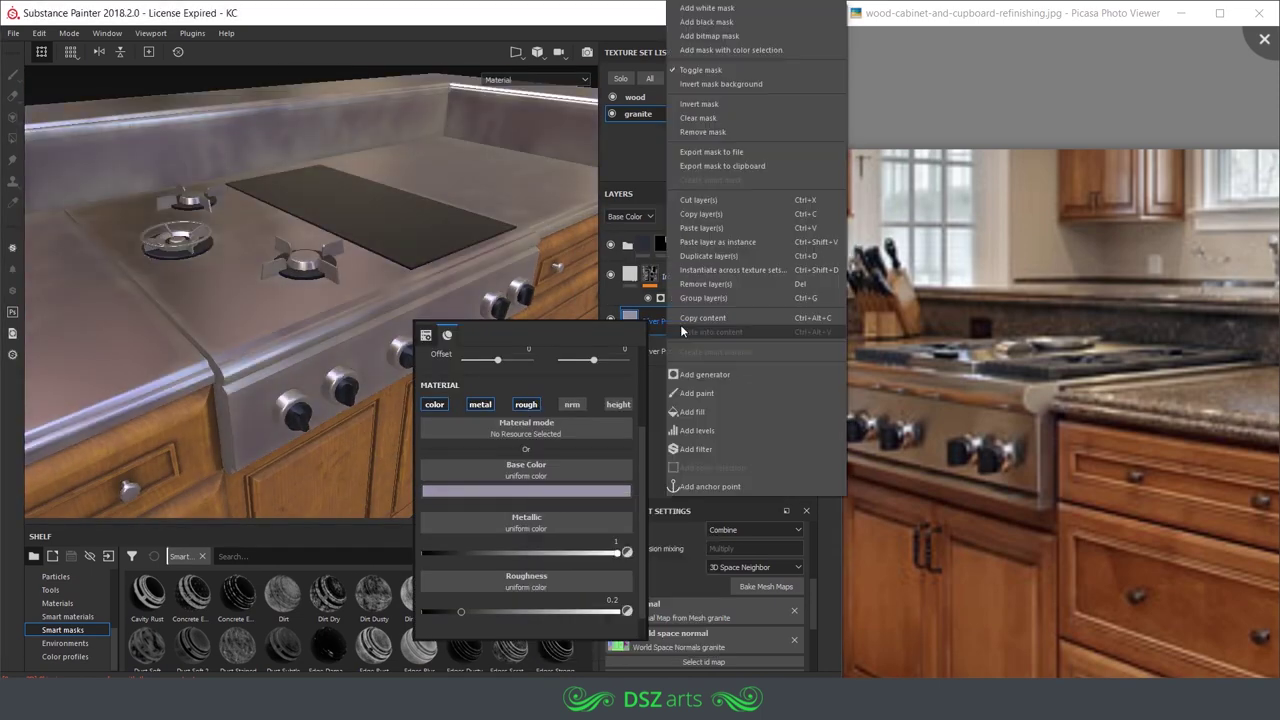
drag(555, 595, 717, 346)
click(676, 343)
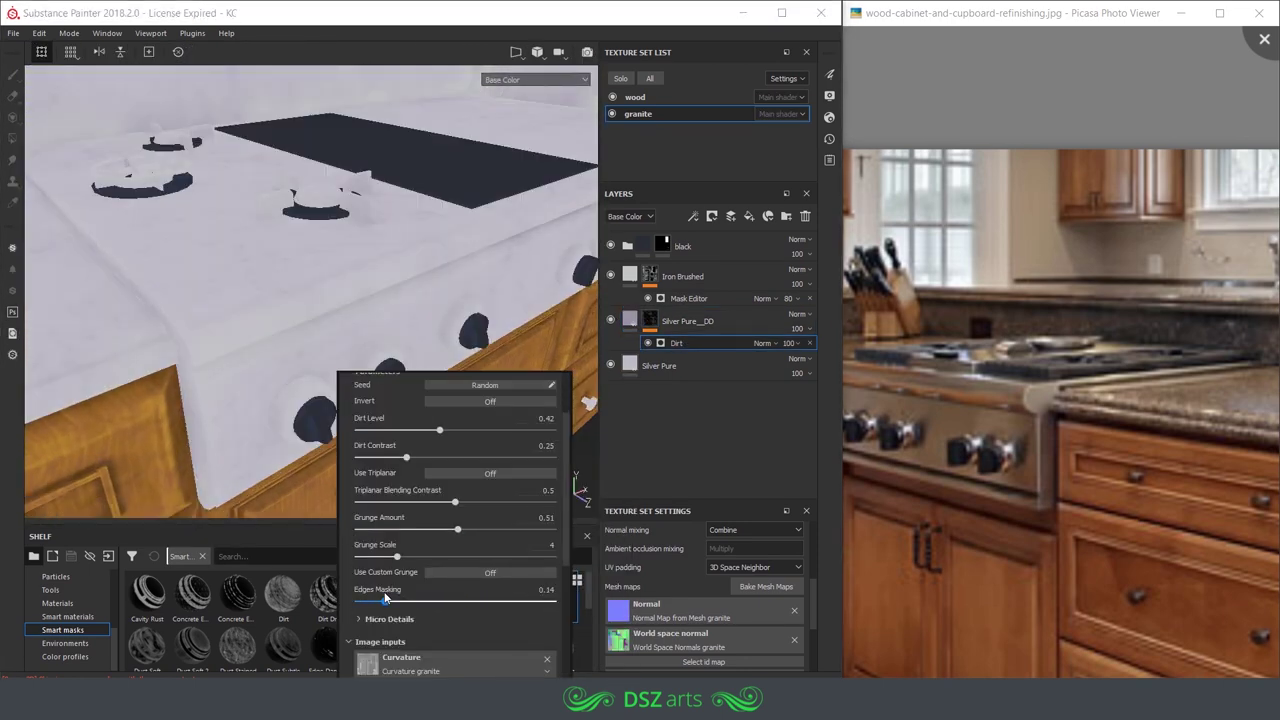
- Replace the Dirt mask on Silver Pure__DD with the Metal Edge Wear smart mask
scroll(557, 610, down, 1)
click(809, 343)
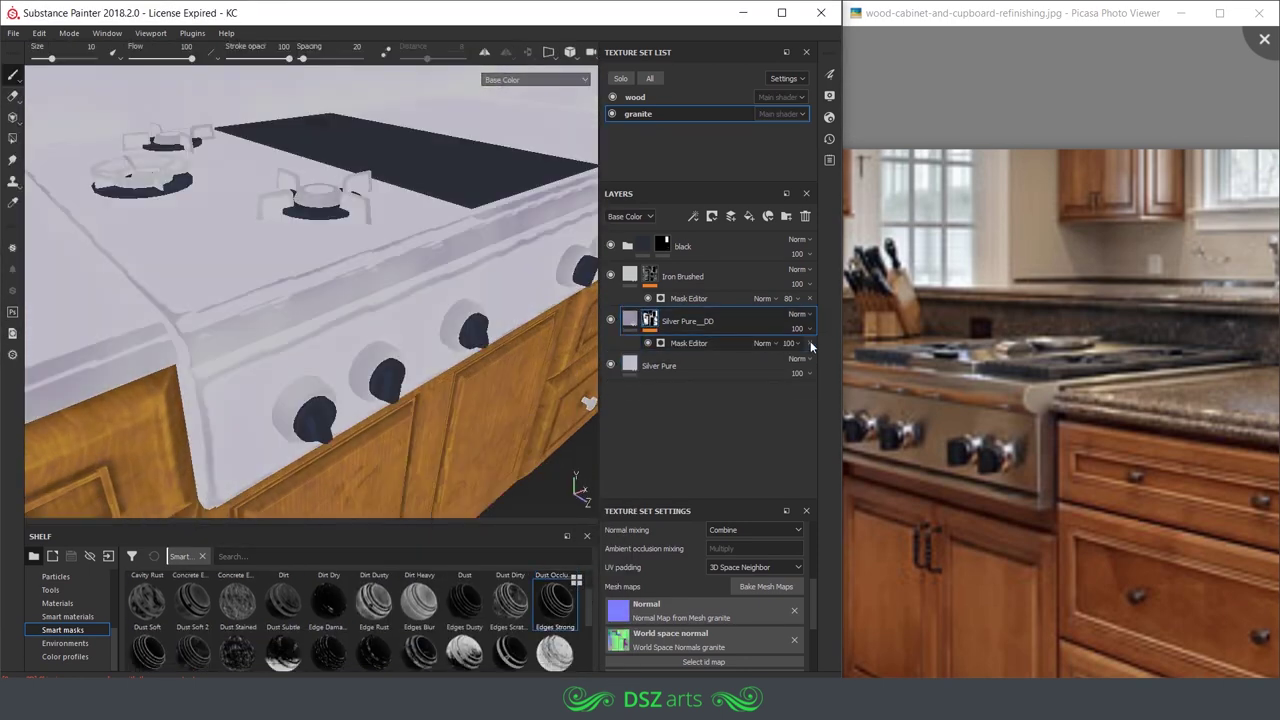
drag(509, 600, 690, 322)
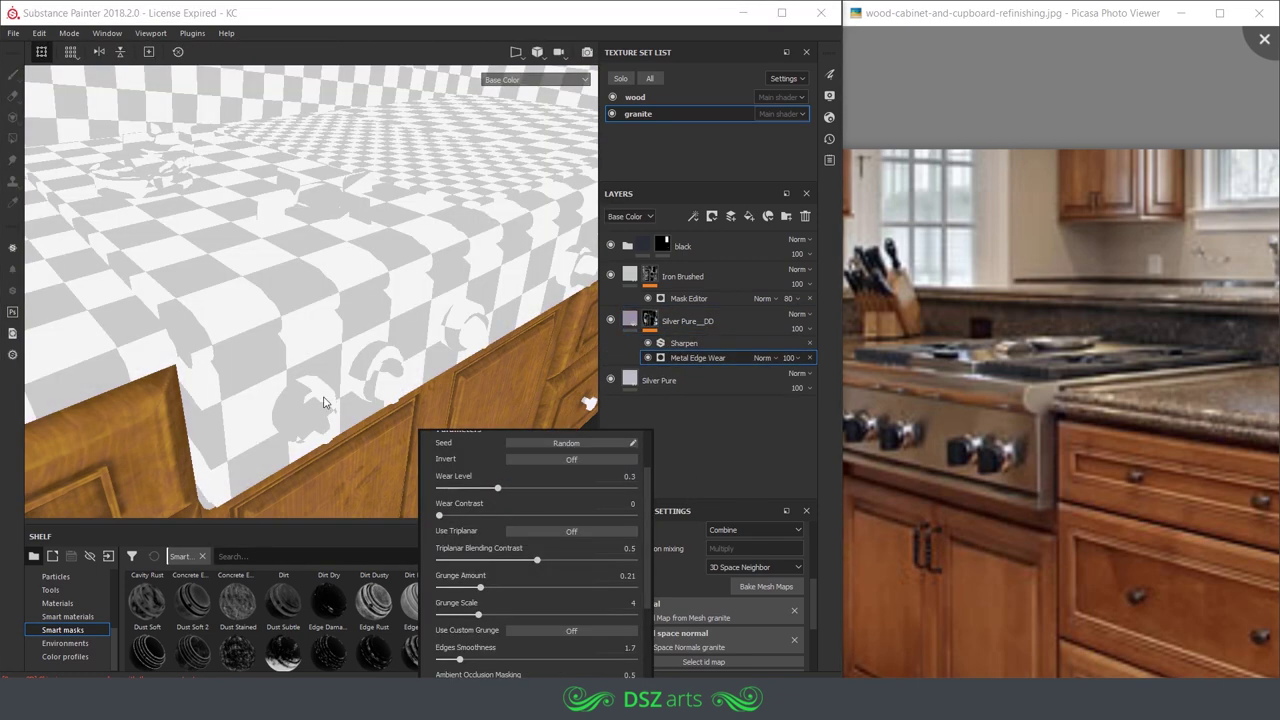
click(811, 345)
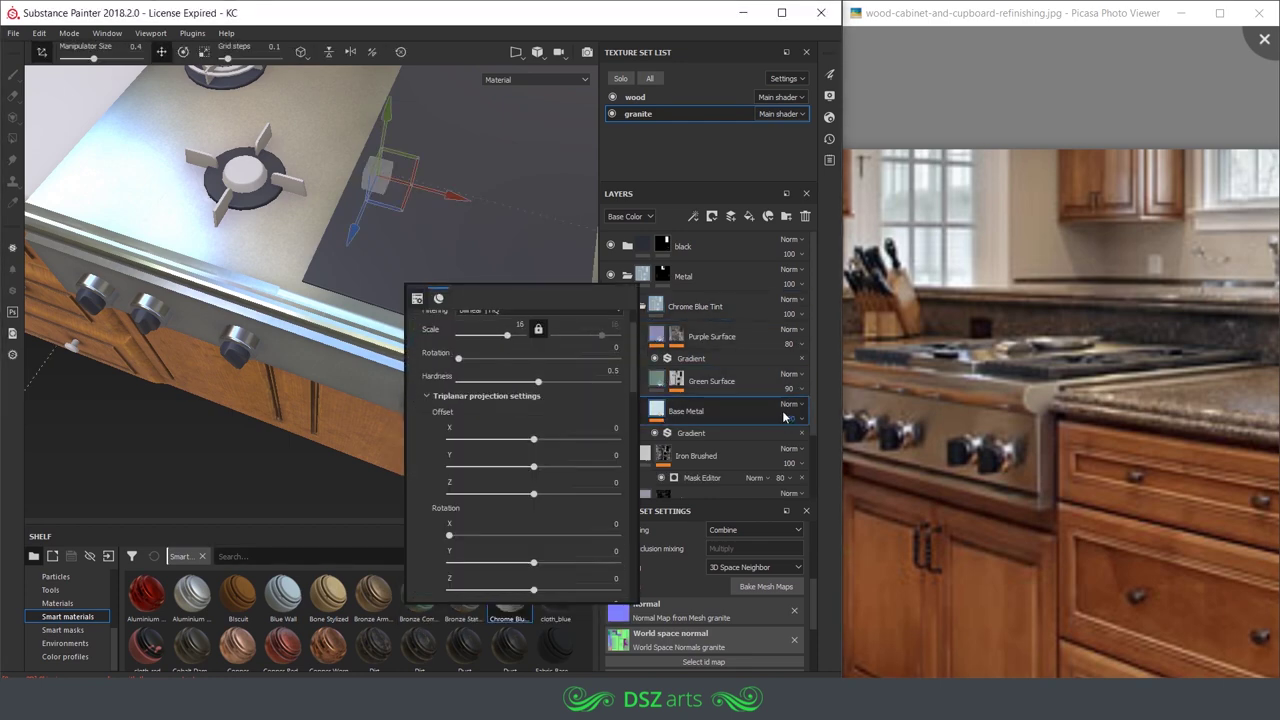
- Add a fill layer above Base Metal, set its colour, and select Chrome Blue Tint
click(751, 217)
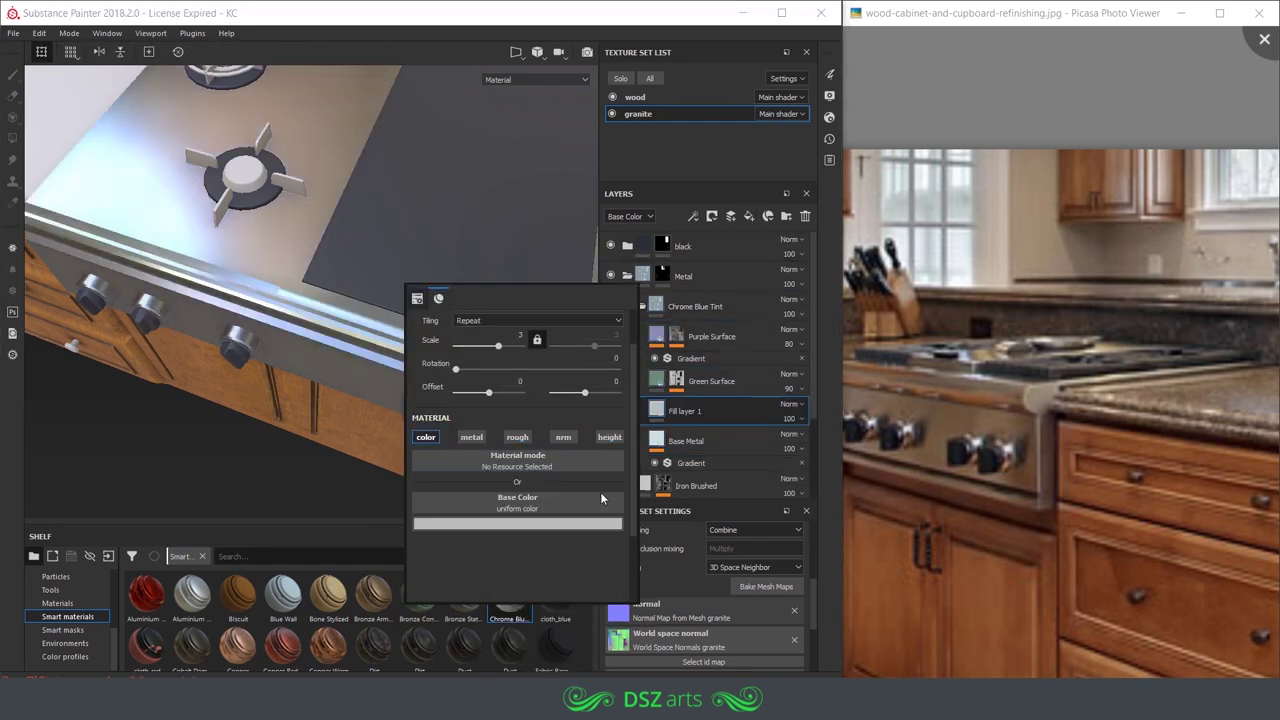
click(566, 523)
click(716, 307)
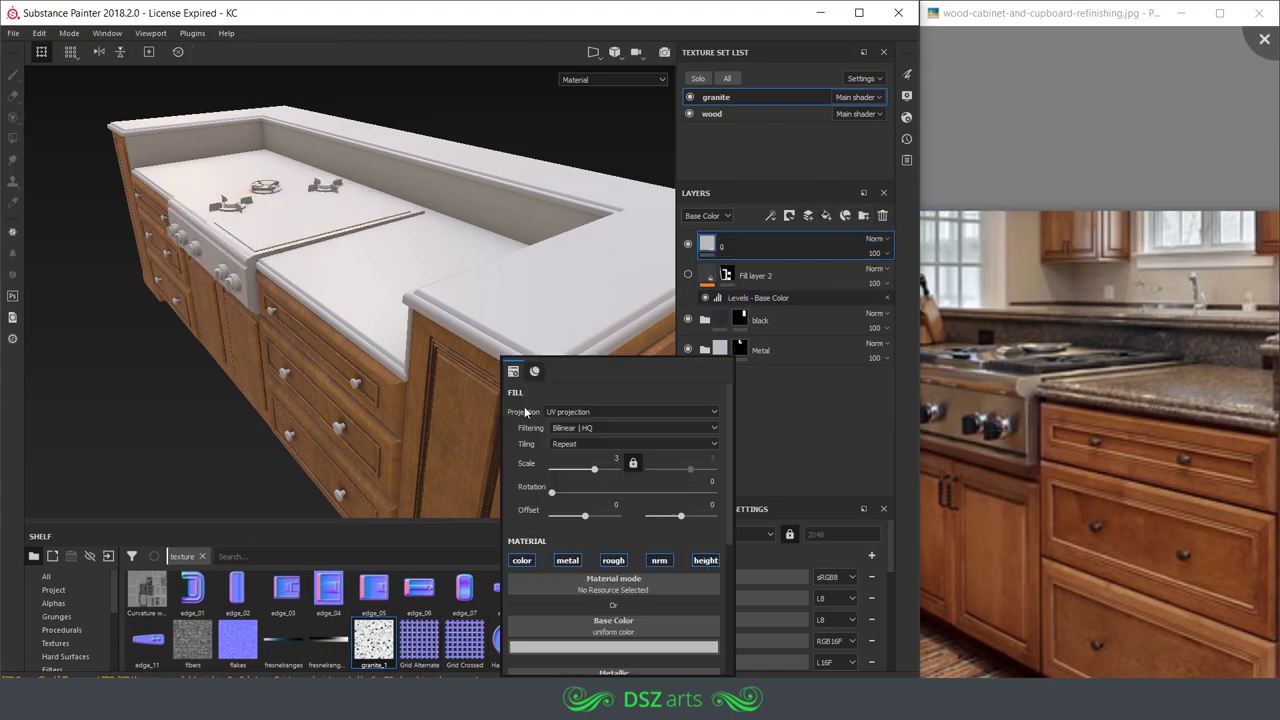
- Load granite_1 into the fill layer's Base Color and lower the tiling for a finer pattern
drag(373, 640, 620, 600)
alt+drag(350, 300, 300, 280)
click(730, 245)
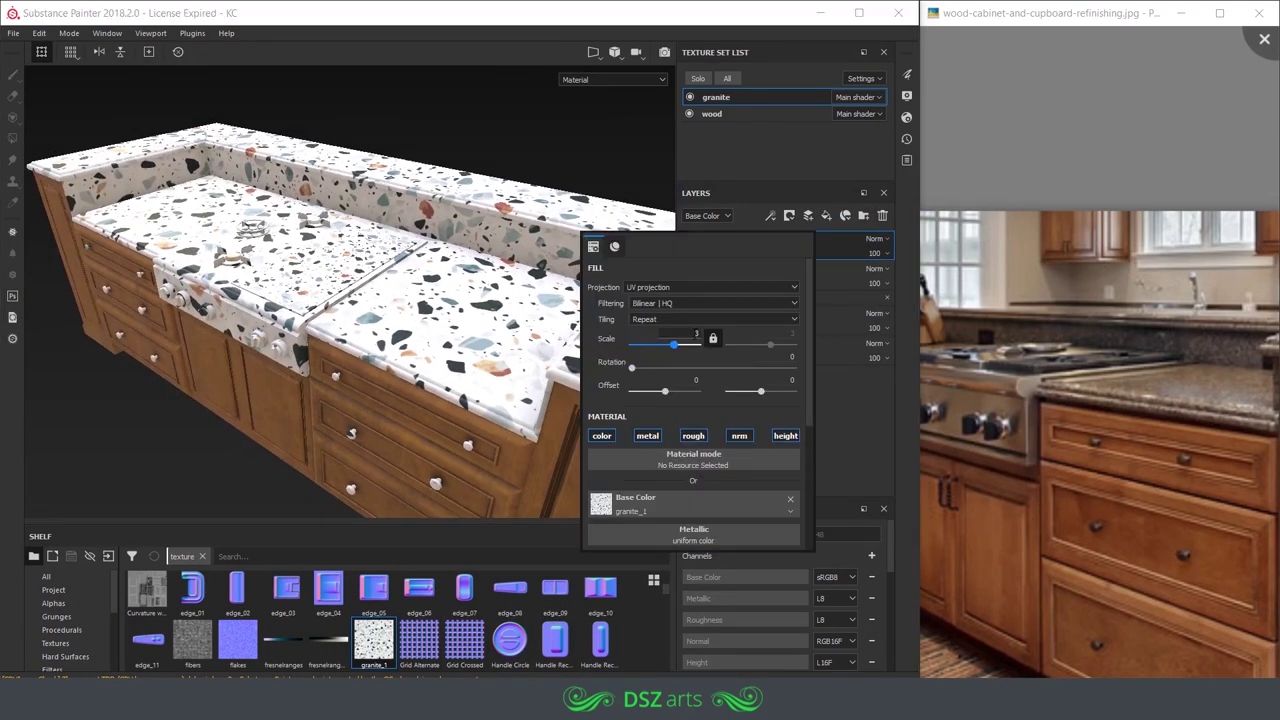
mouse_move(650, 344)
mouse_down()
mouse_move(682, 344)
mouse_move(647, 368)
mouse_up()
drag(725, 392, 753, 397)
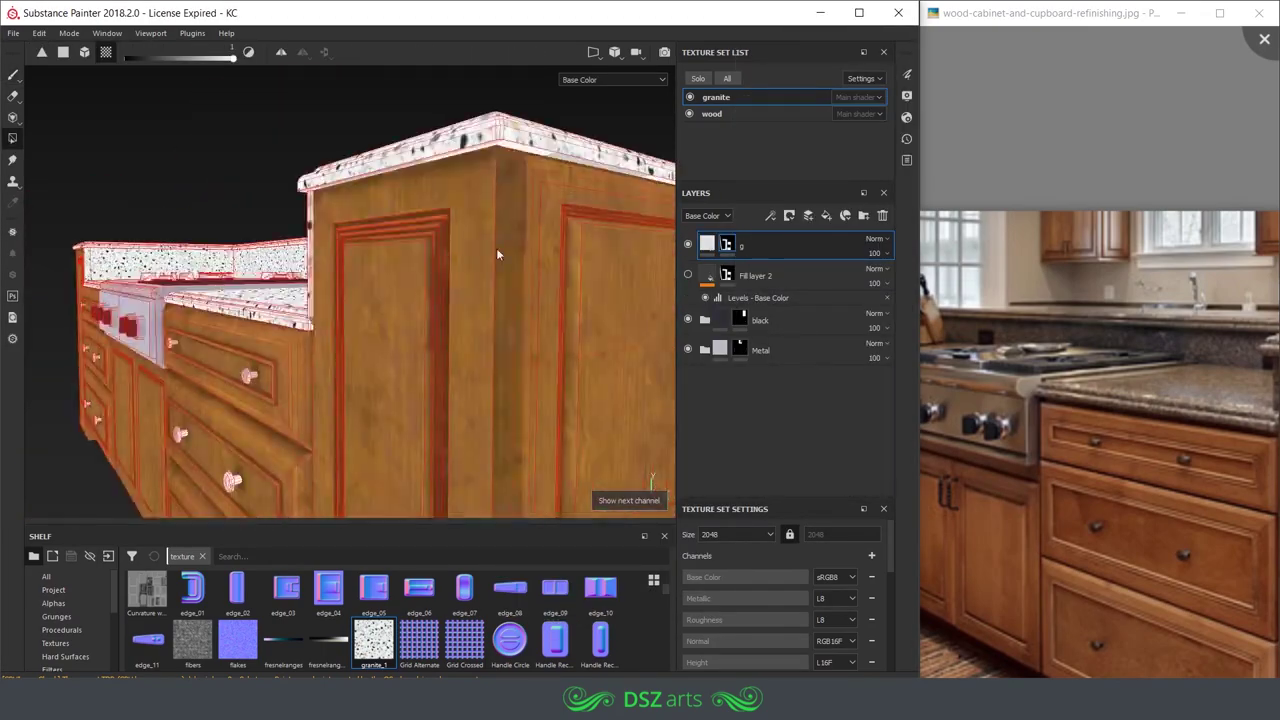
alt+drag(558, 291, 842, 423)
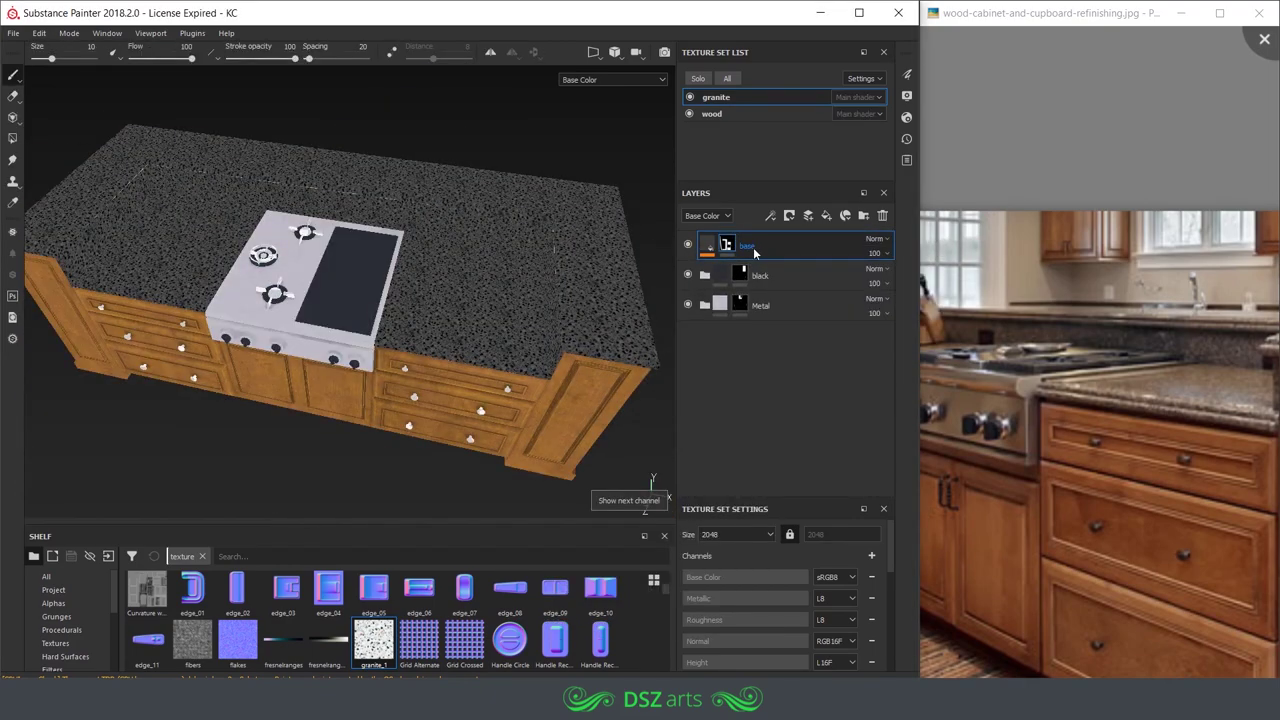
- Duplicate the base granite layer and brighten the copy with its Levels adjustment
right_click(757, 250)
click(805, 256)
click(745, 270)
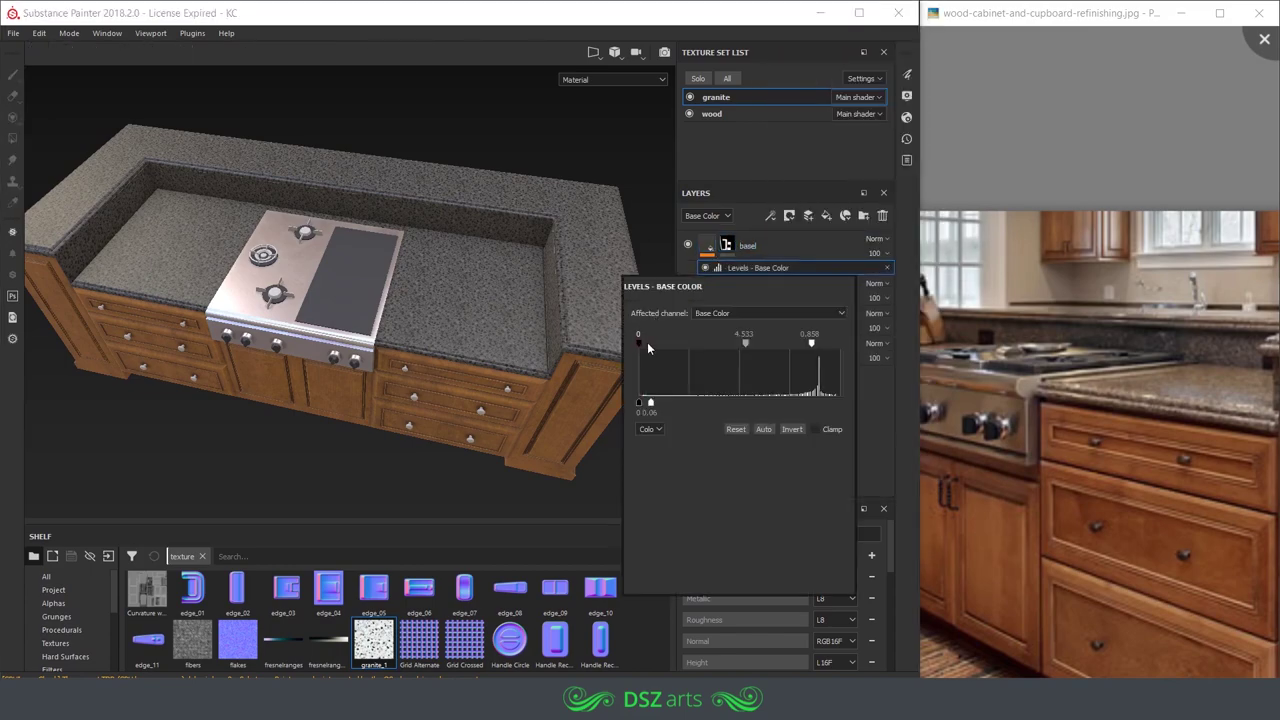
drag(652, 341, 746, 341)
click(775, 268)
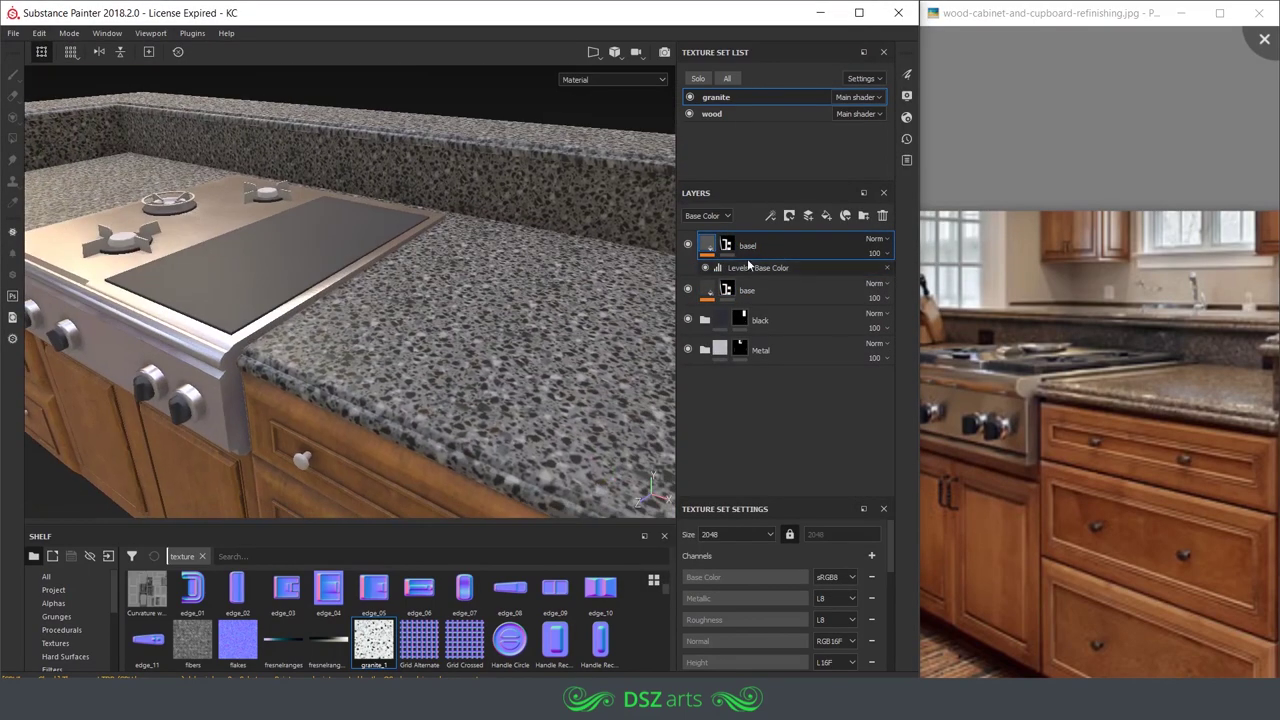
click(740, 275)
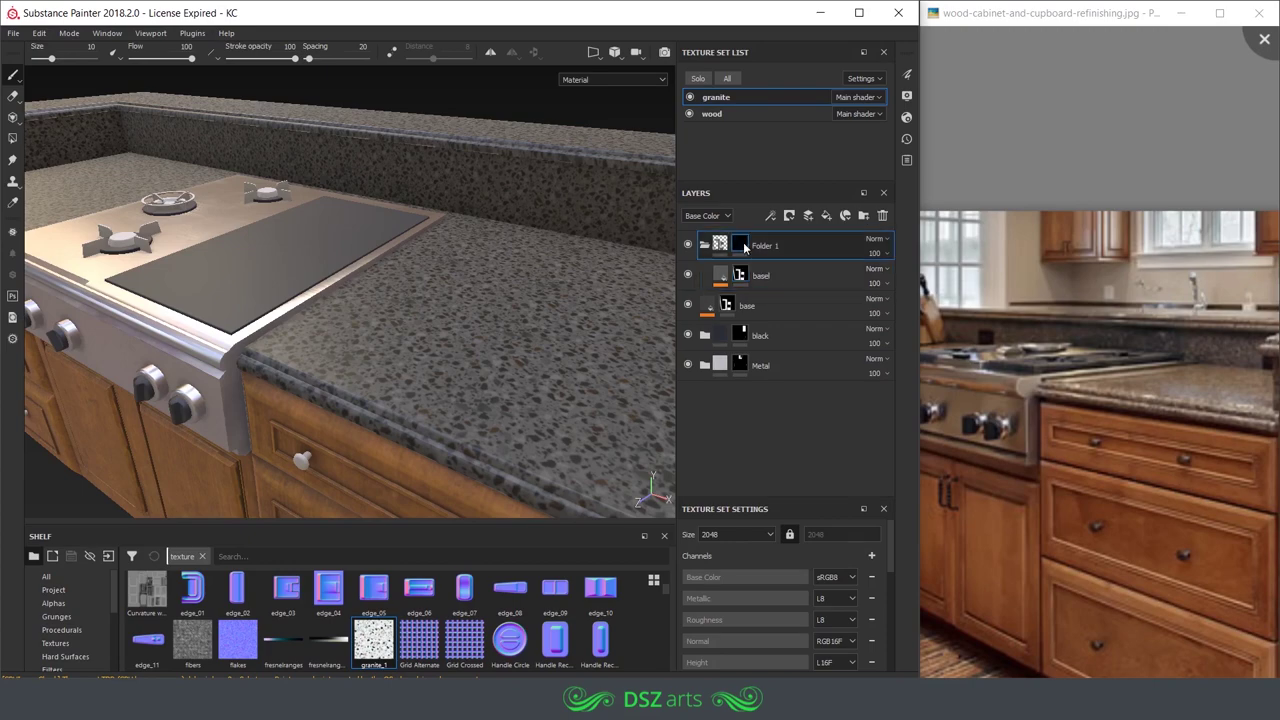
- Change Folder 1's mask and add a white mask to the base layer
right_click(745, 248)
click(790, 480)
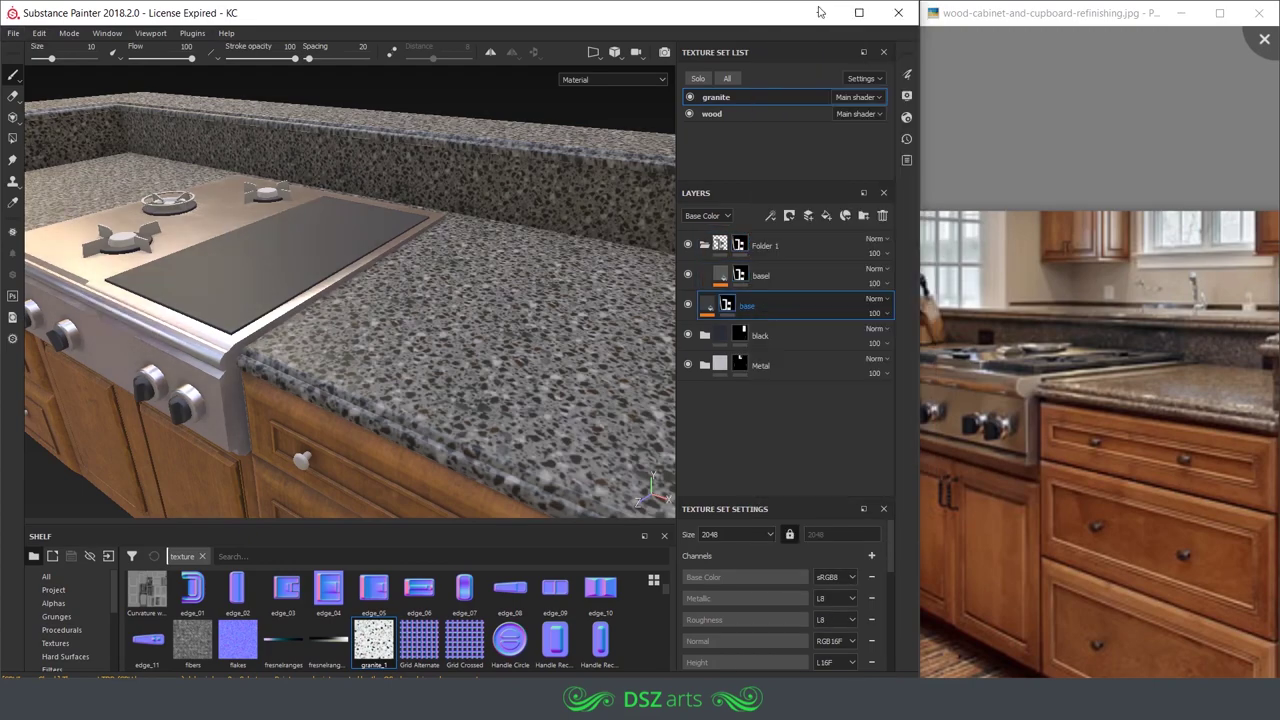
right_click(740, 305)
click(829, 9)
- Try several environment maps in Display Settings and settle on a different studio environment
alt+drag(366, 266, 600, 280)
click(906, 96)
click(791, 204)
click(860, 260)
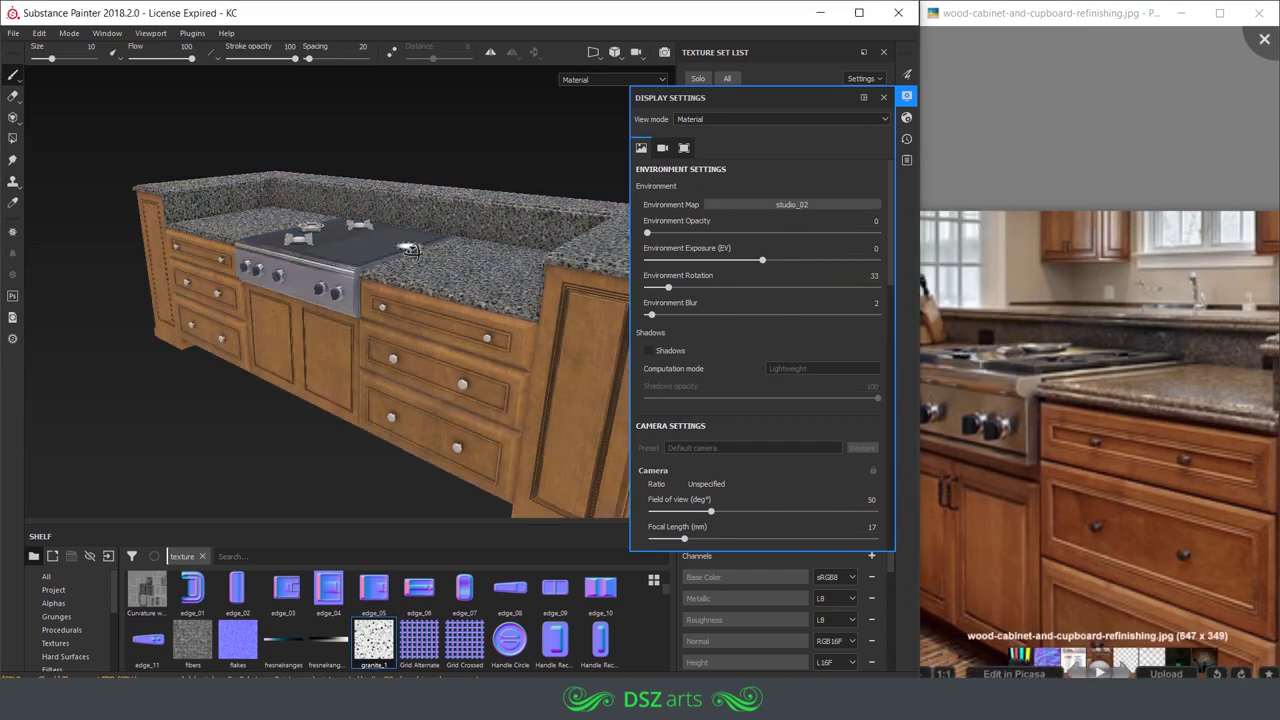
alt+drag(410, 250, 560, 255)
click(791, 204)
click(903, 341)
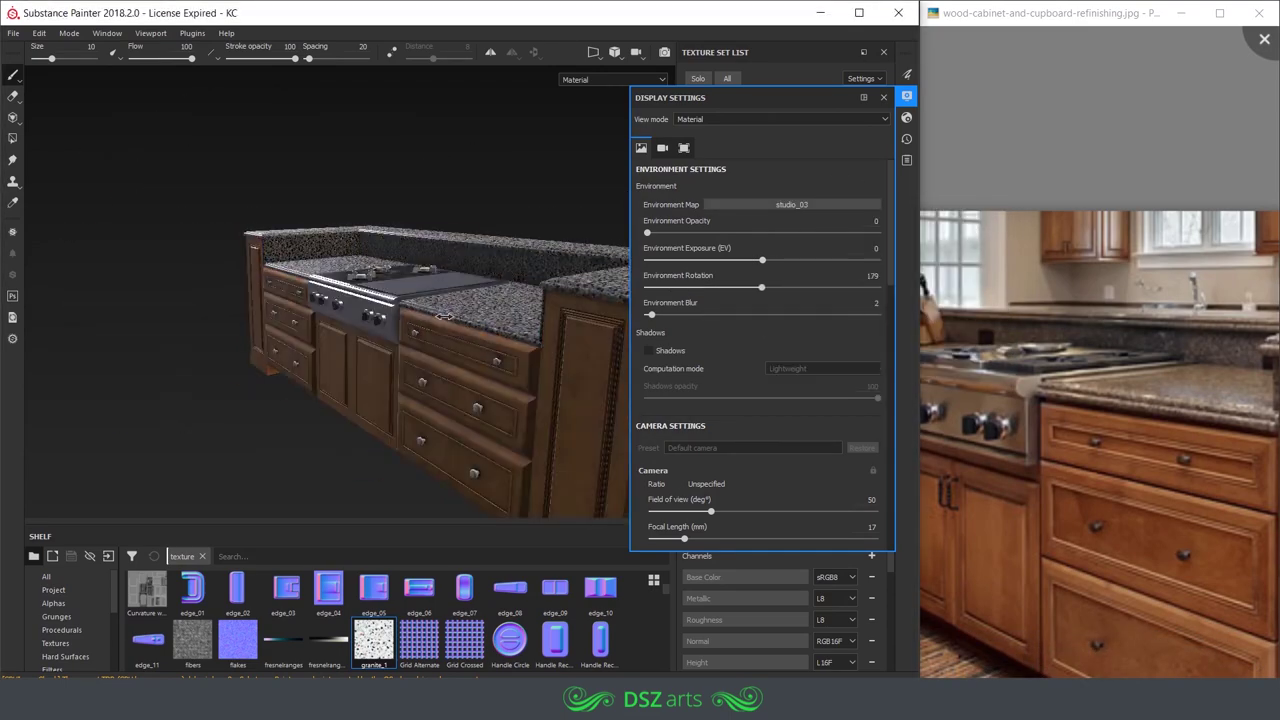
click(791, 204)
click(830, 362)
mouse_move(410, 335)
alt+mouse_down()
mouse_move(495, 338)
mouse_move(400, 338)
mouse_move(480, 250)
alt+mouse_up()
click(791, 204)
click(903, 341)
scroll(400, 300, up, 5)
click(906, 96)
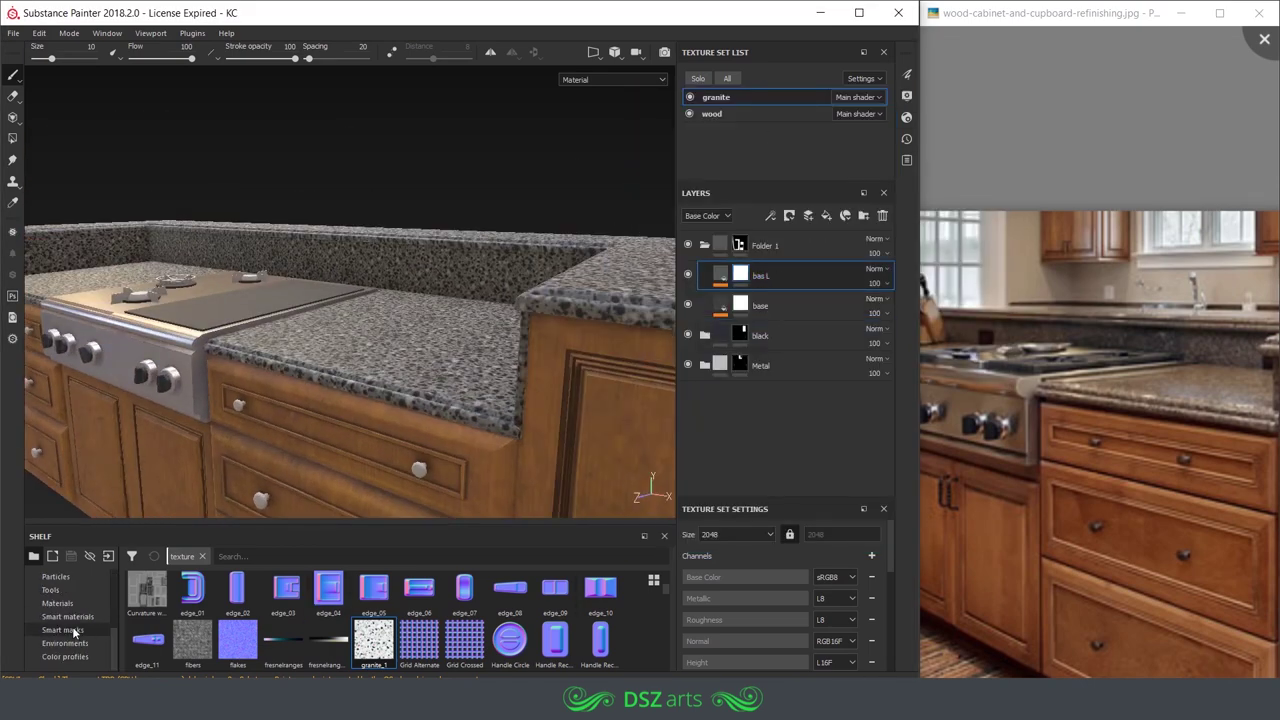
- Swap a Dirt smart mask on bas L for the Occlusion smart mask found by searching 'occ'
click(65, 630)
right_click(786, 287)
click(774, 483)
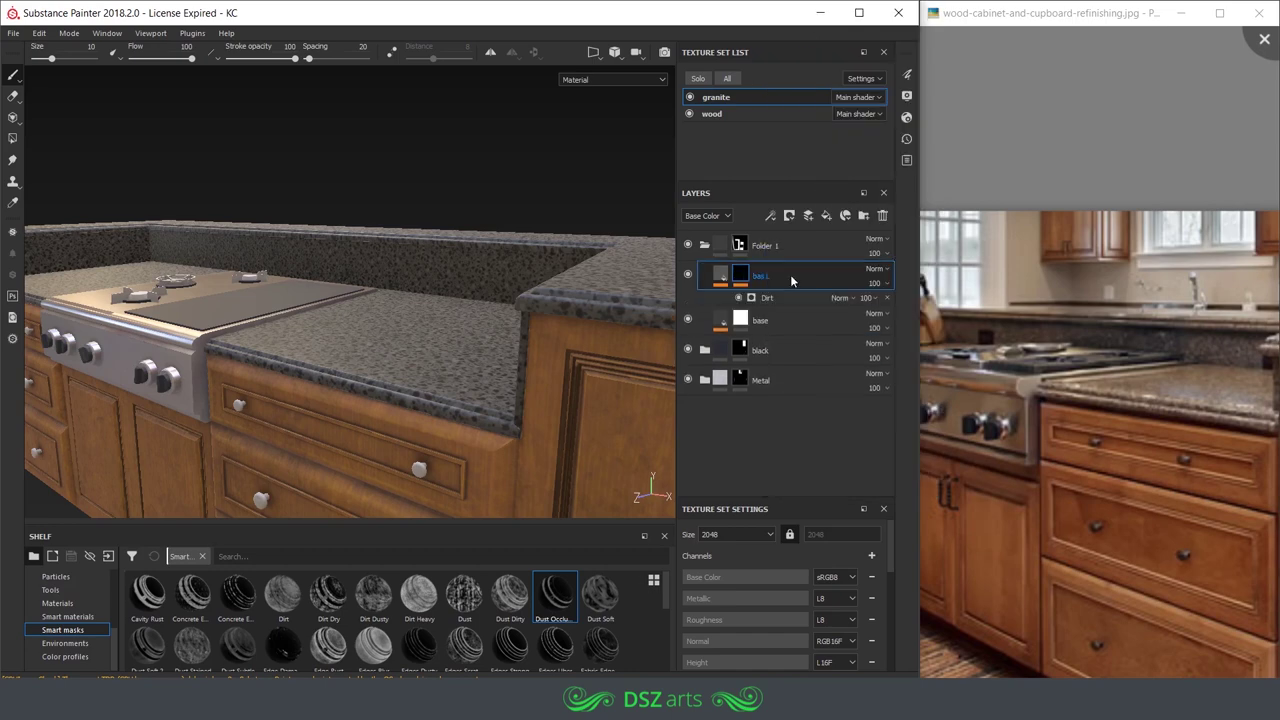
key(c)
key(Delete)
click(218, 556)
text(occ)
drag(193, 595, 825, 258)
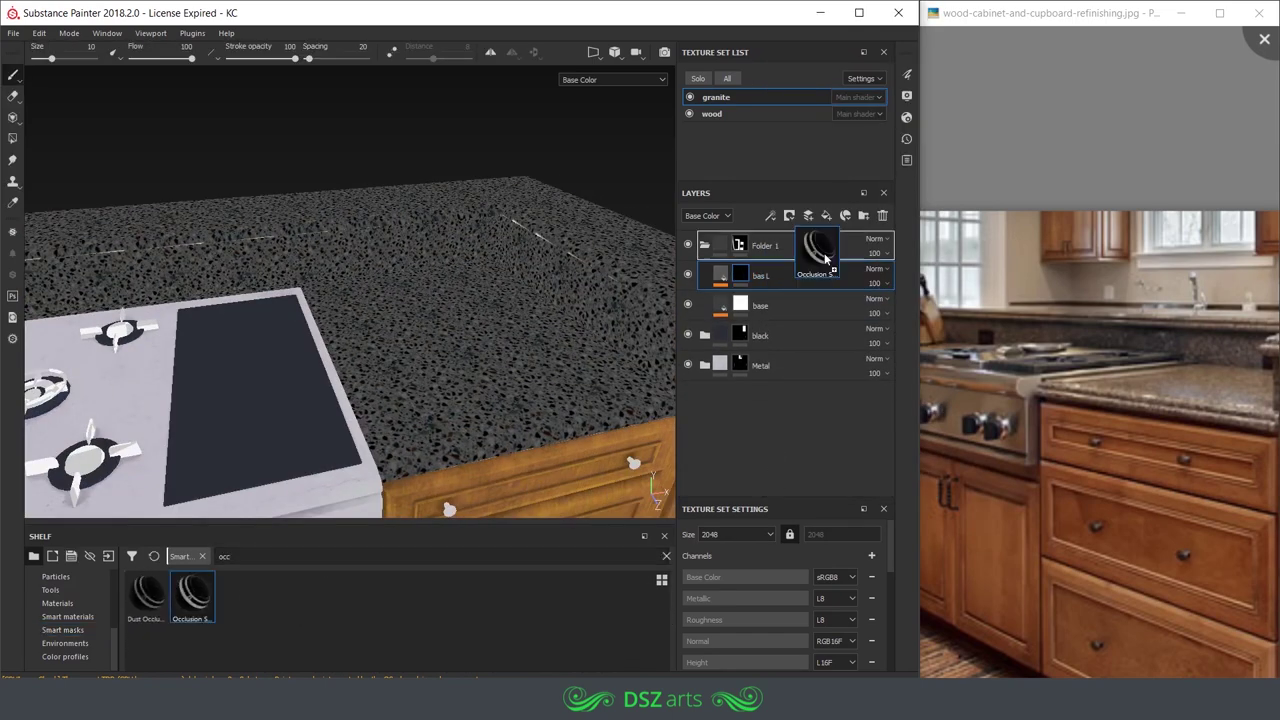
- Open the occlusion mask's generator settings on bas L to adjust its balance
key(4)
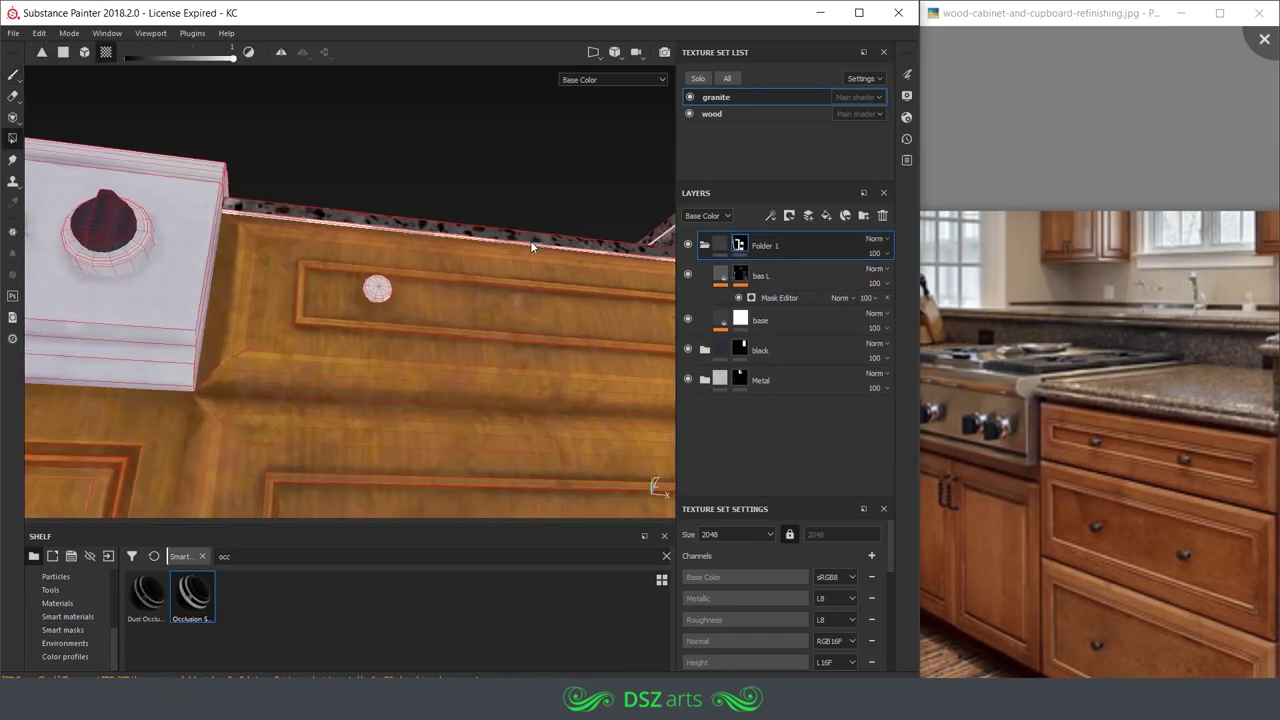
key(F3)
key(F2)
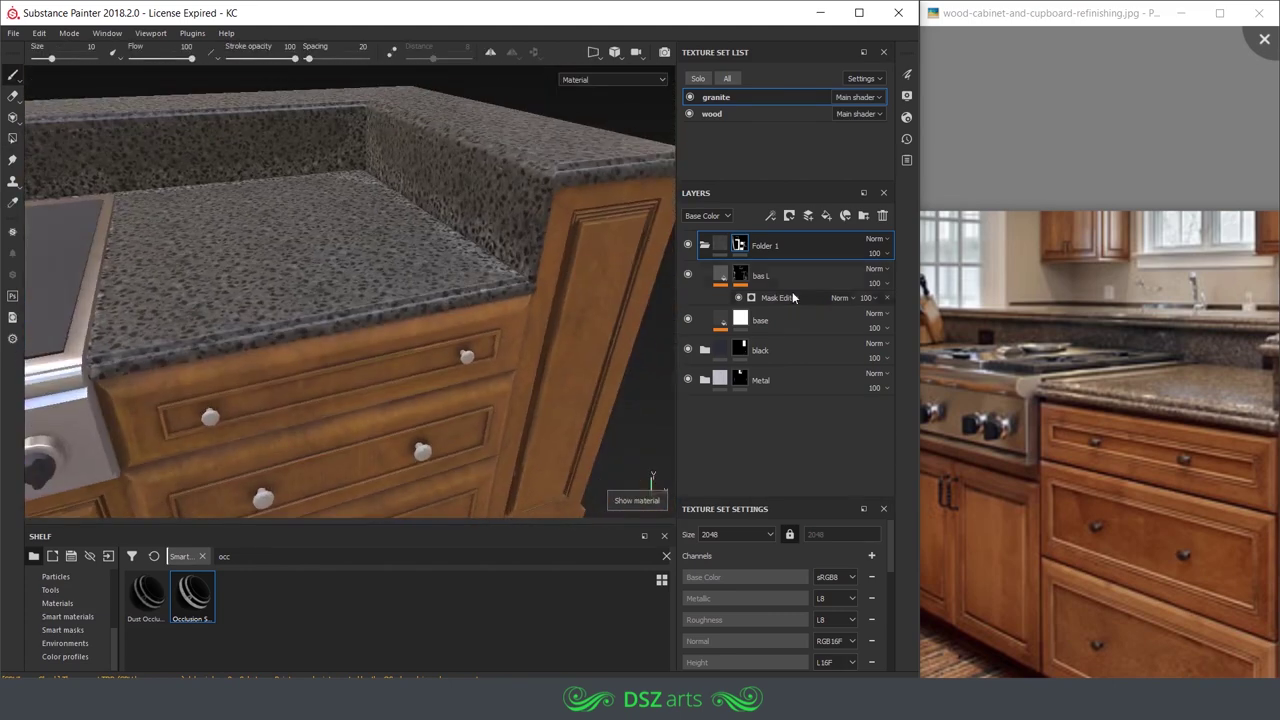
click(266, 556)
key(BackSpace)
text(edg)
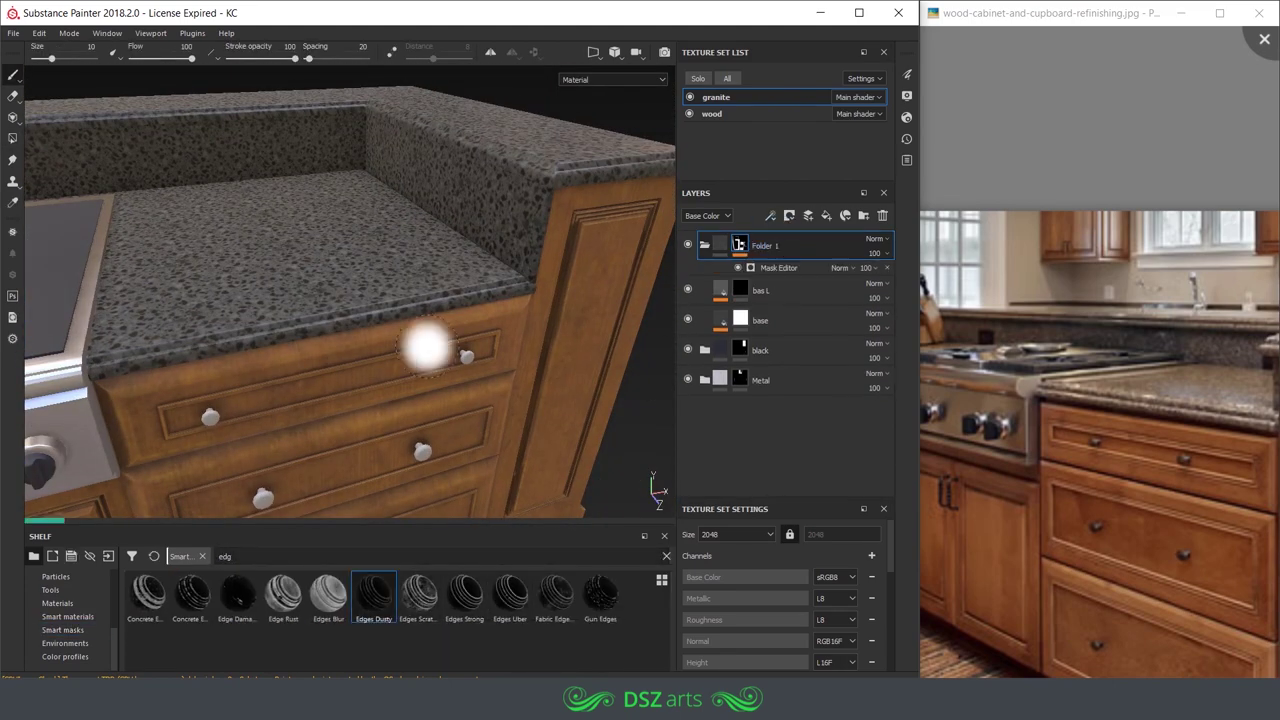
key(c)
alt+drag(428, 348, 560, 368)
click(785, 300)
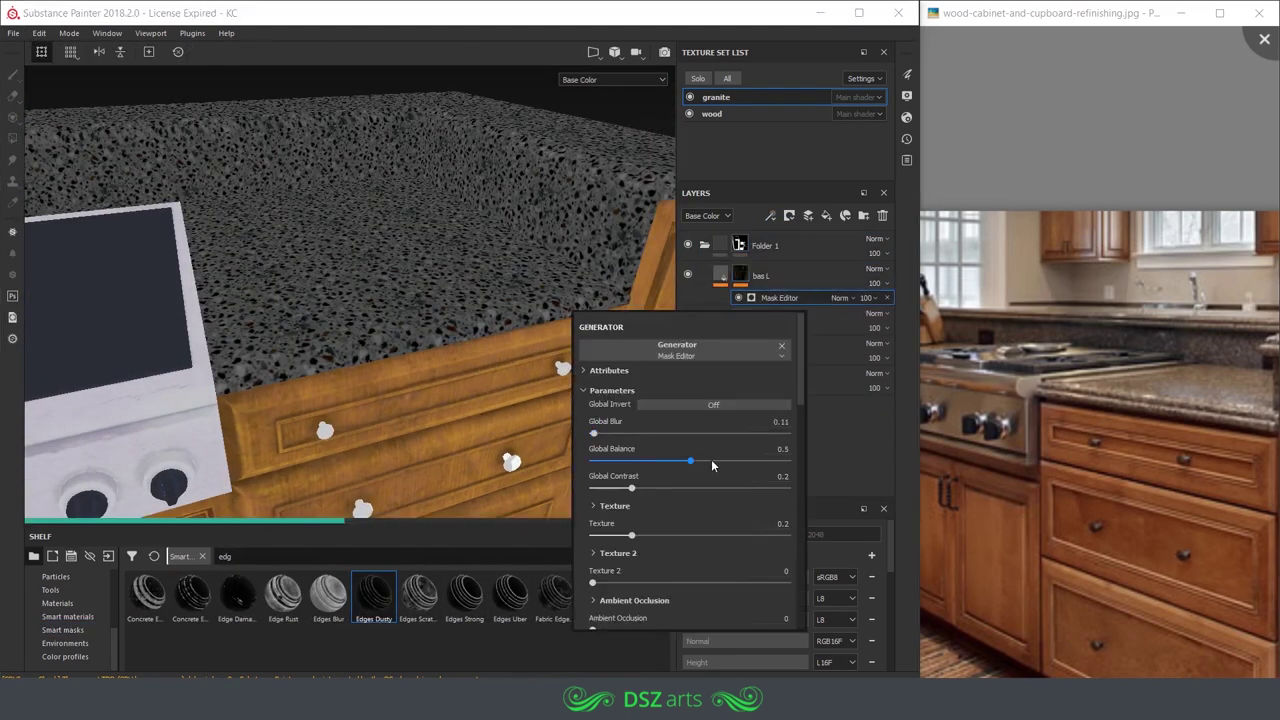
key(c)
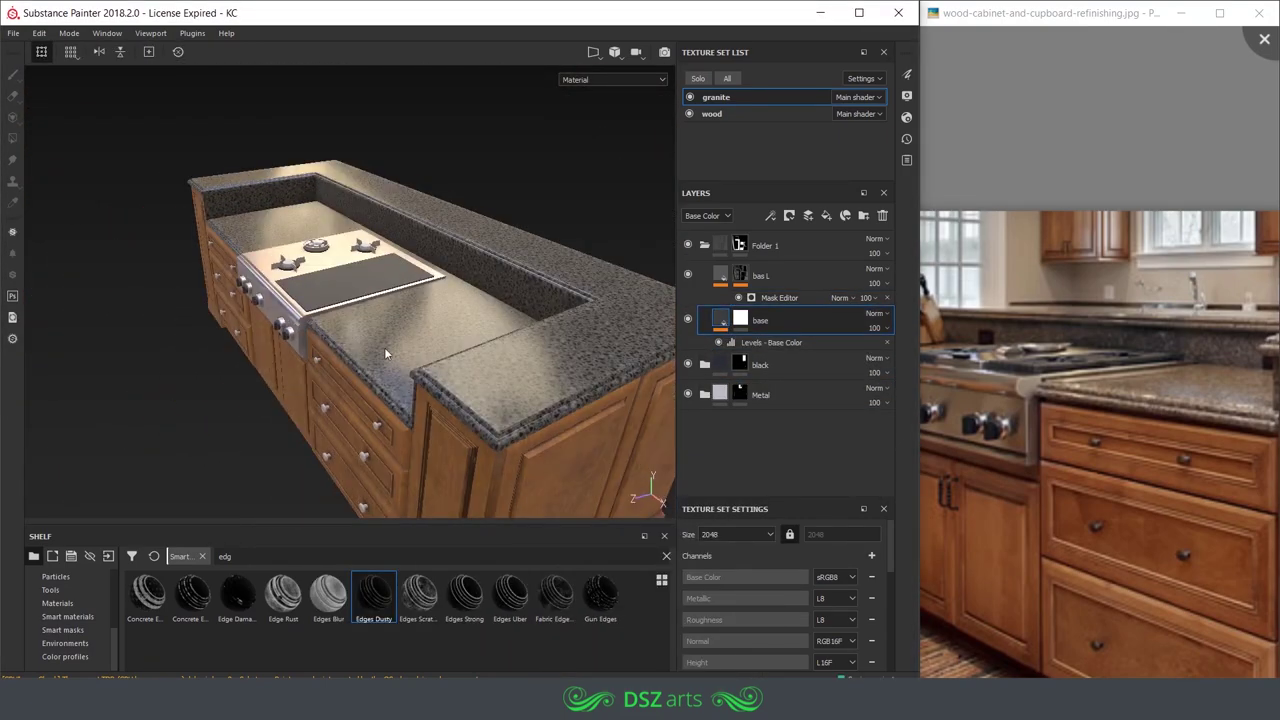
- Pull baseDD's Levels white point lower and check the base colour around the stove knobs
click(771, 297)
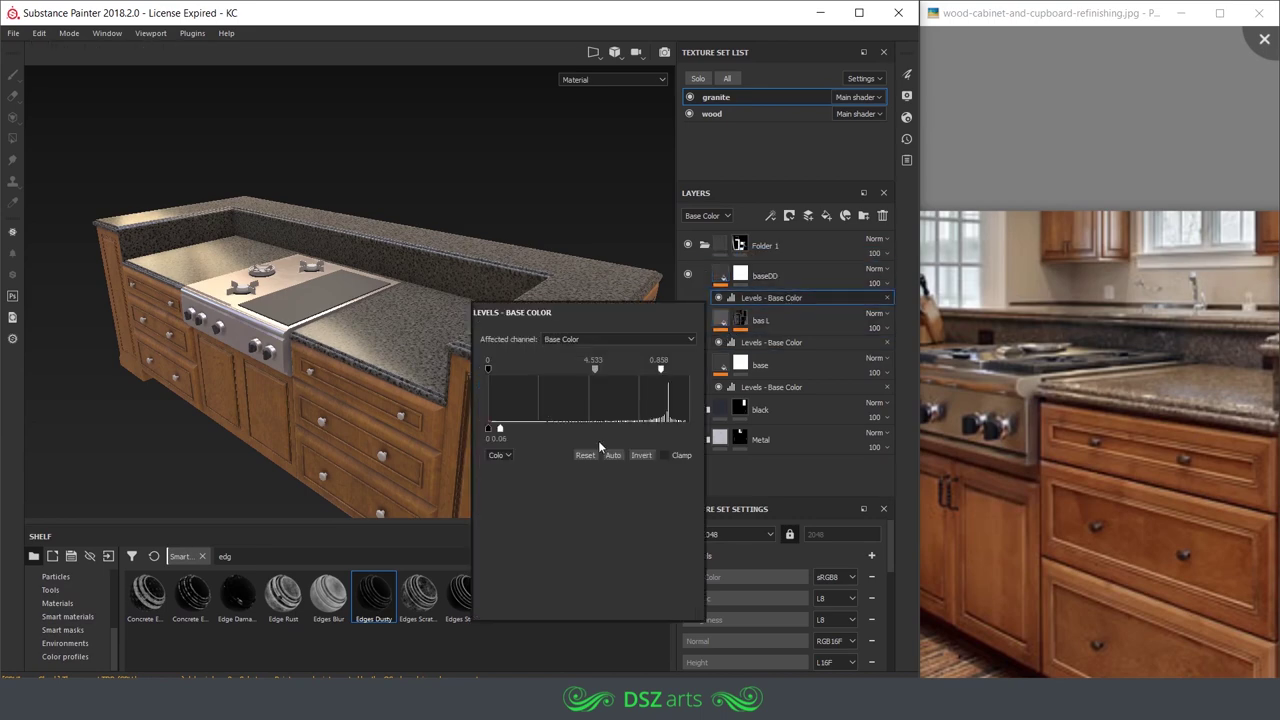
drag(660, 369, 558, 372)
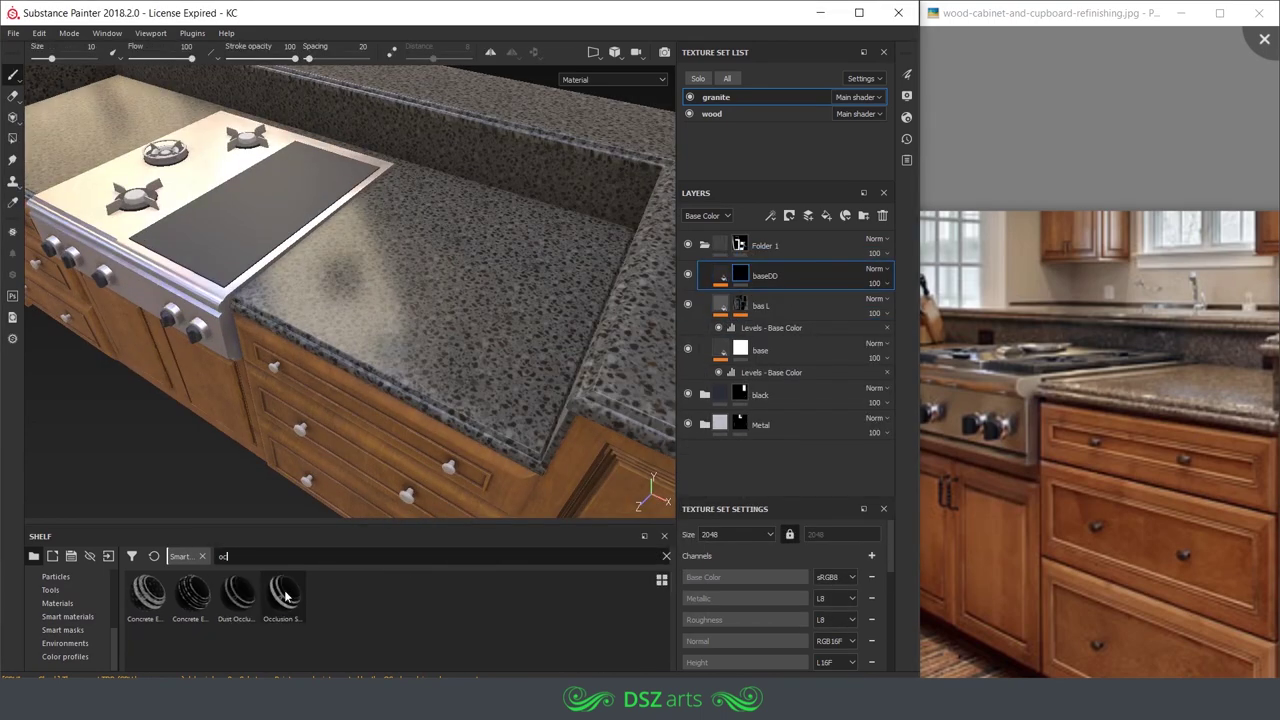
key(c)
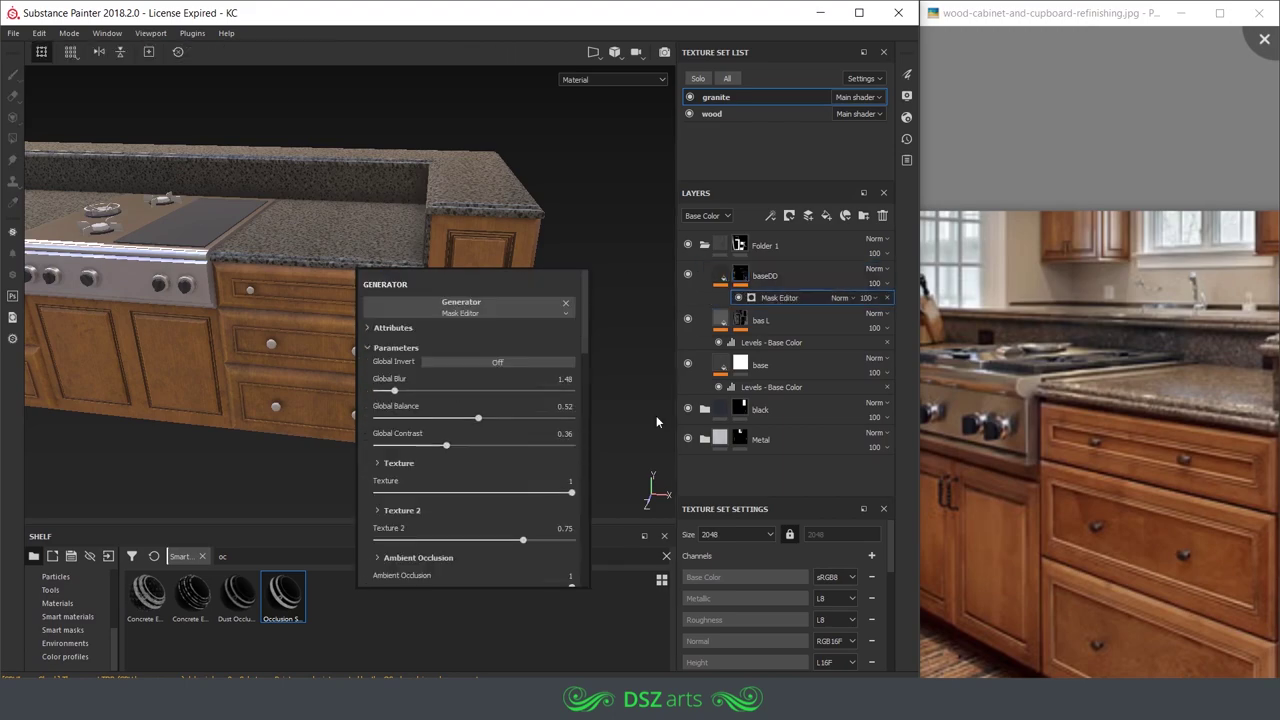
mouse_move(342, 288)
alt+mouse_down()
mouse_move(388, 278)
mouse_move(453, 304)
alt+mouse_up()
scroll(388, 278, up, 5)
scroll(388, 278, down, 5)
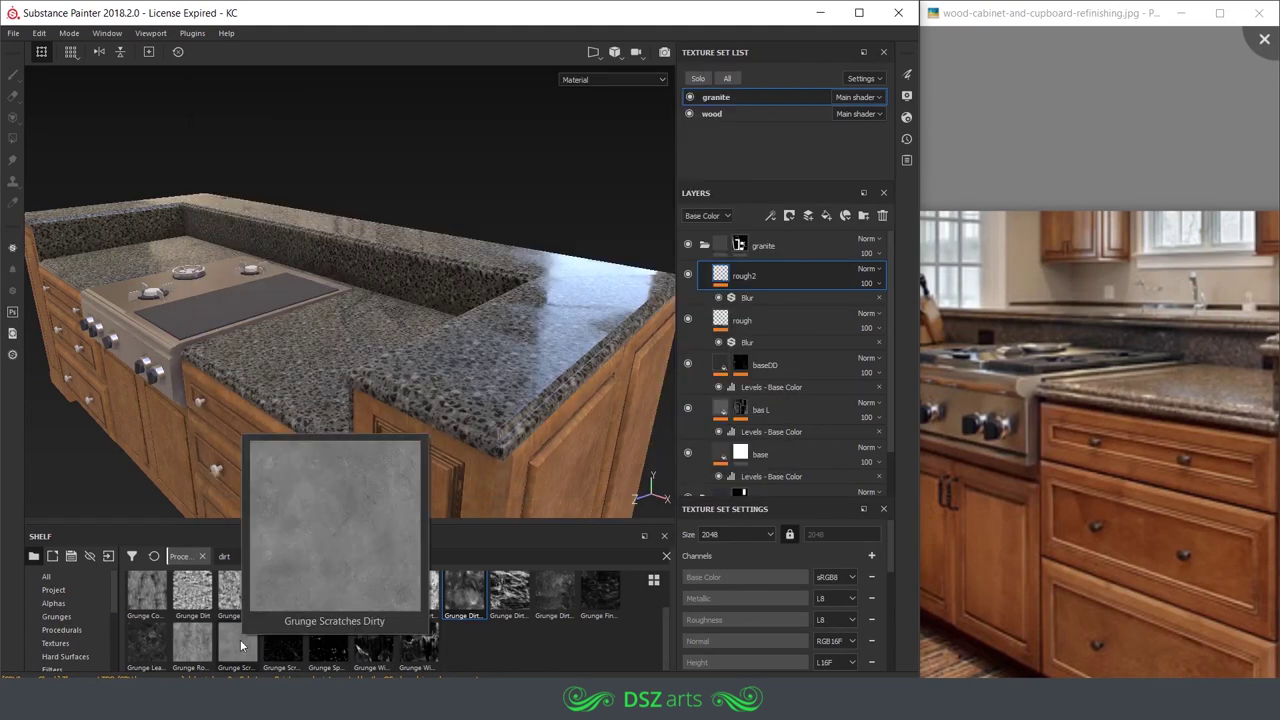
- Put Grunge Scratches Dirty in rough2's roughness, raise its balance, then hide rough2
mouse_move(240, 645)
mouse_down()
mouse_move(540, 482)
mouse_move(416, 580)
mouse_up()
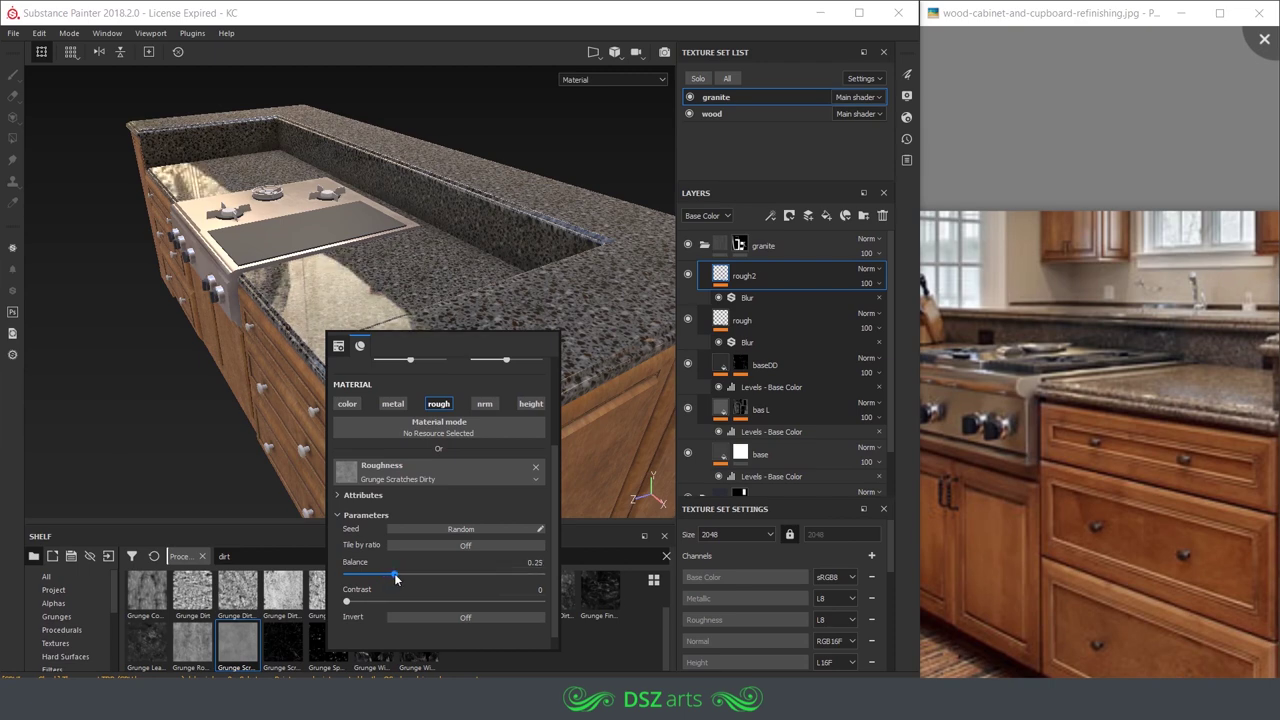
drag(401, 578, 468, 545)
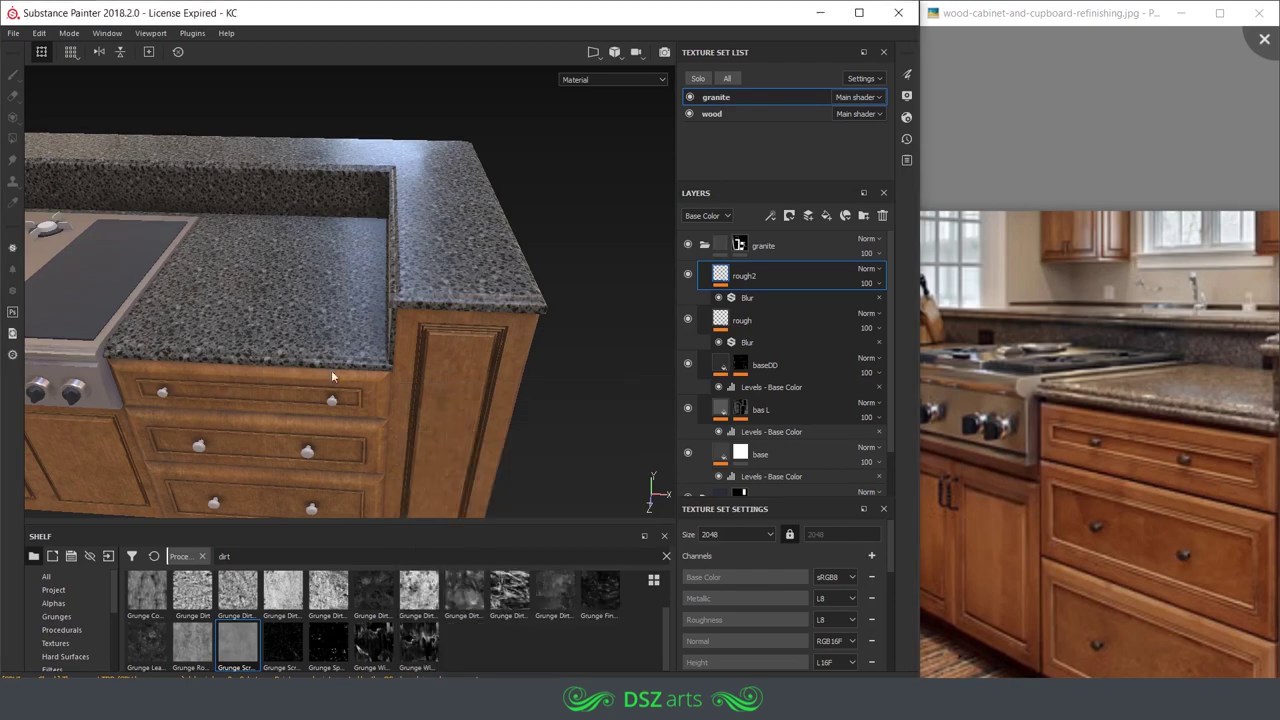
mouse_move(331, 370)
alt+mouse_down()
mouse_move(330, 330)
mouse_move(420, 320)
alt+mouse_up()
click(687, 273)
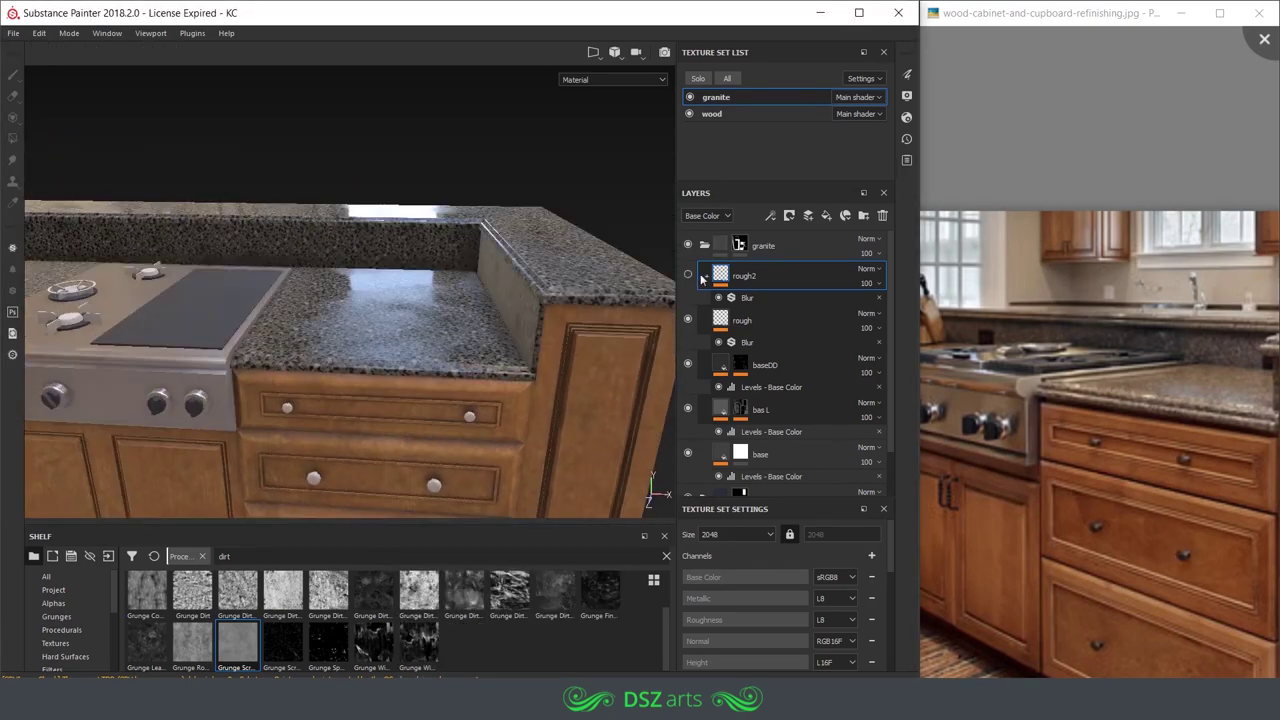
drag(757, 328, 757, 326)
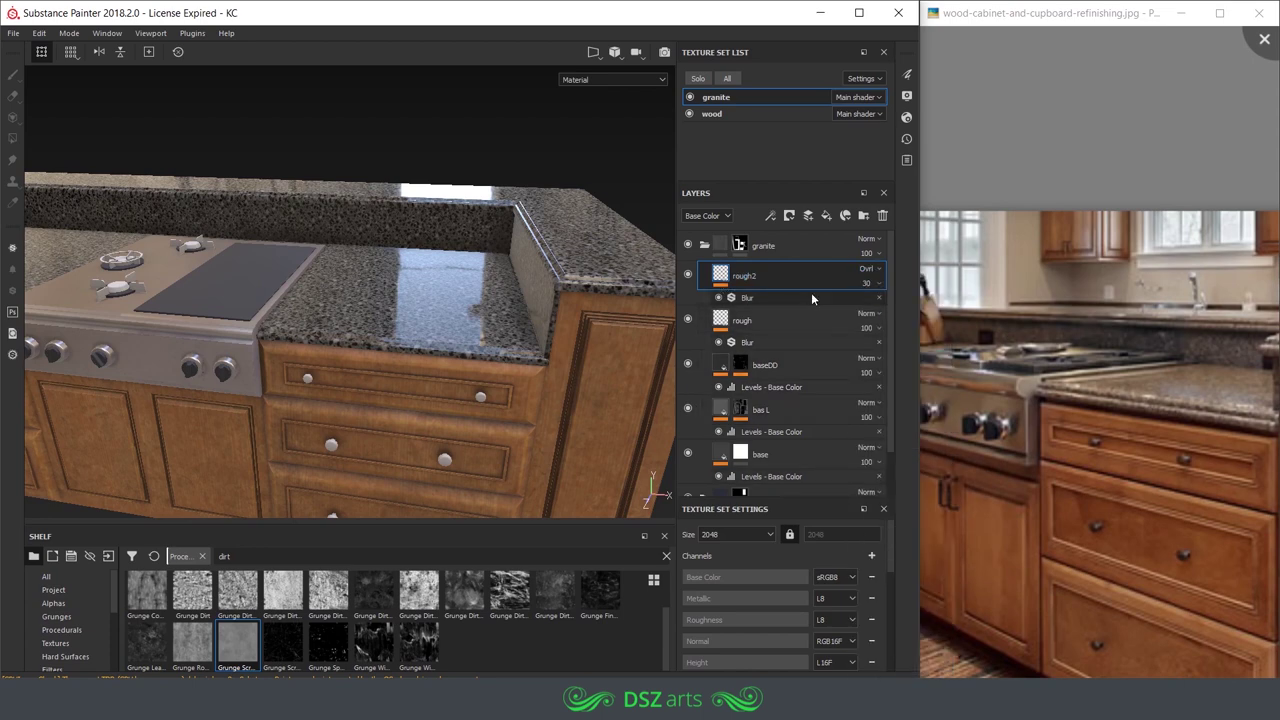
click(687, 273)
- Set rough's inverted Grunge Dirt Scratchy balance to 0.89 and its Blur filter to 6.92
right_click(743, 323)
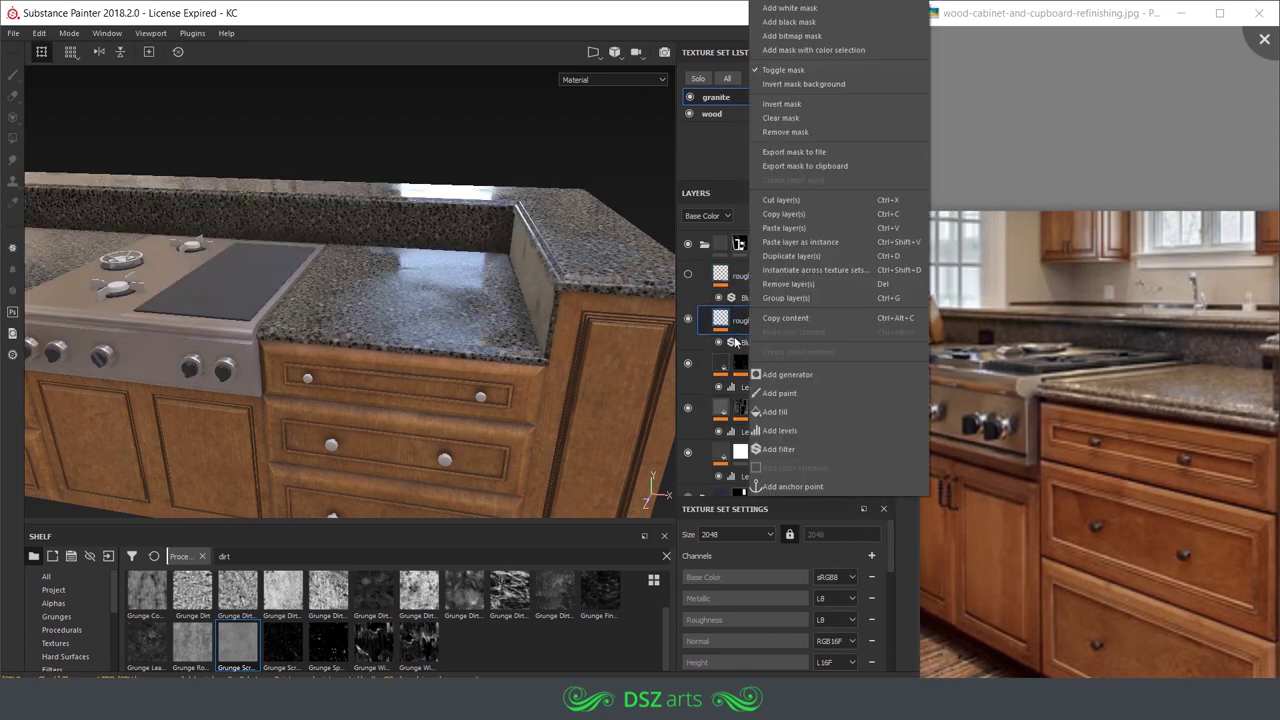
alt+drag(623, 354, 565, 335)
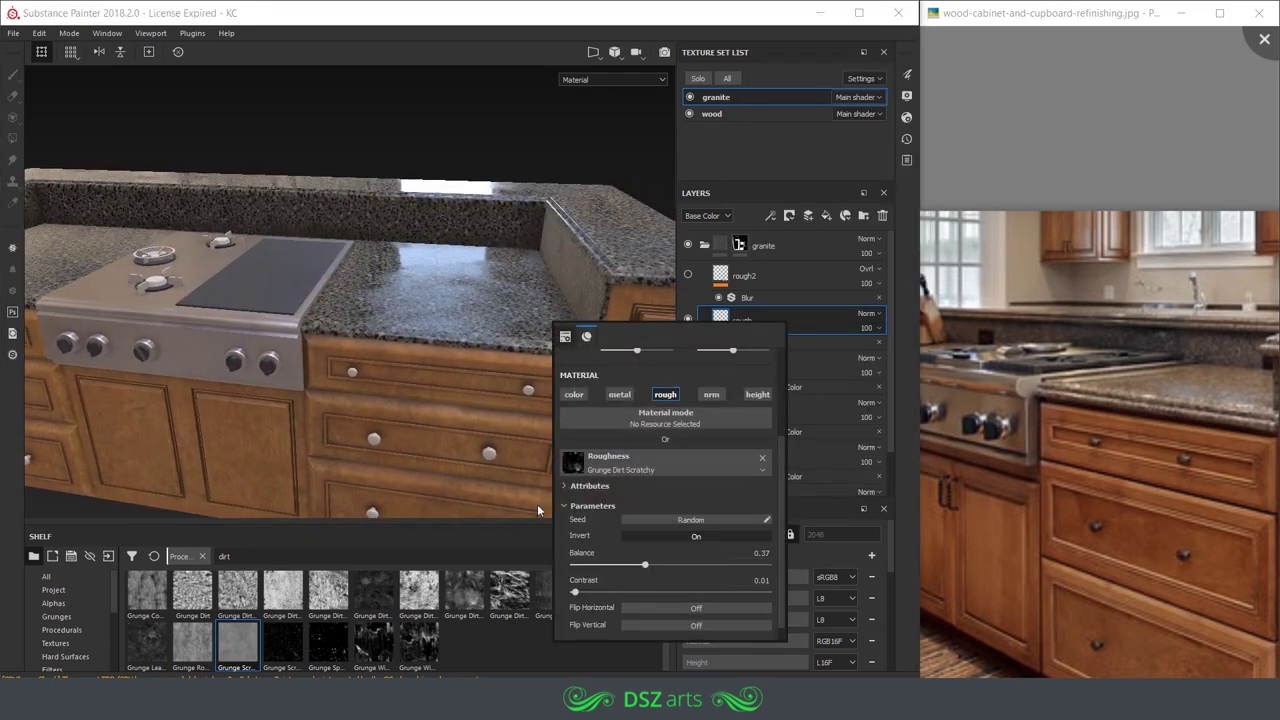
alt+drag(537, 510, 460, 560)
drag(464, 613, 435, 619)
drag(539, 617, 550, 617)
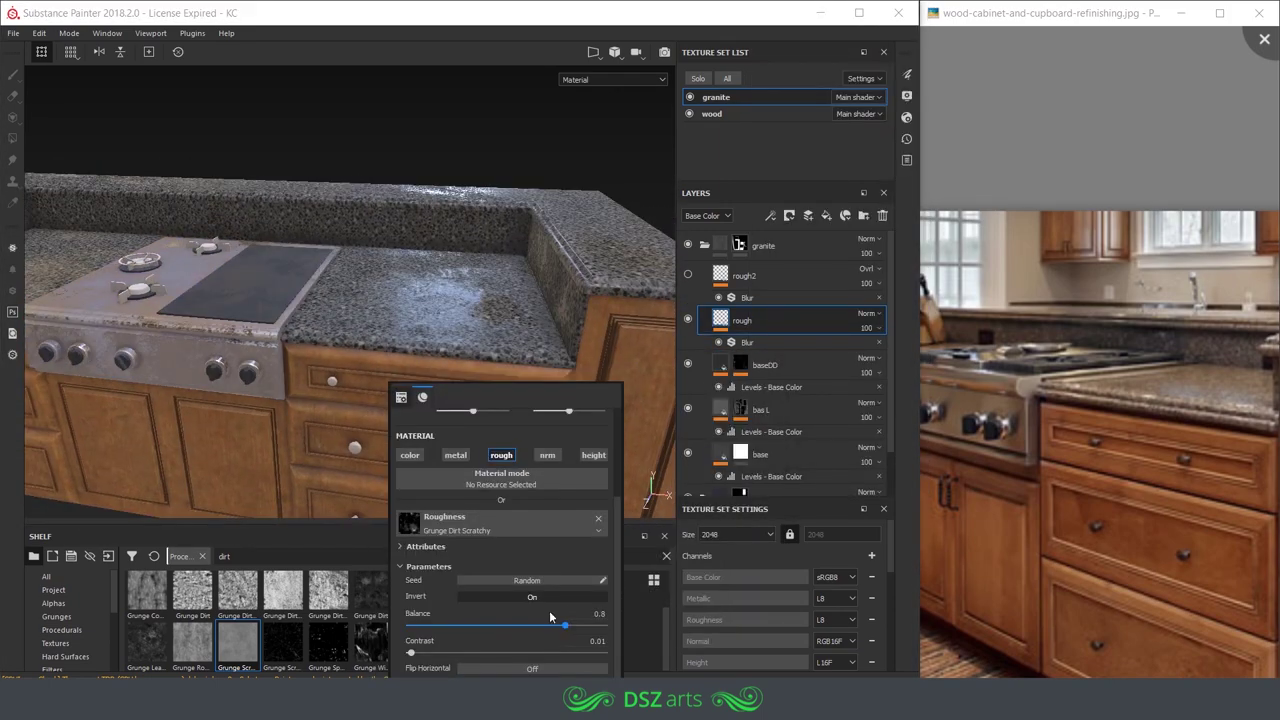
mouse_move(400, 482)
alt+mouse_down()
mouse_move(273, 330)
mouse_move(493, 521)
alt+mouse_up()
click(747, 342)
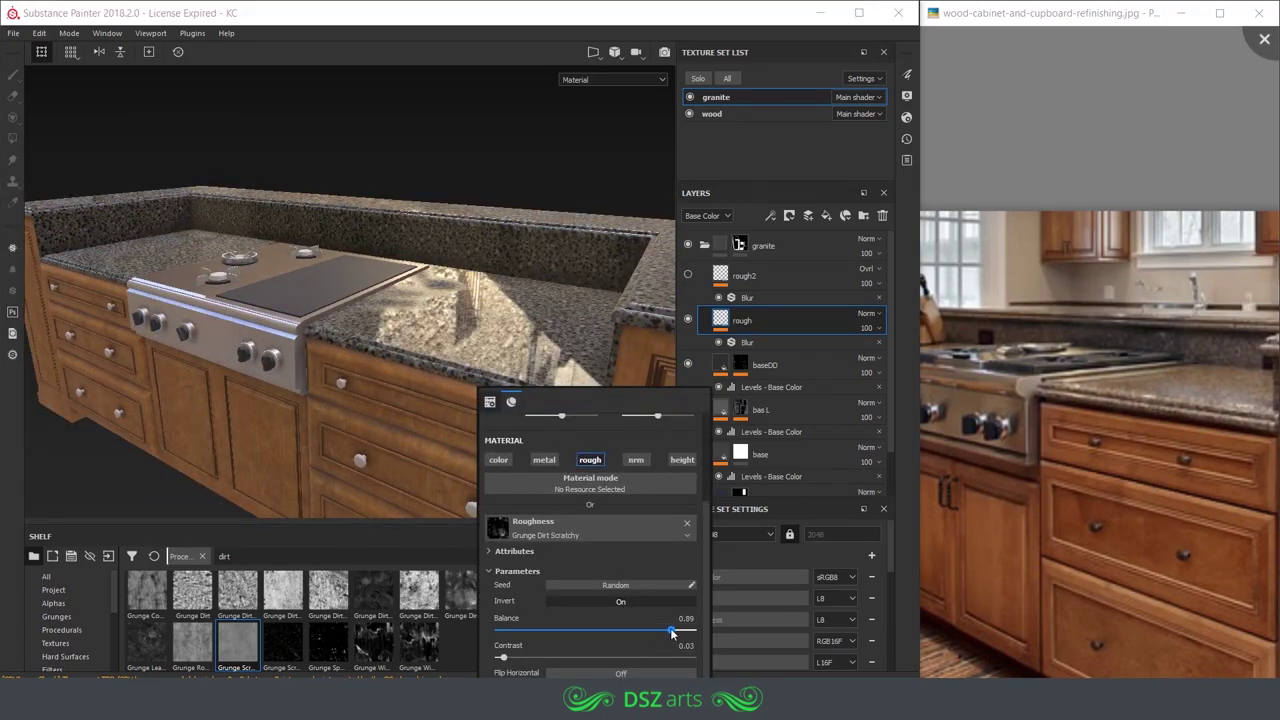
click(514, 462)
alt+drag(356, 410, 413, 386)
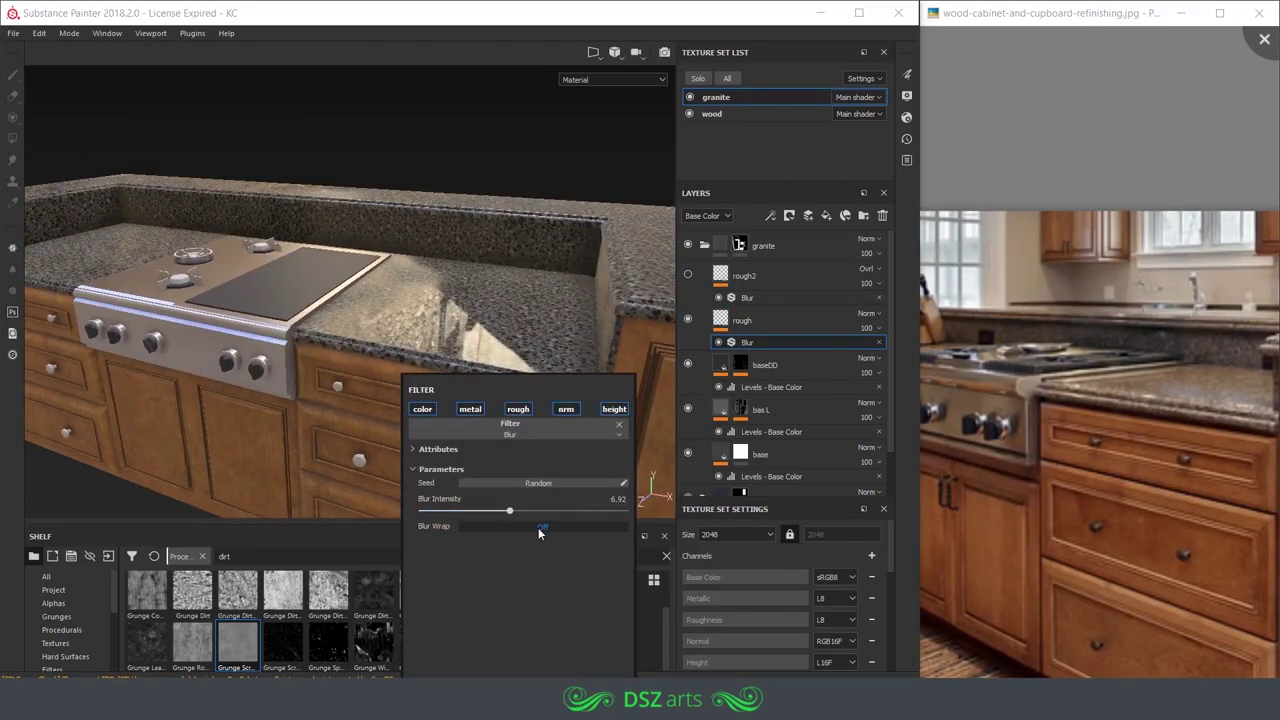
mouse_move(538, 532)
alt+mouse_down()
mouse_move(430, 400)
mouse_move(508, 385)
mouse_move(449, 357)
mouse_move(400, 372)
mouse_move(257, 337)
mouse_move(586, 351)
mouse_move(693, 280)
mouse_move(200, 277)
mouse_move(750, 288)
alt+mouse_up()
click(742, 320)
scroll(366, 370, up, 5)
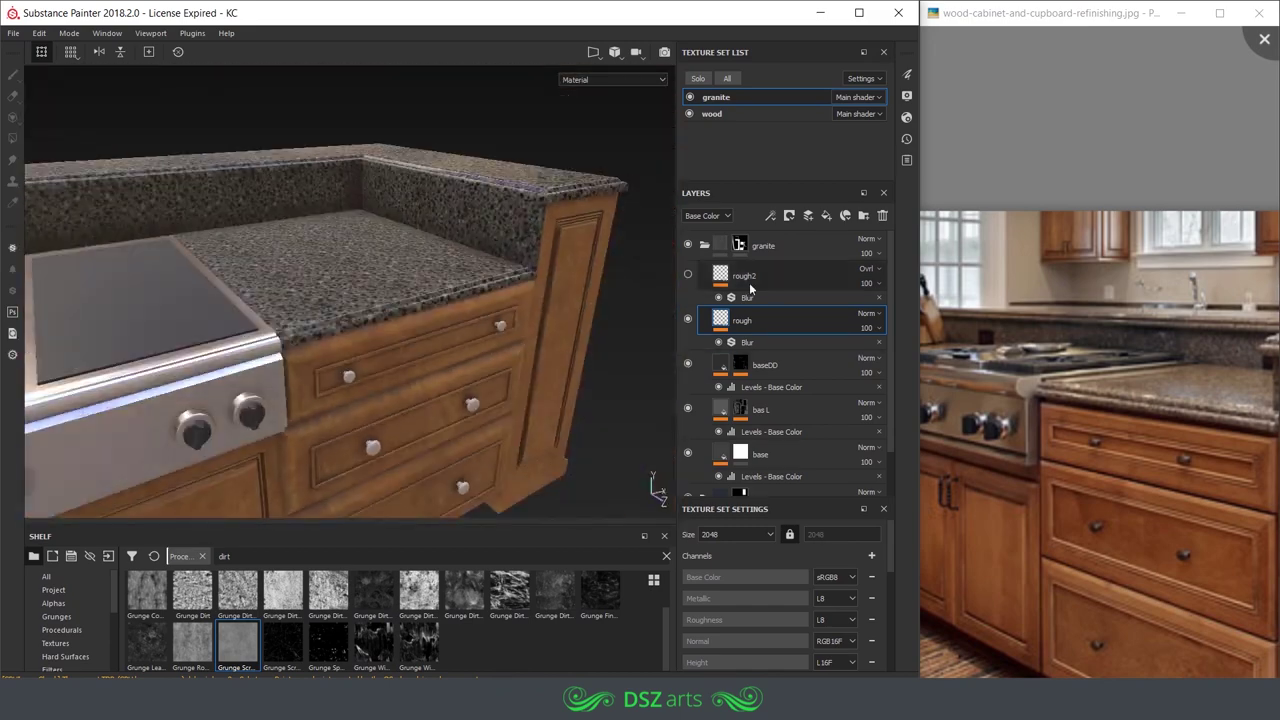
- Duplicate baseDD and review the base colour, roughness and mask channels
right_click(767, 376)
click(800, 300)
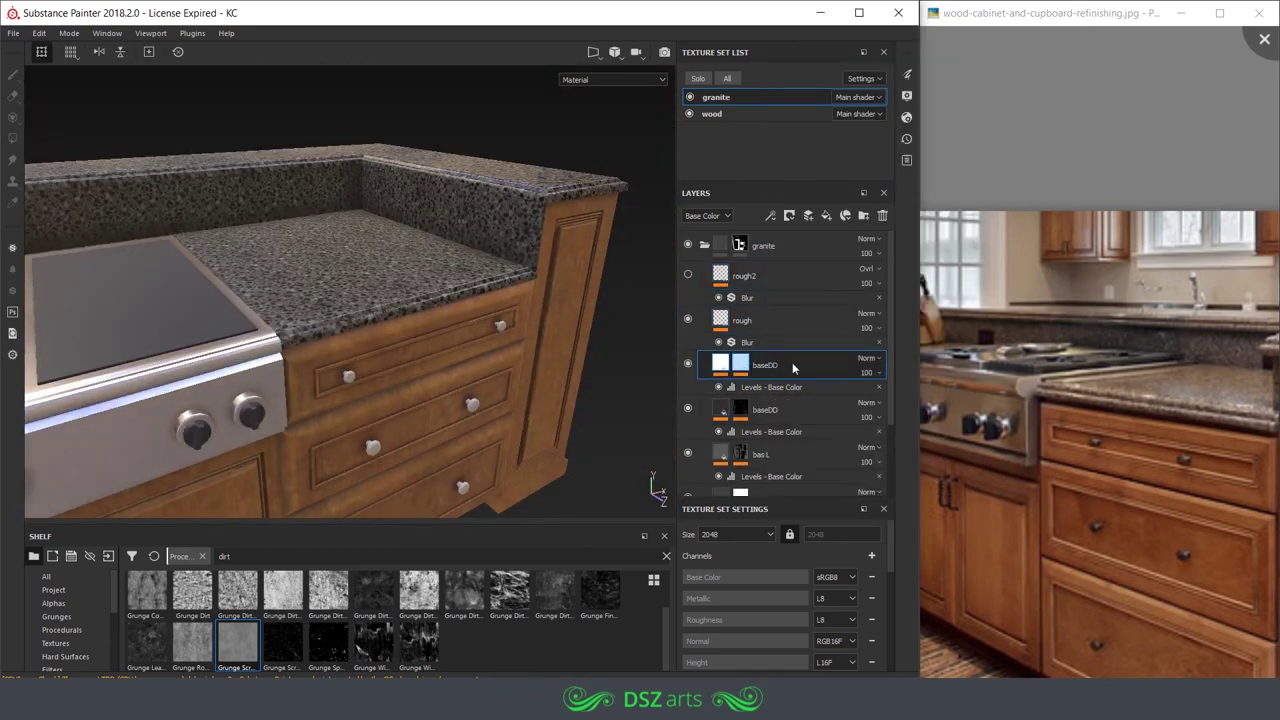
key(c)
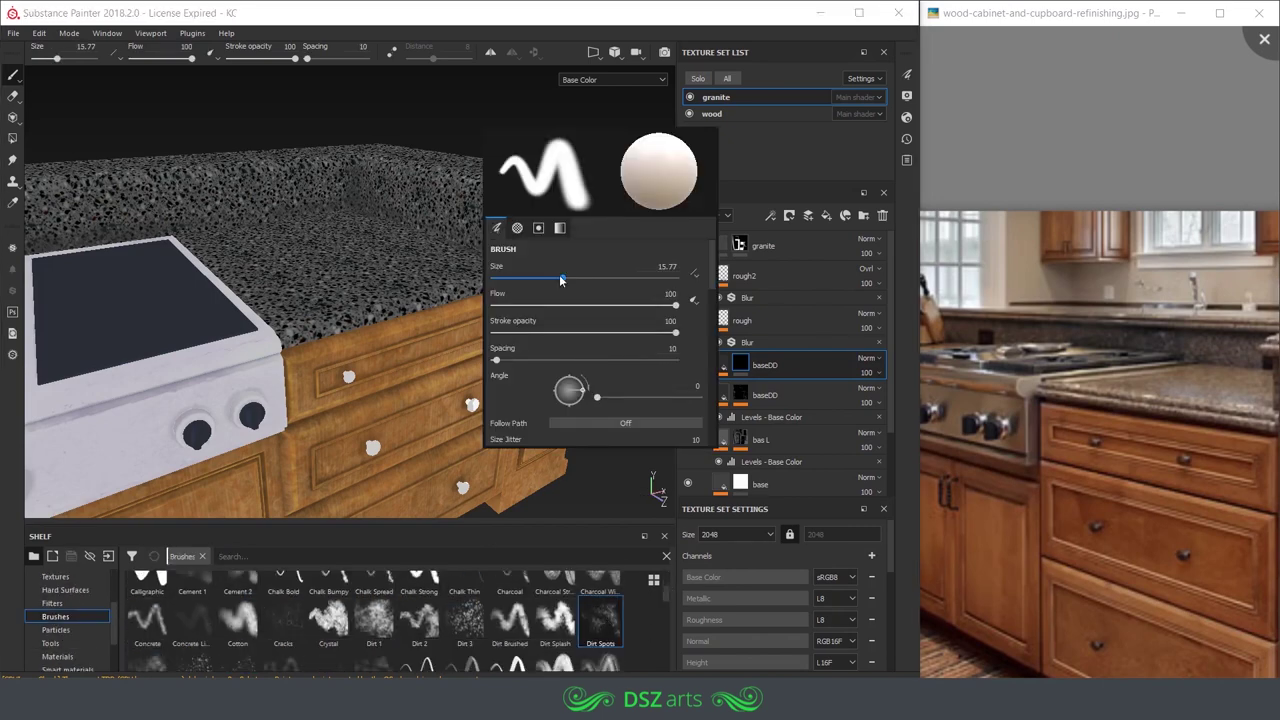
scroll(554, 397, down, 3)
scroll(554, 397, down, 3)
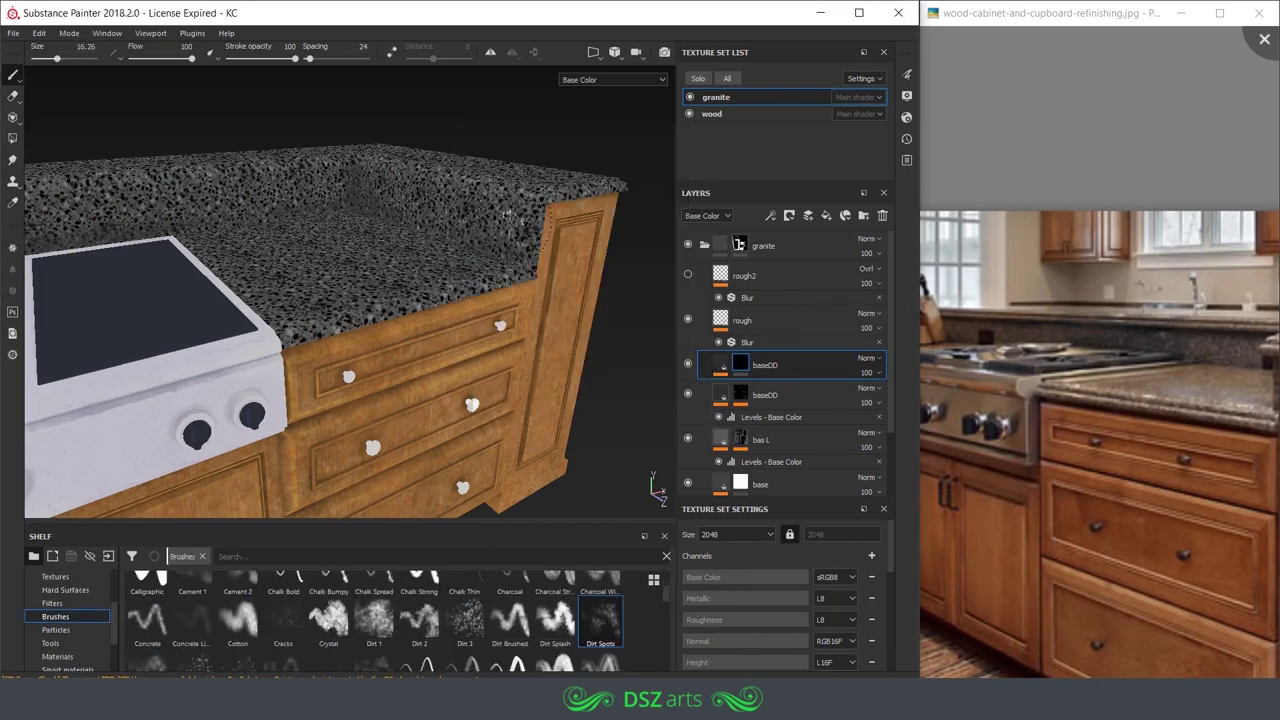
key(c)
key(c)
scroll(466, 236, up, 5)
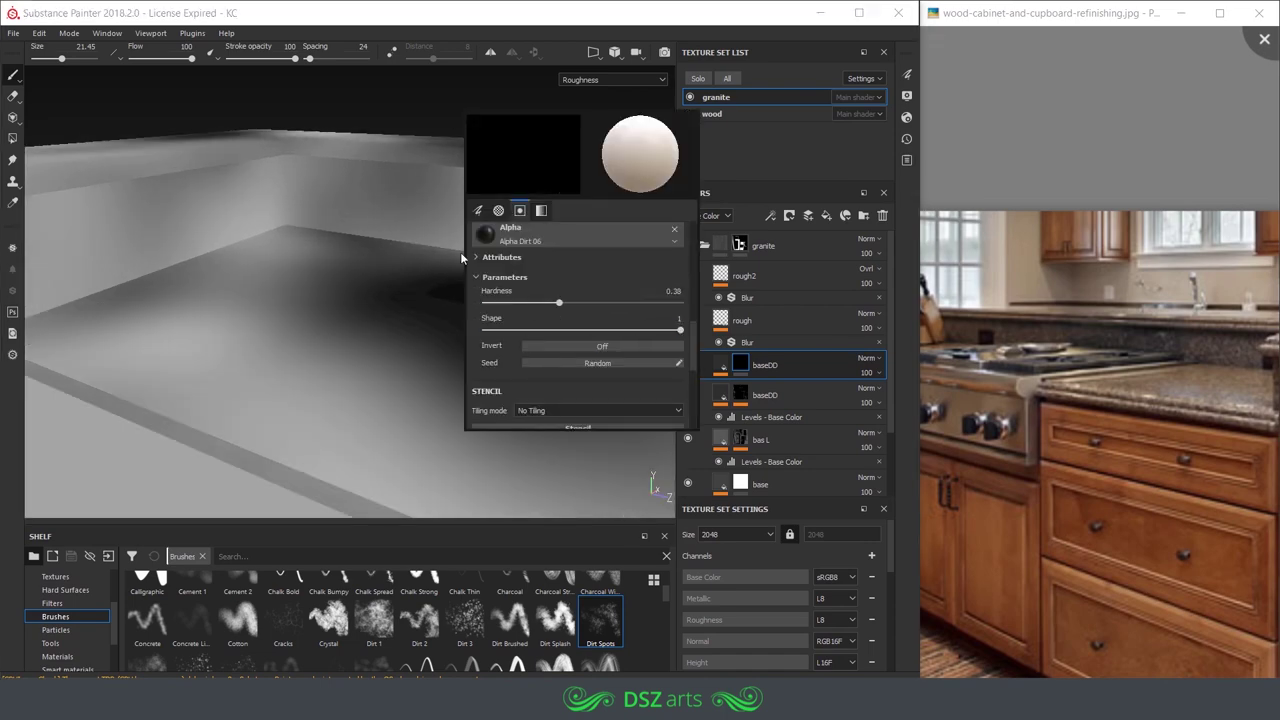
scroll(463, 258, down, 5)
key(c)
key(c)
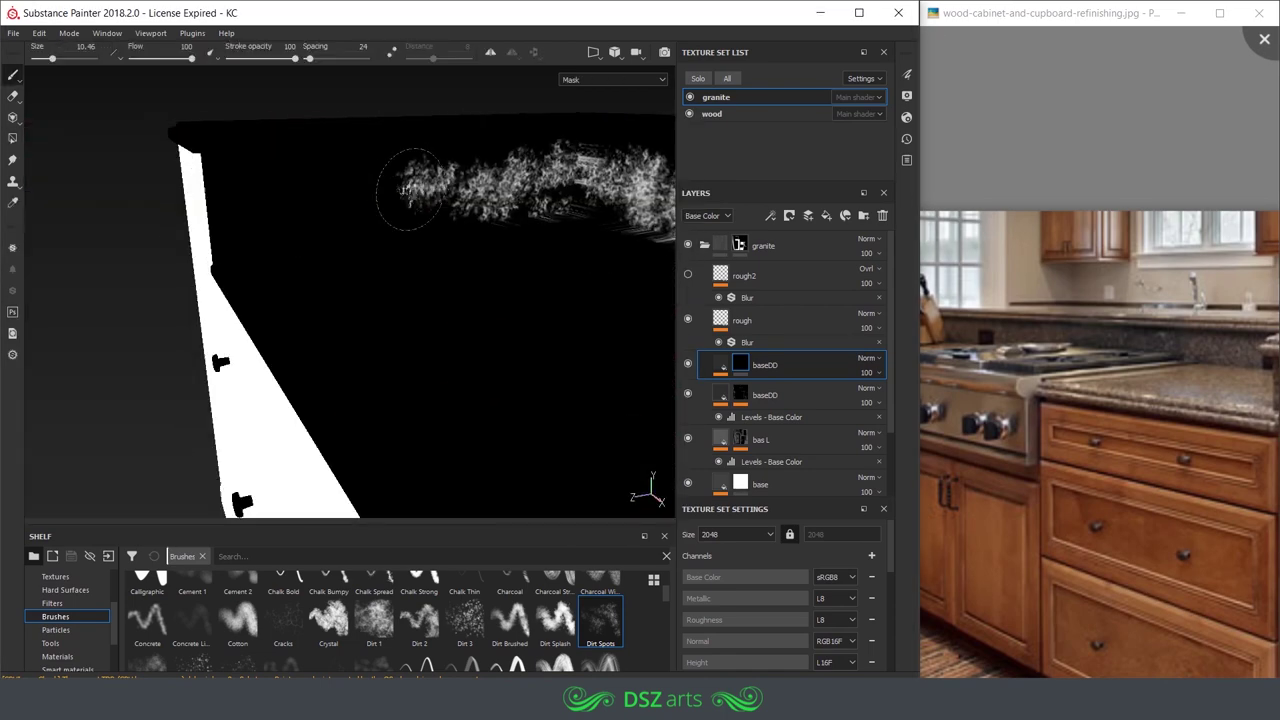
key(m)
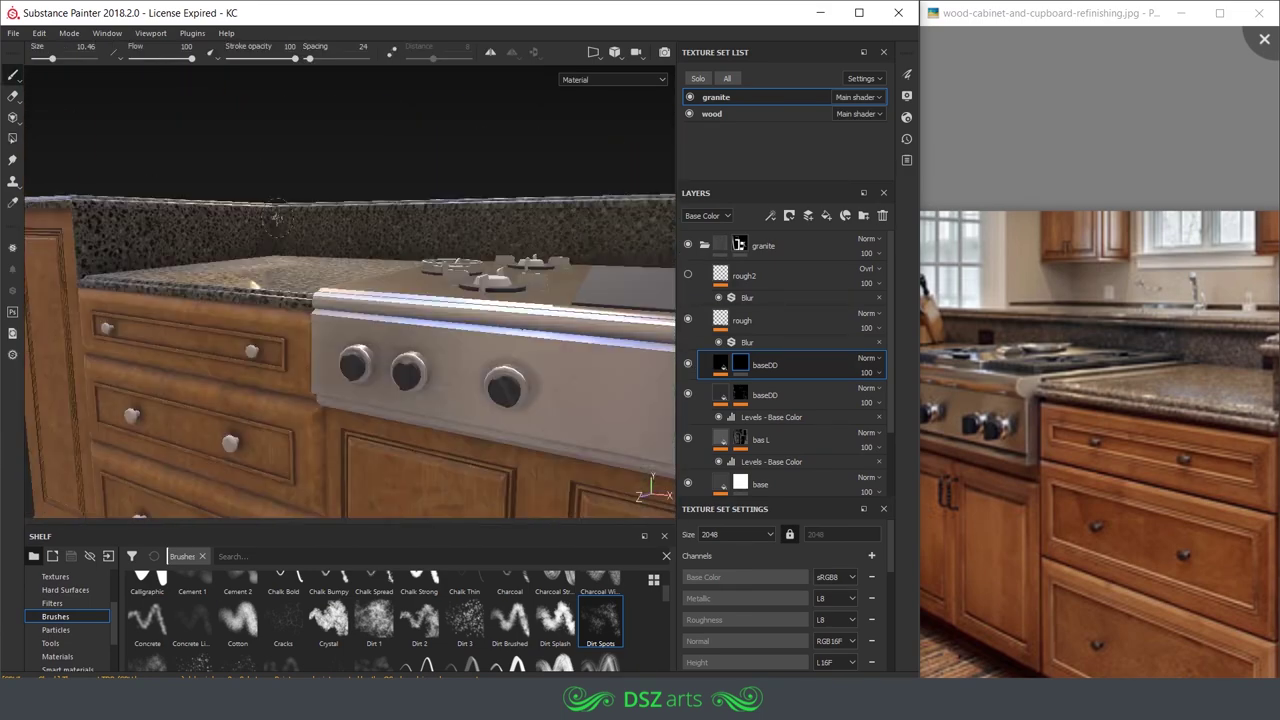
- Toggle the upper baseDD layer's visibility while viewing the whole cabinet island
alt+drag(400, 300, 690, 368)
alt+drag(420, 260, 327, 175)
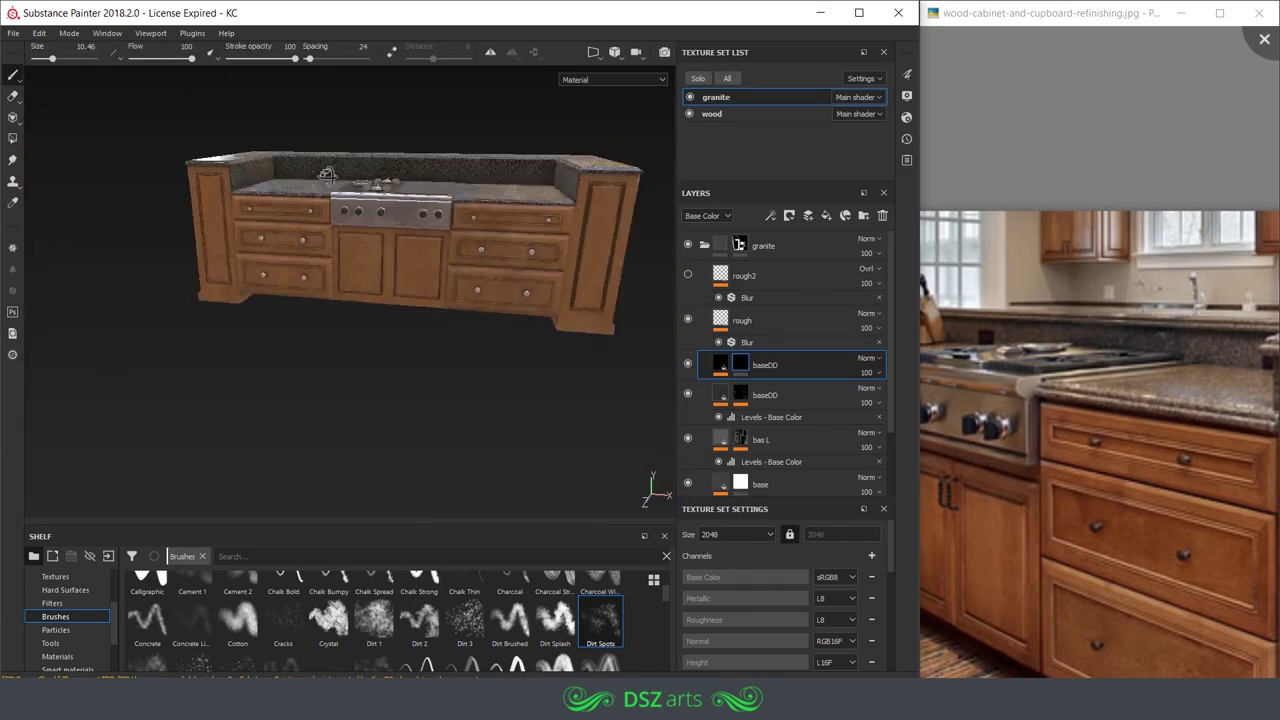
alt+drag(404, 172, 560, 300)
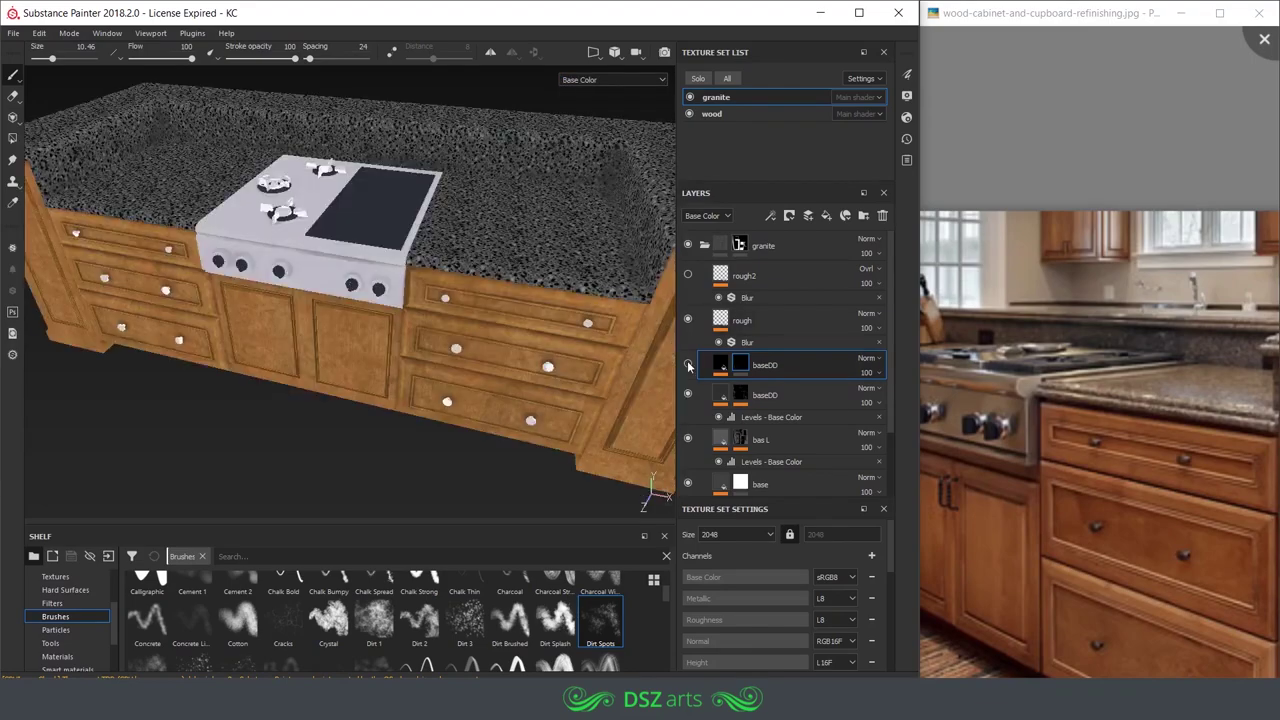
click(720, 365)
- Make the black-masked Copper folder visible, then zoom in on the stovetop in 3D view
alt+drag(674, 345, 655, 490)
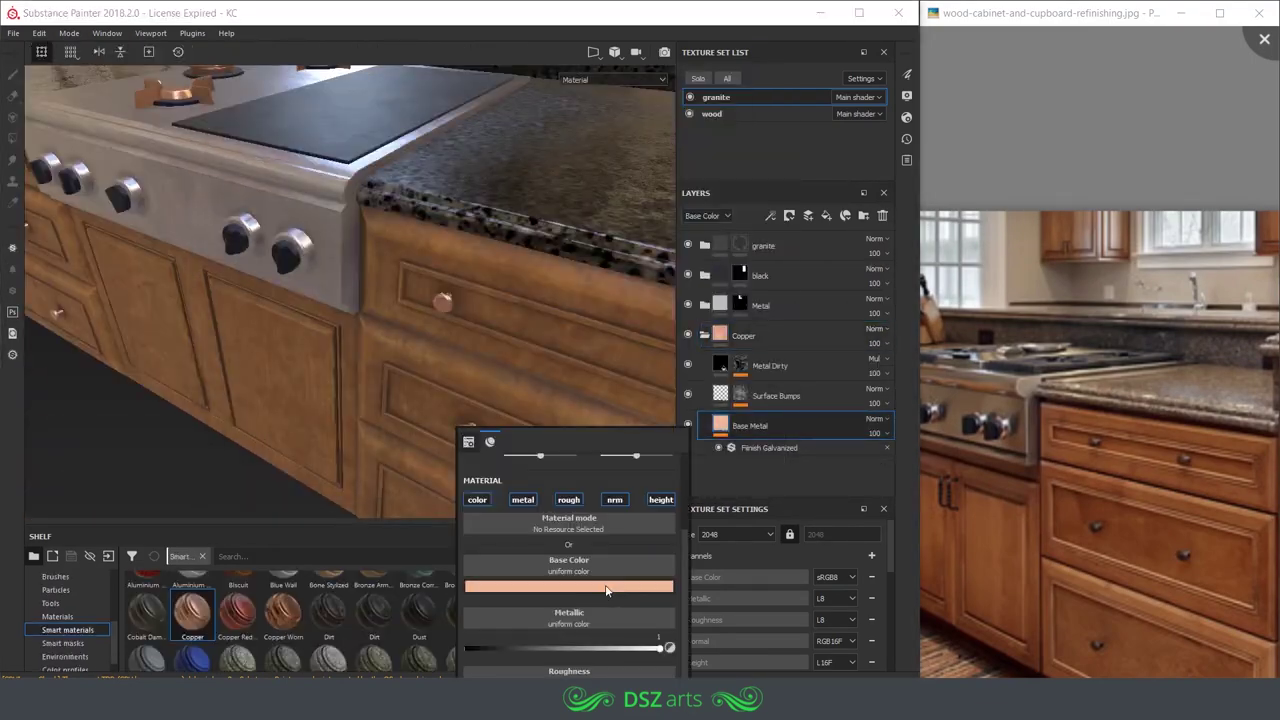
alt+drag(600, 535, 500, 340)
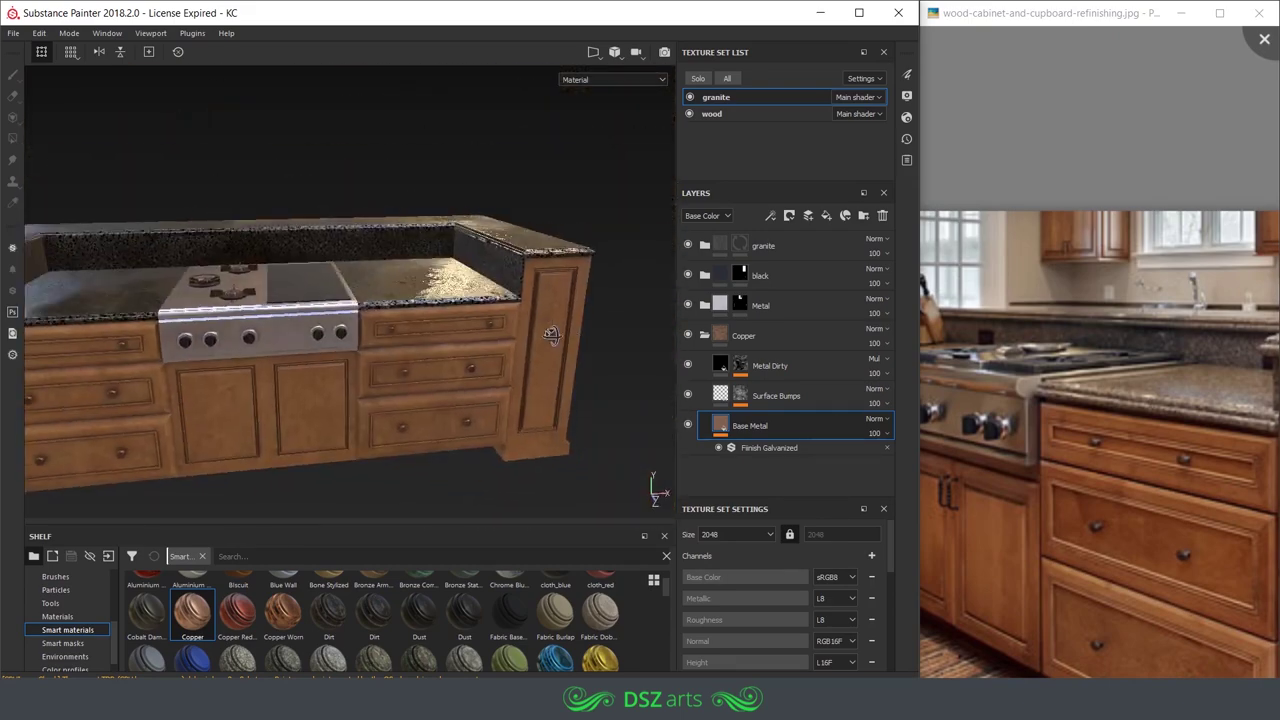
click(688, 335)
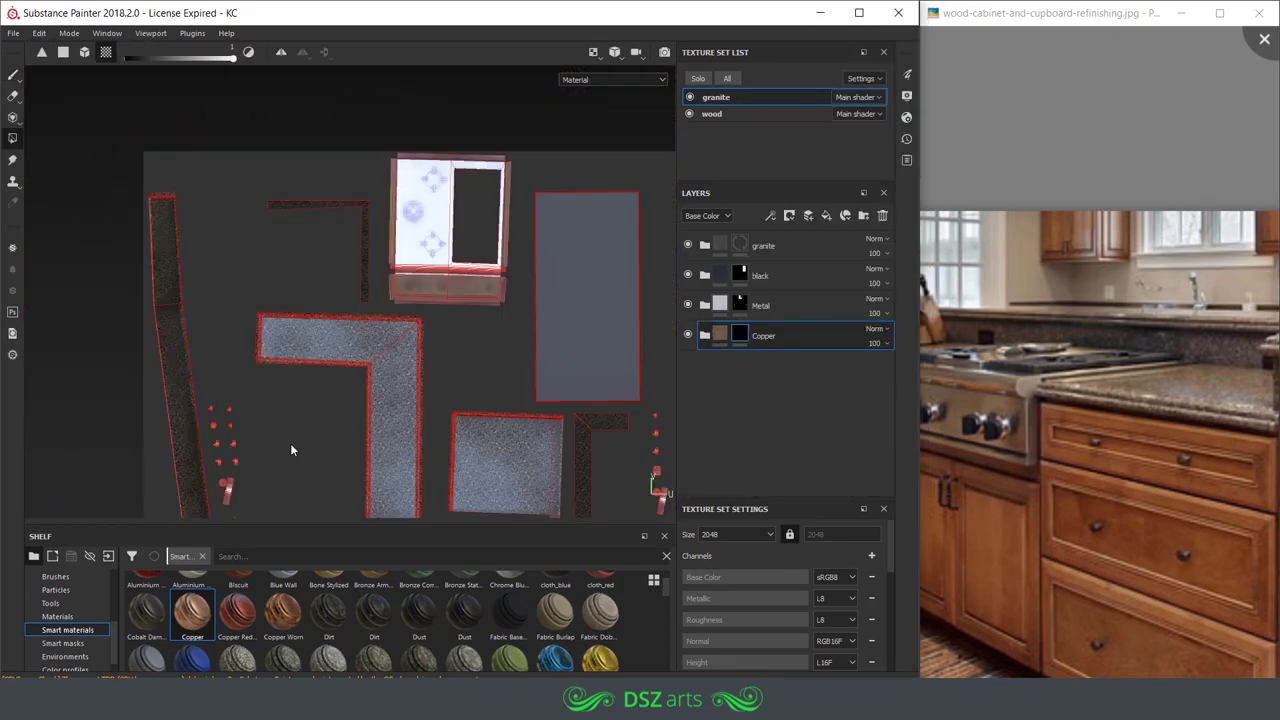
scroll(499, 357, up, 5)
key(F2)
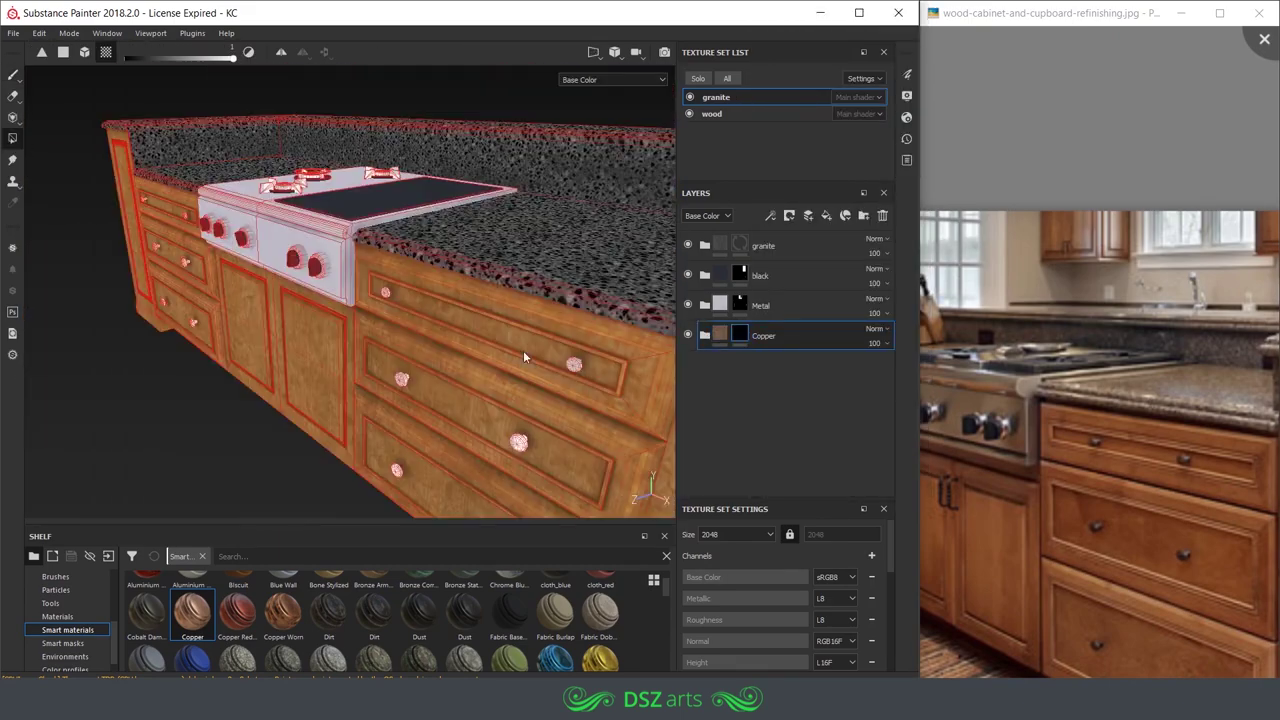
alt+drag(573, 370, 437, 292)
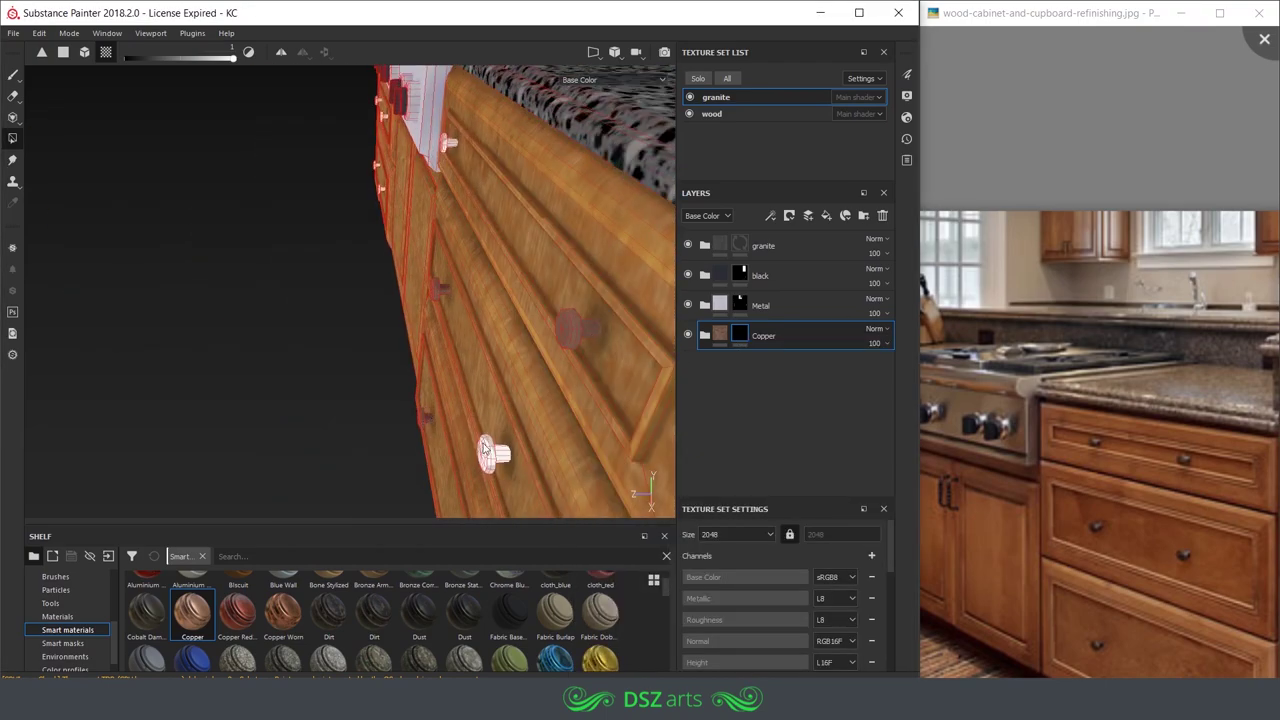
mouse_move(484, 450)
alt+mouse_down()
mouse_move(214, 378)
mouse_move(249, 346)
mouse_move(114, 131)
mouse_move(457, 223)
mouse_move(390, 258)
mouse_move(329, 371)
alt+mouse_up()
alt+right_drag(329, 371, 655, 335)
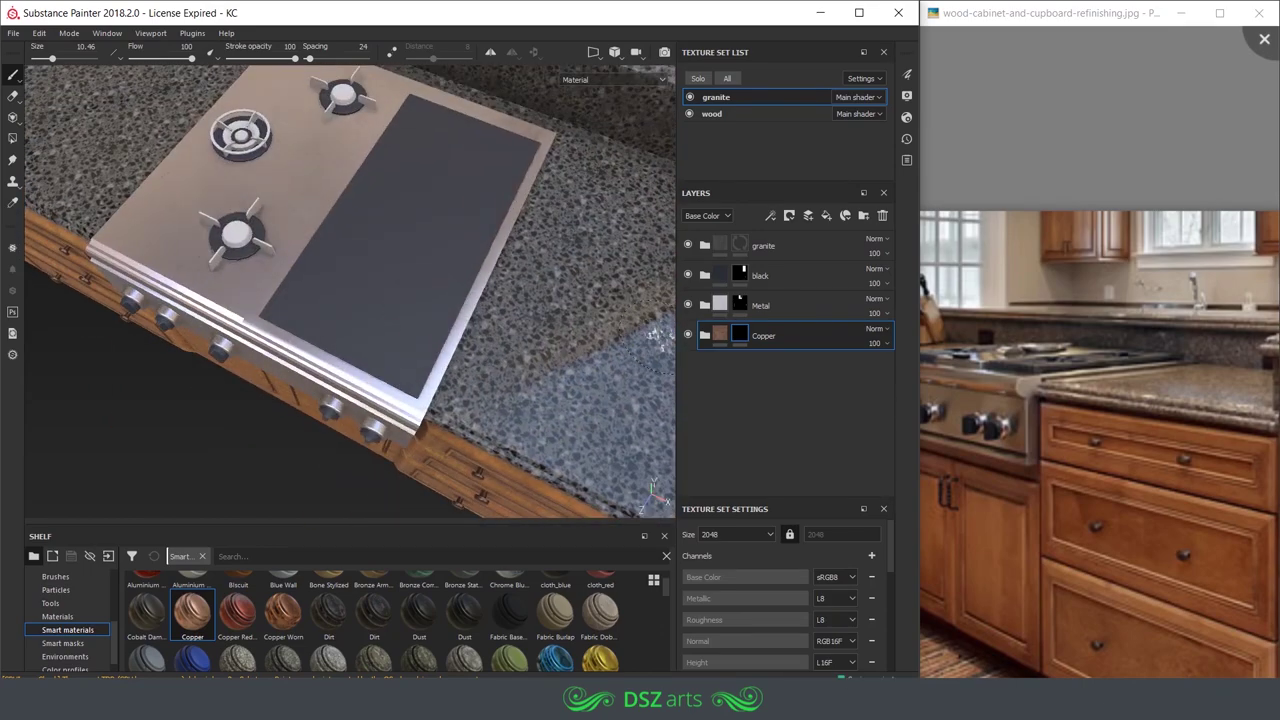
- Set black_base's roughness to about 0.24 and bring the burners into view
click(750, 350)
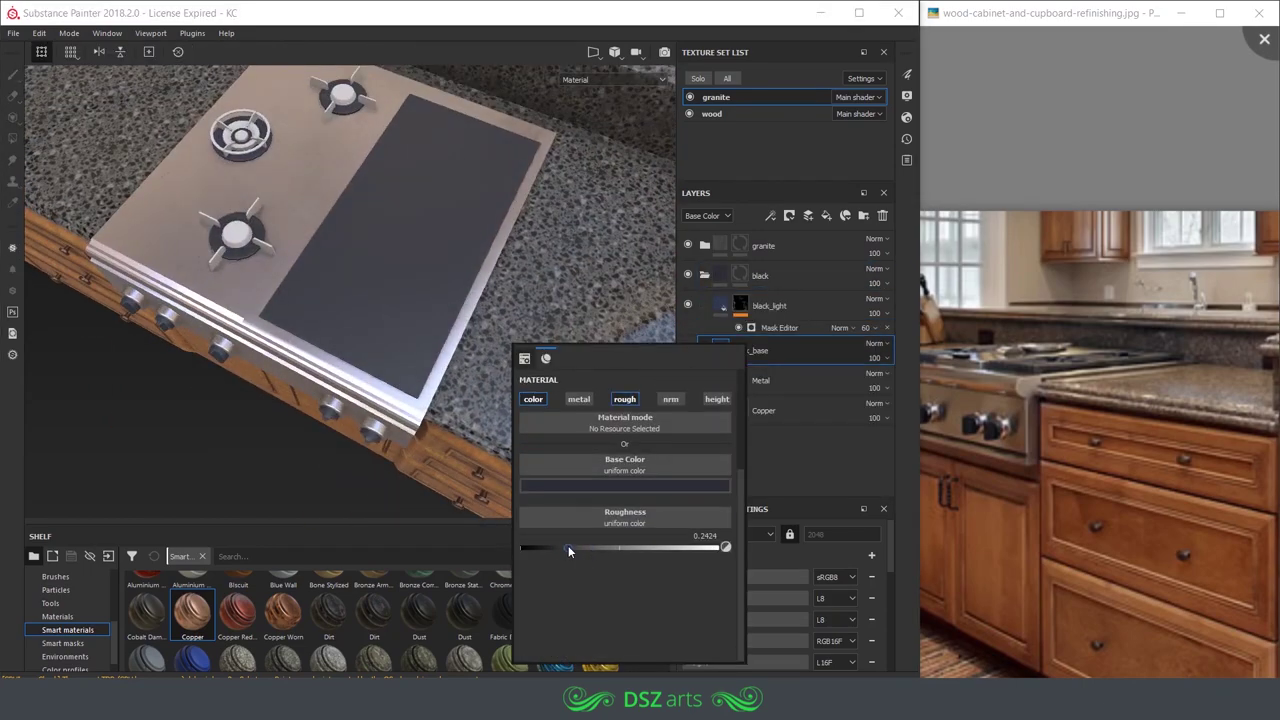
mouse_move(568, 551)
alt+mouse_down()
mouse_move(408, 305)
mouse_move(454, 533)
alt+mouse_up()
alt+right_drag(454, 533, 600, 420)
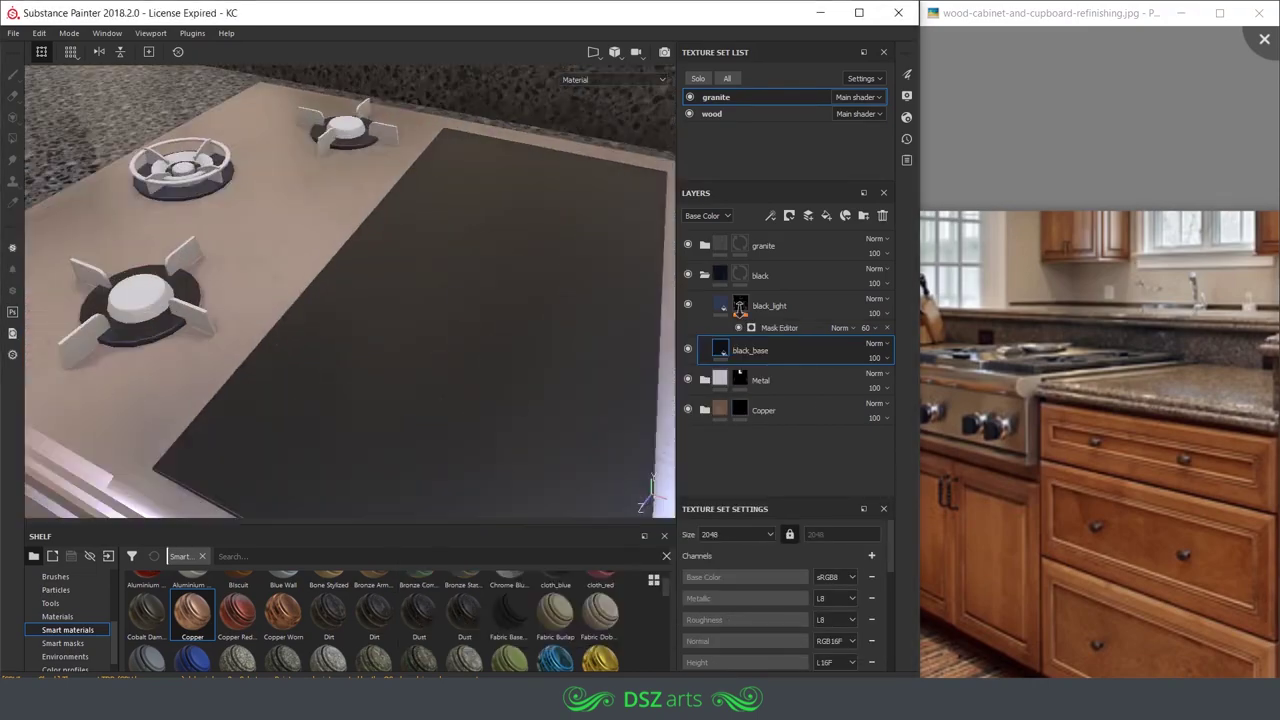
alt+drag(600, 420, 450, 300)
alt+right_drag(450, 300, 550, 250)
click(720, 348)
alt+drag(400, 300, 229, 333)
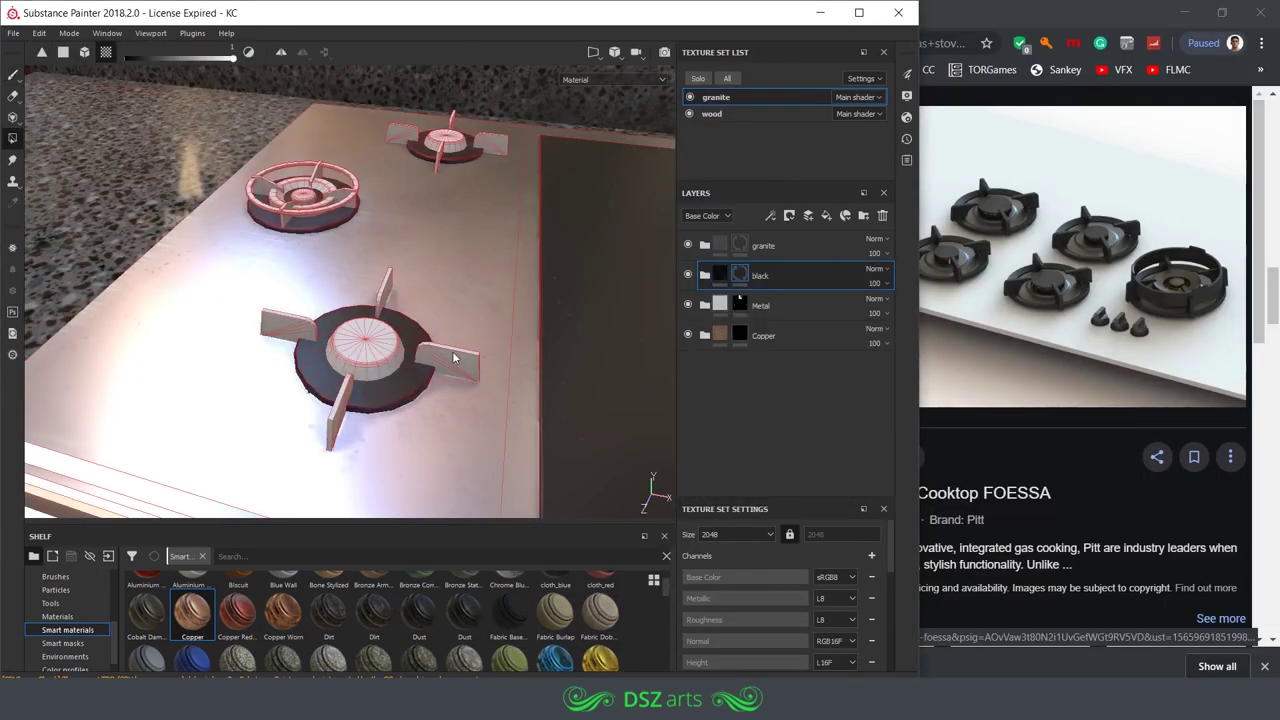
- Polygon-fill a burner in black_base, checking it in split 3D and UV views
key(c)
mouse_move(453, 357)
alt+mouse_down()
mouse_move(543, 491)
mouse_move(331, 309)
alt+mouse_up()
alt+right_drag(331, 309, 403, 258)
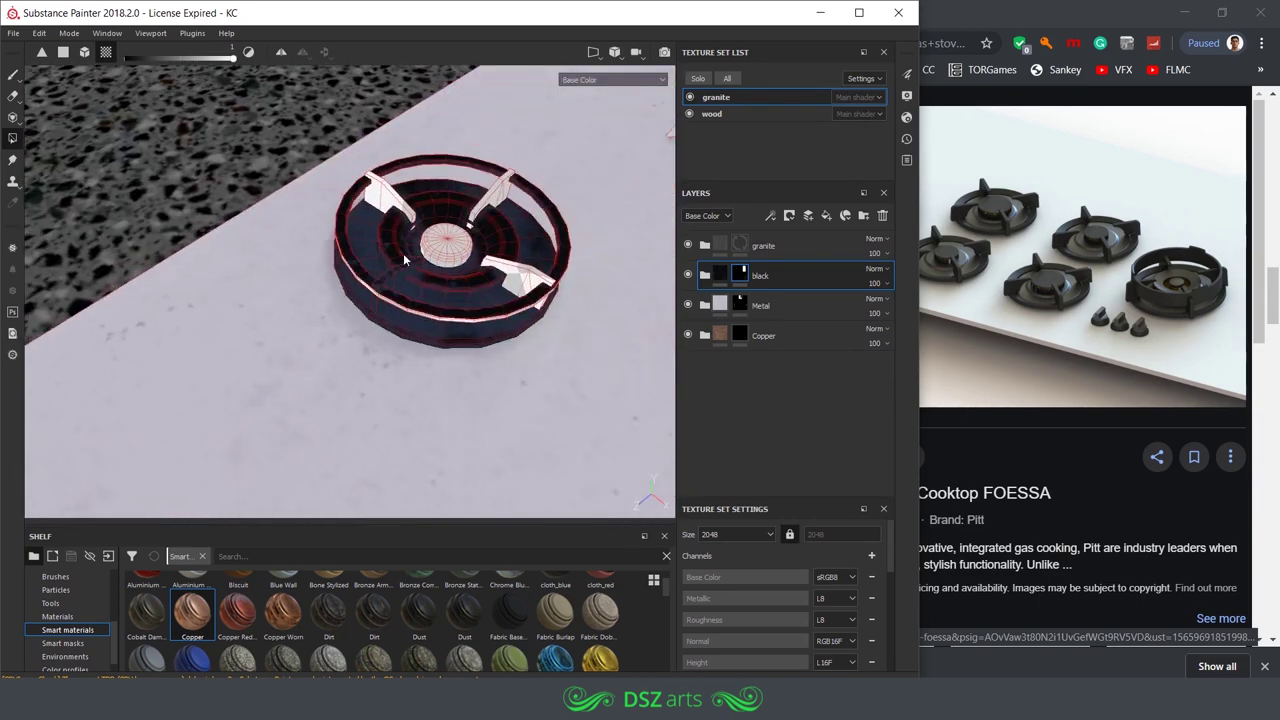
mouse_move(403, 258)
alt+mouse_down()
mouse_move(475, 310)
mouse_move(509, 266)
mouse_move(477, 297)
alt+mouse_up()
key(F3)
key(F1)
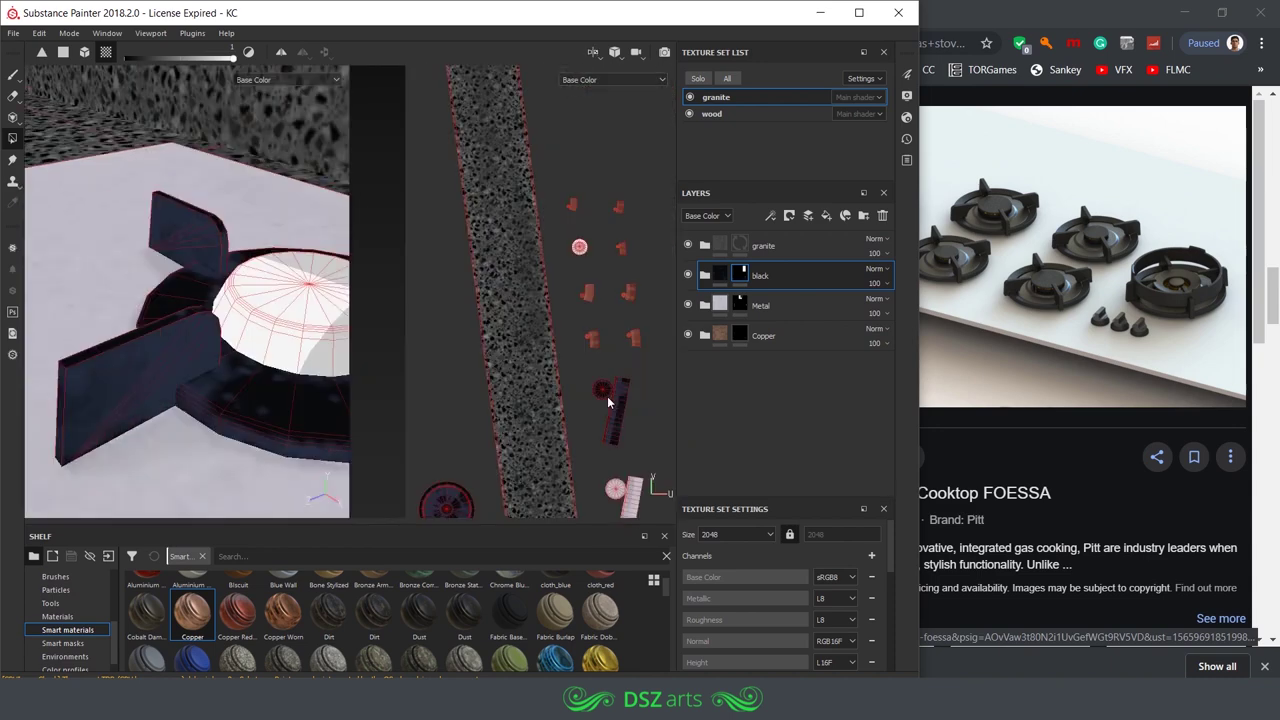
key(f)
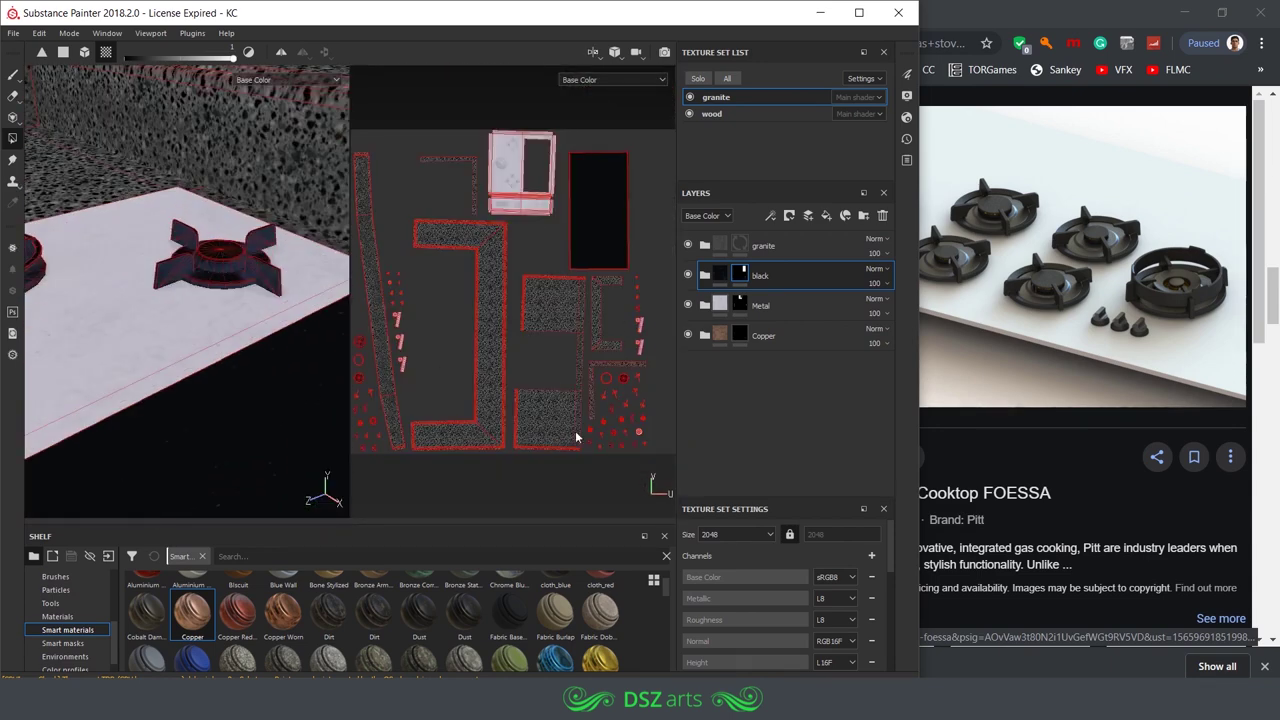
key(4)
scroll(532, 295, up, 2)
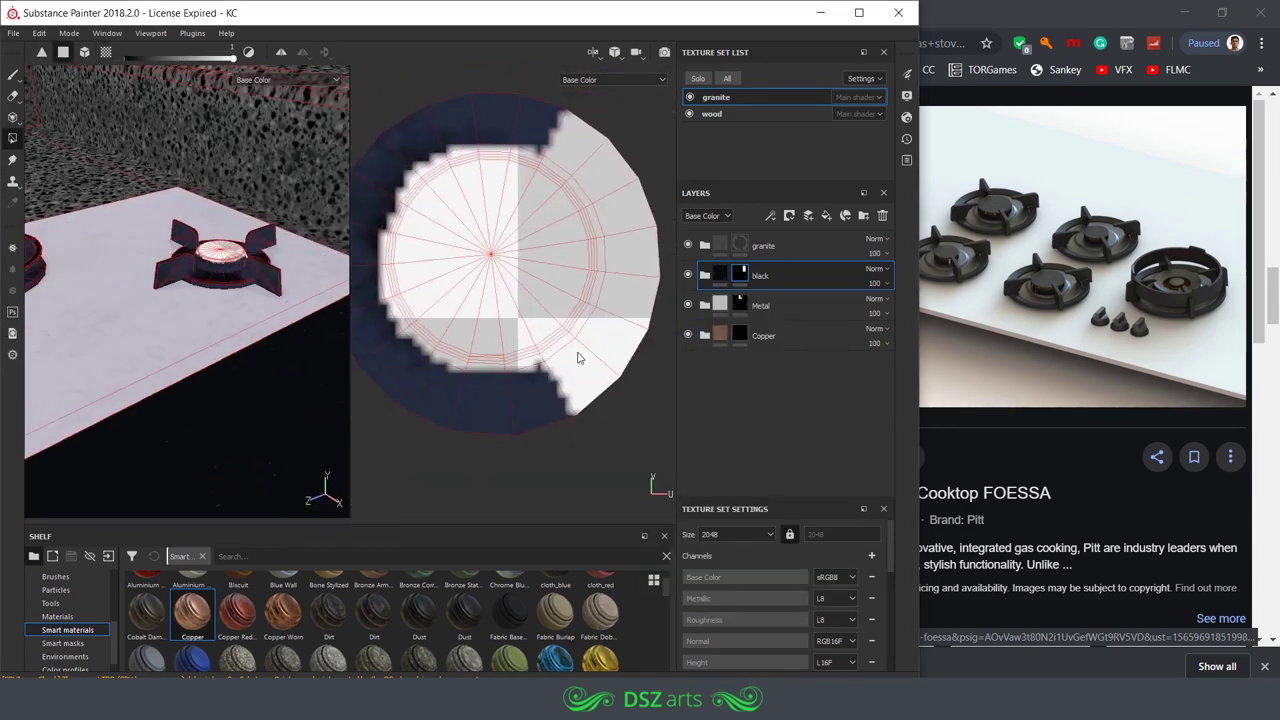
key(1)
- Focus the UV view on the burner cap and check its base colour
mouse_move(230, 280)
alt+mouse_down()
mouse_move(176, 352)
mouse_move(320, 340)
alt+mouse_up()
scroll(473, 333, down, 2)
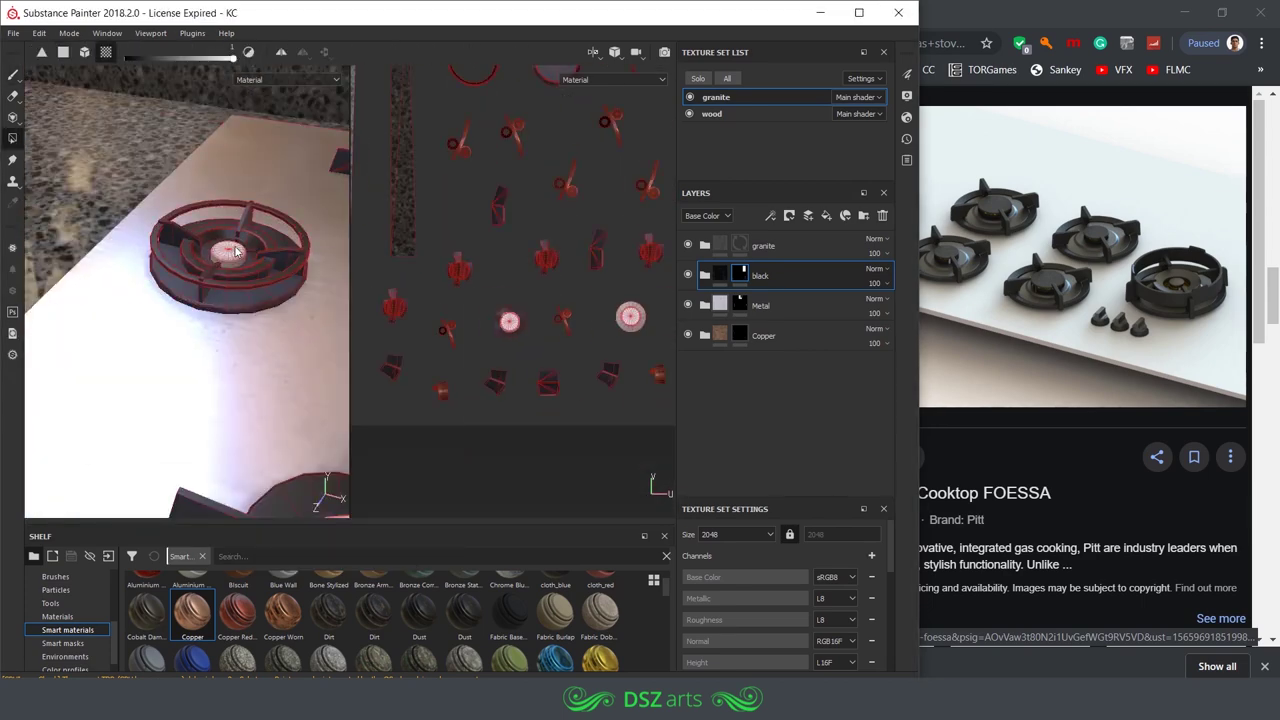
scroll(574, 320, up, 2)
middle_drag(471, 361, 515, 370)
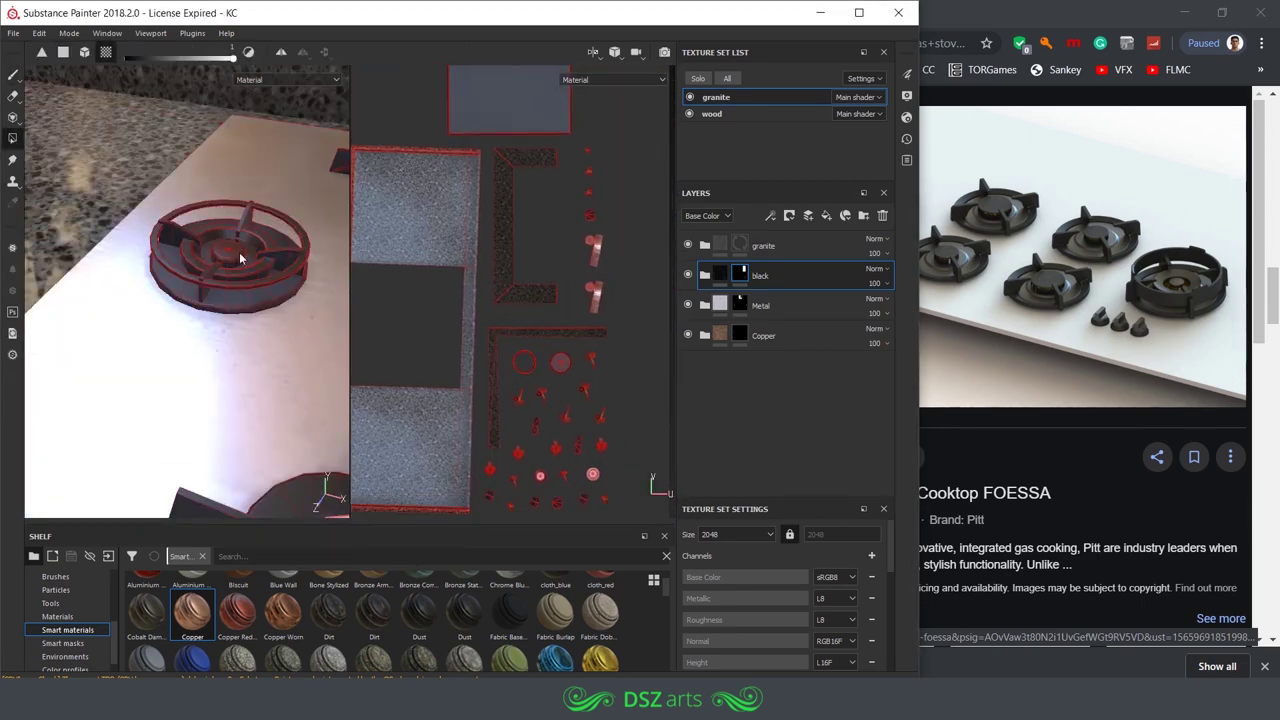
click(228, 262)
key(c)
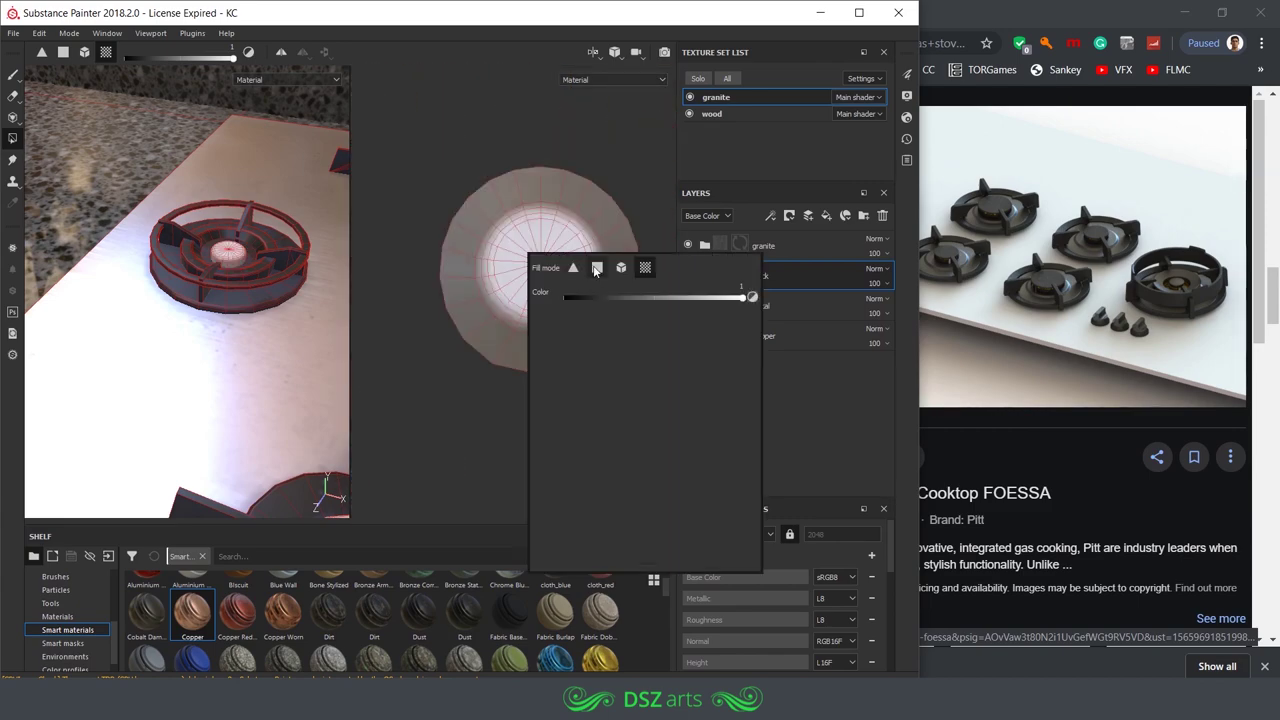
key(m)
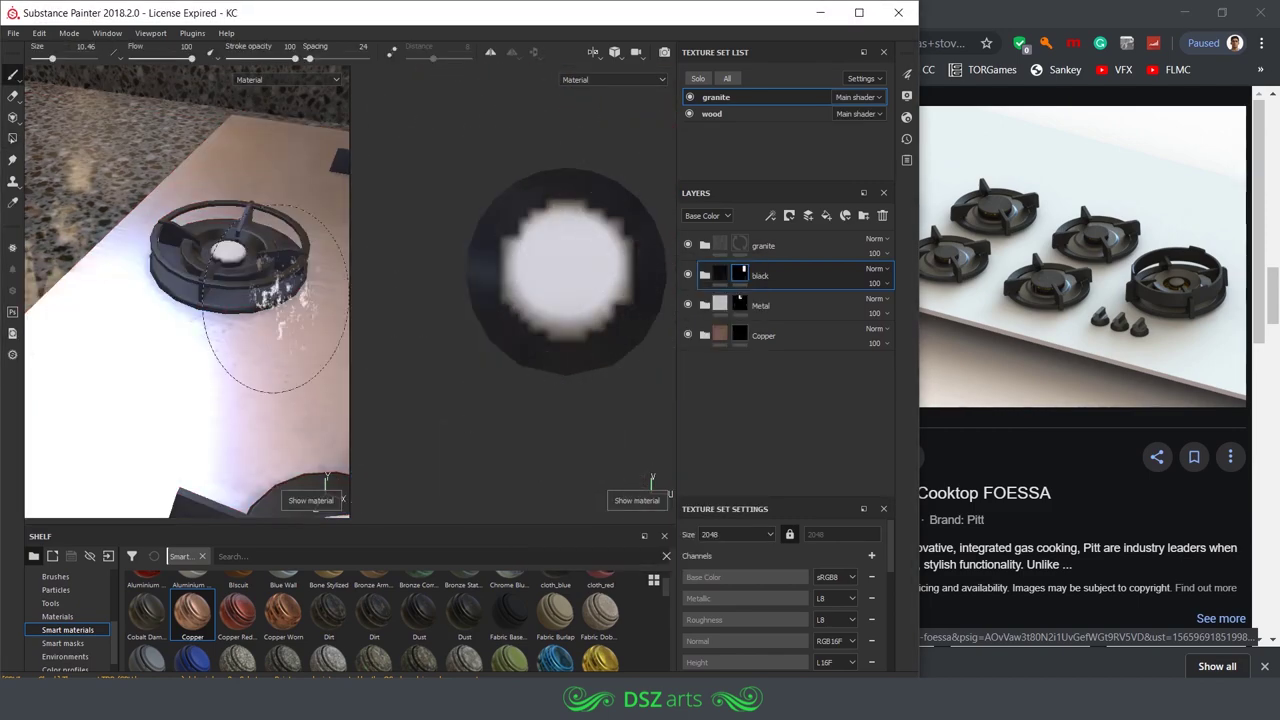
key(F2)
- Review the burner's roughness in split 3D and UV views, then return to material view
alt+drag(160, 337, 388, 284)
key(F1)
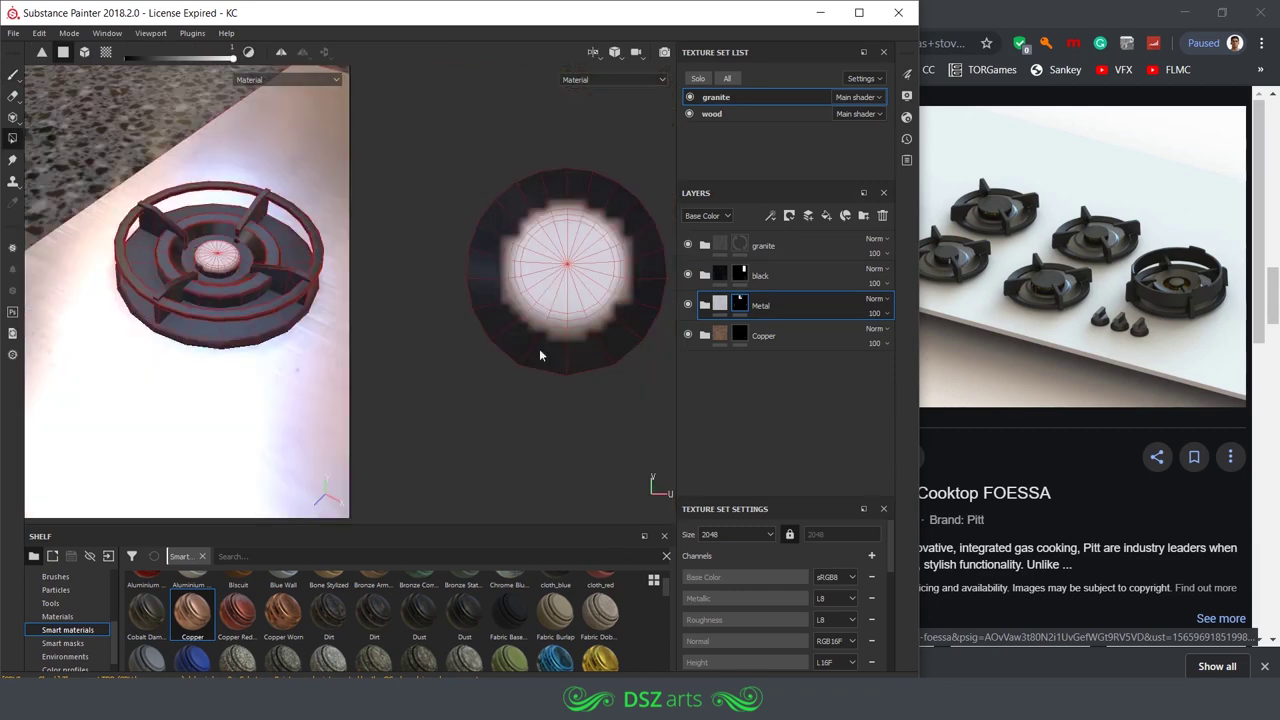
key(c)
key(c)
key(c)
key(c)
key(c)
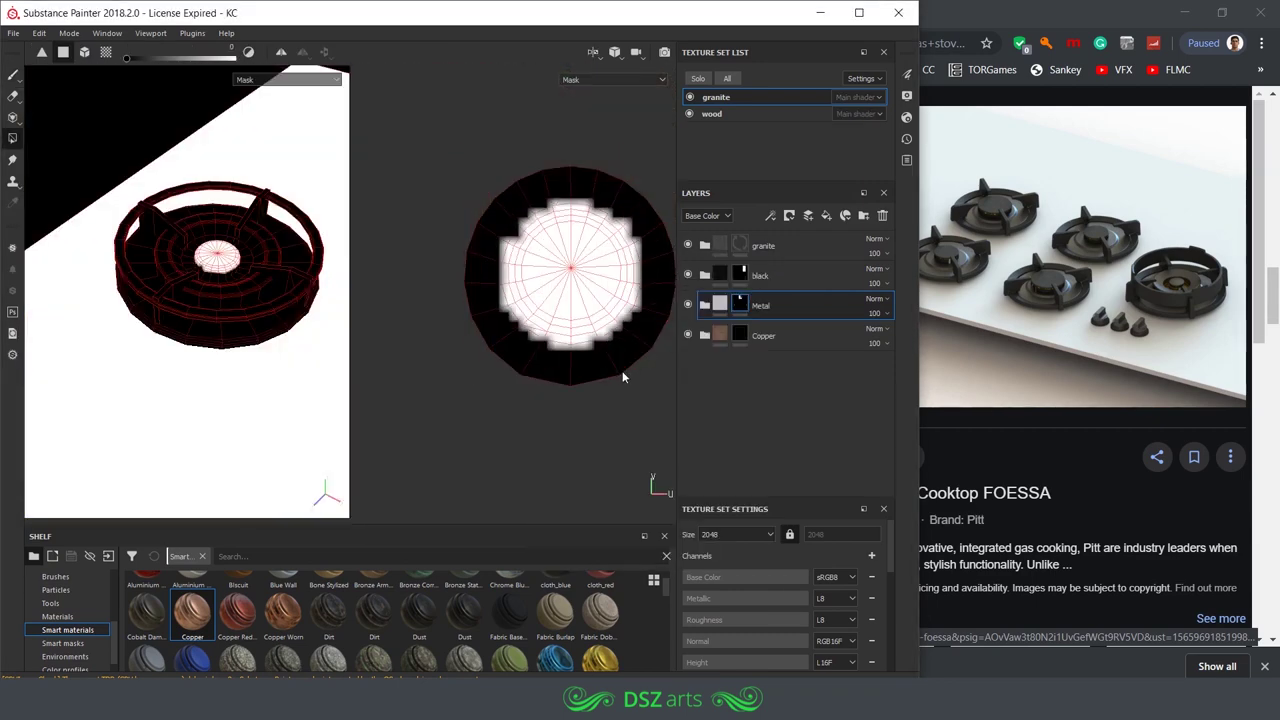
key(m)
key(F2)
scroll(390, 305, down, 3)
scroll(390, 305, up, 6)
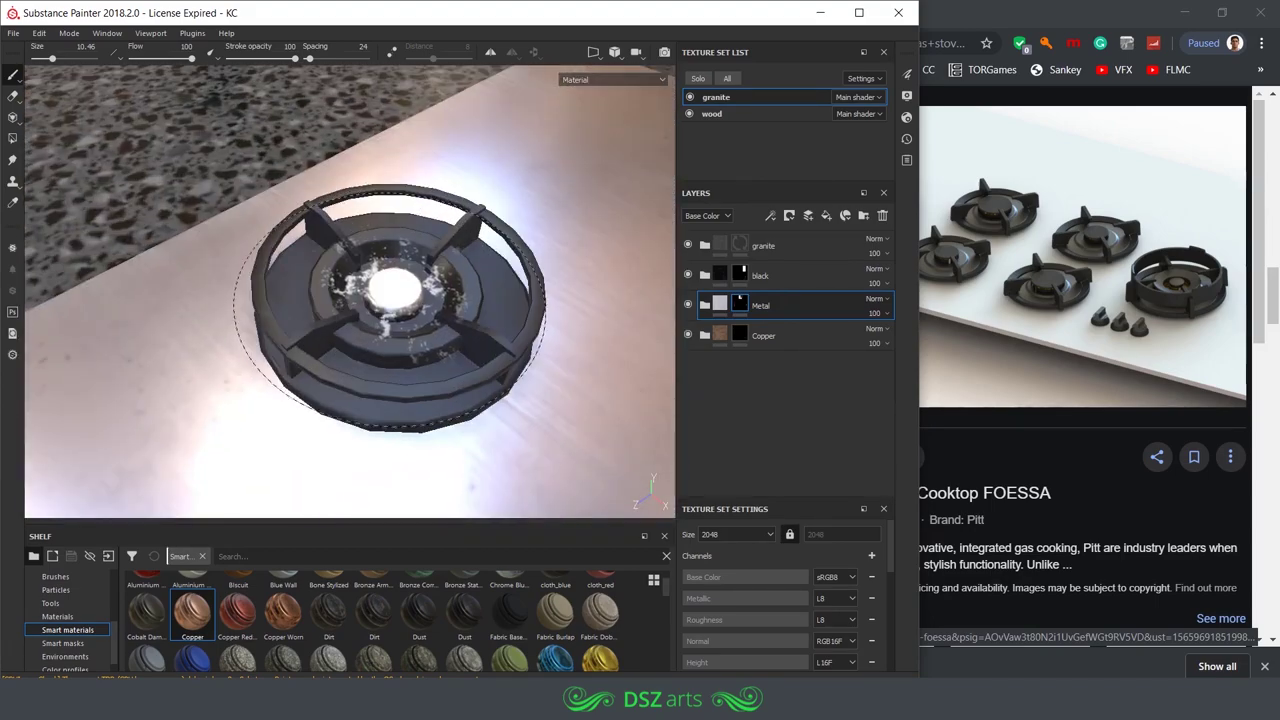
- Mask metal onto the burner caps and add a Multiply Fill layer 2 in granite
alt+drag(395, 318, 300, 300)
key(4)
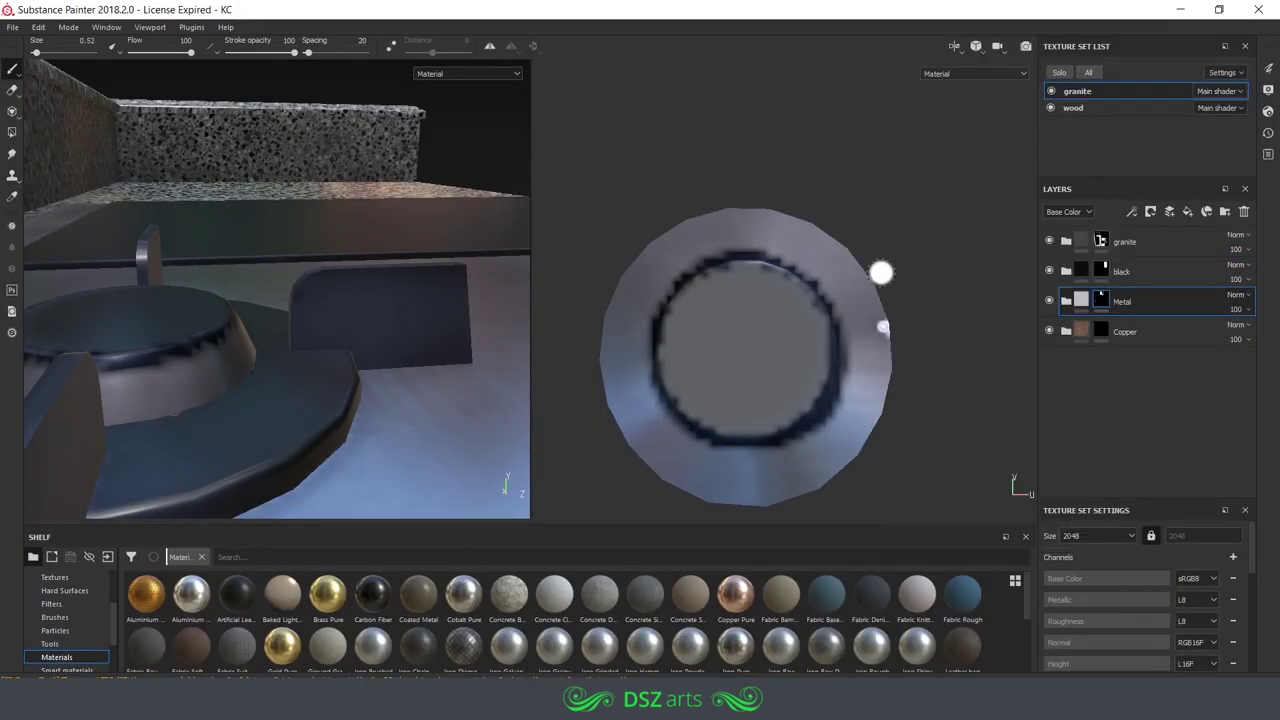
click(1049, 300)
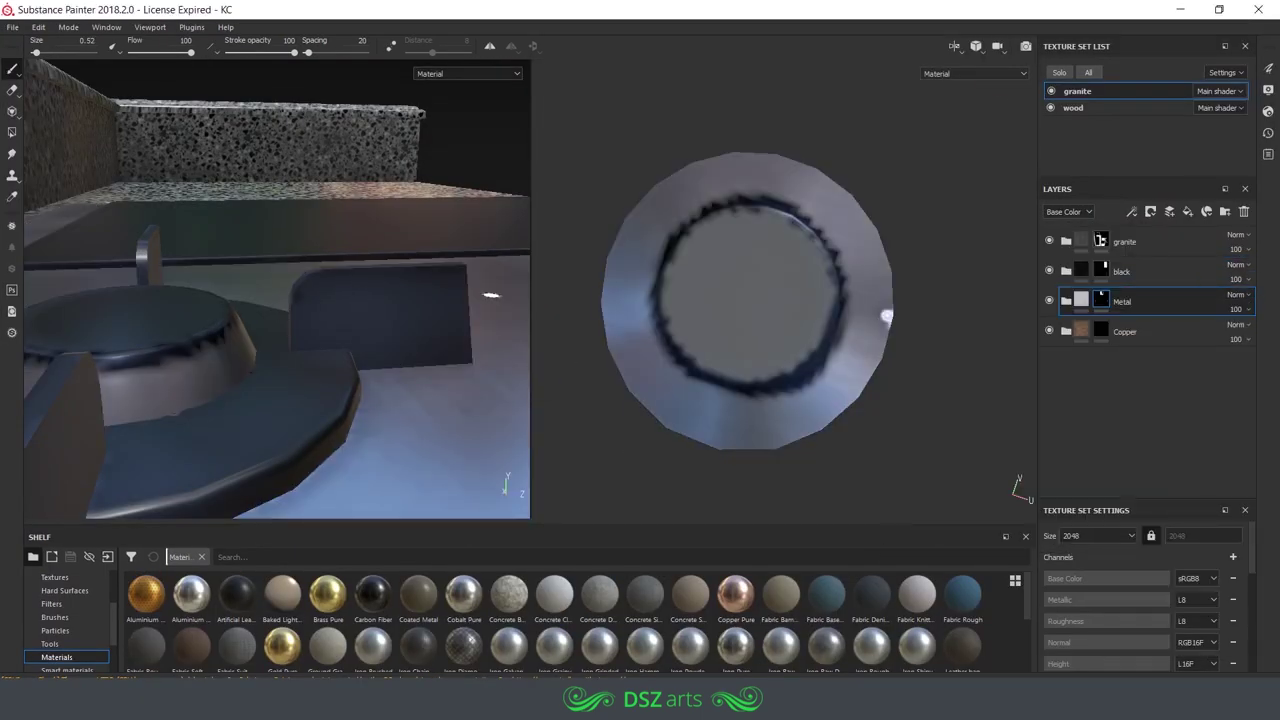
mouse_move(491, 295)
alt+mouse_down()
mouse_move(294, 337)
mouse_move(593, 275)
mouse_move(579, 313)
mouse_move(660, 280)
alt+mouse_up()
key(F2)
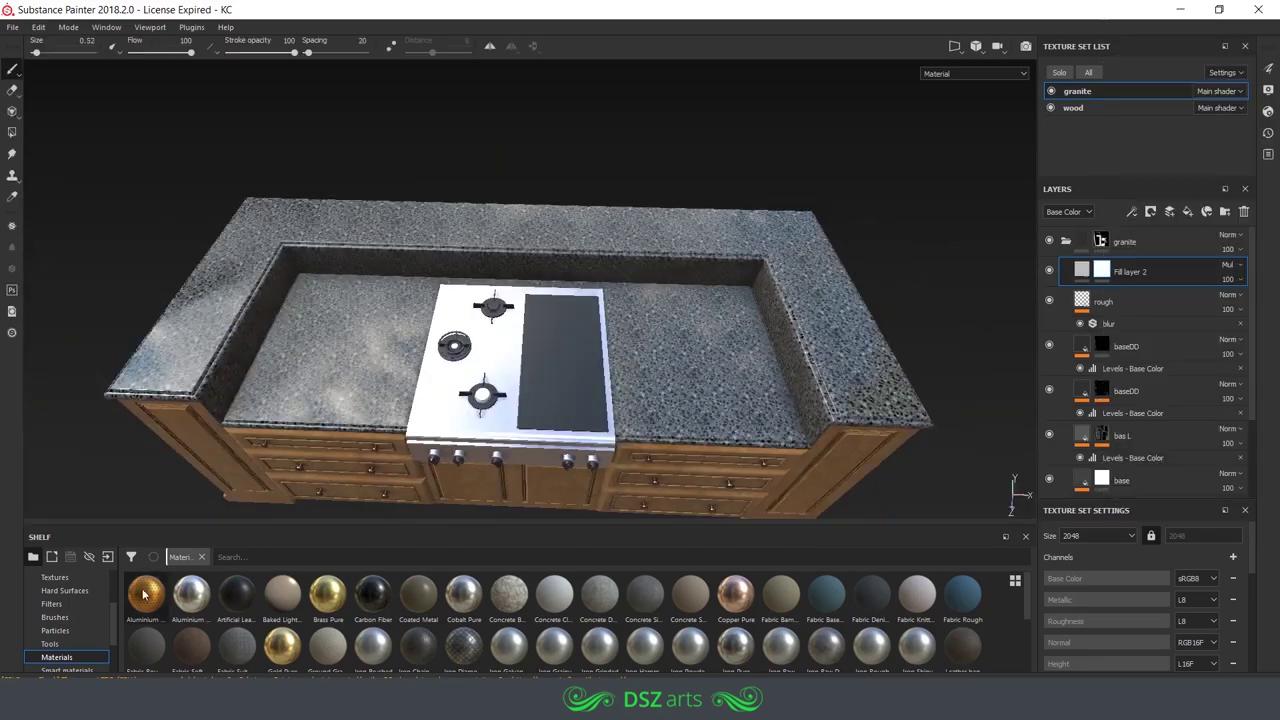
- Turn on Fill layer 2 over the granite and switch to the wood texture set
scroll(89, 625, down, 2)
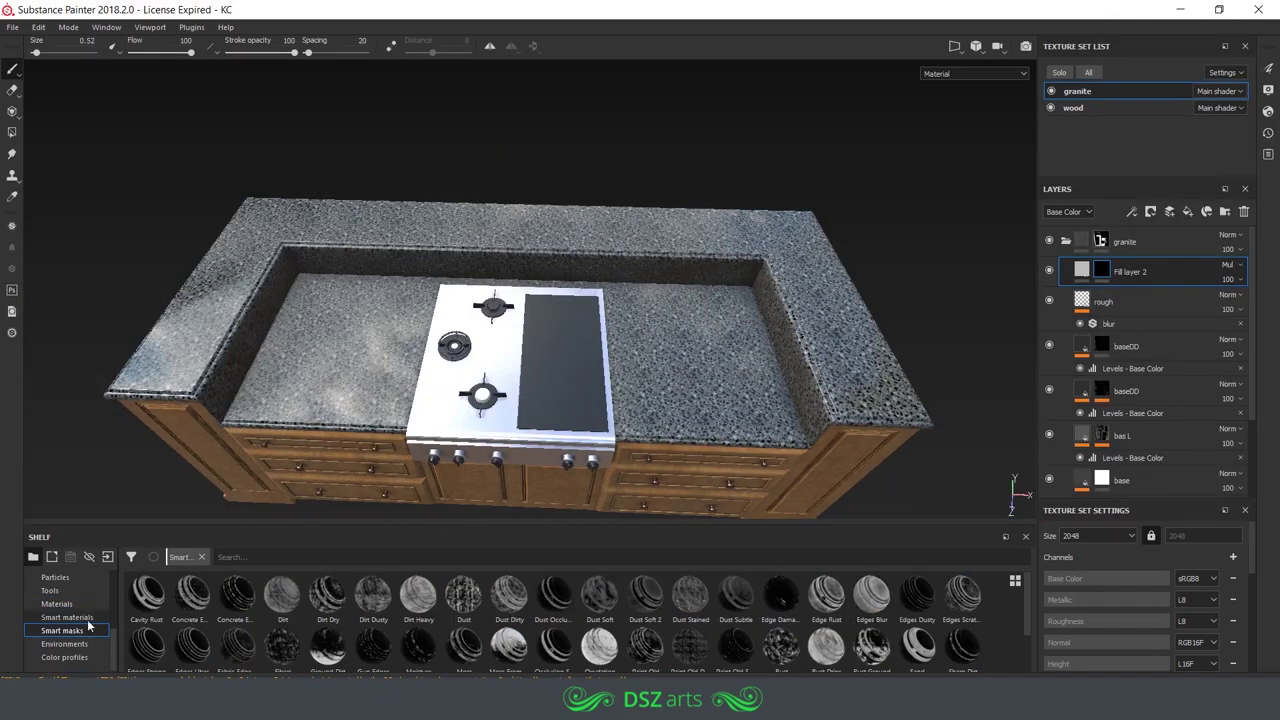
click(1049, 272)
mouse_move(700, 360)
alt+mouse_down()
mouse_move(625, 365)
mouse_move(560, 330)
alt+mouse_up()
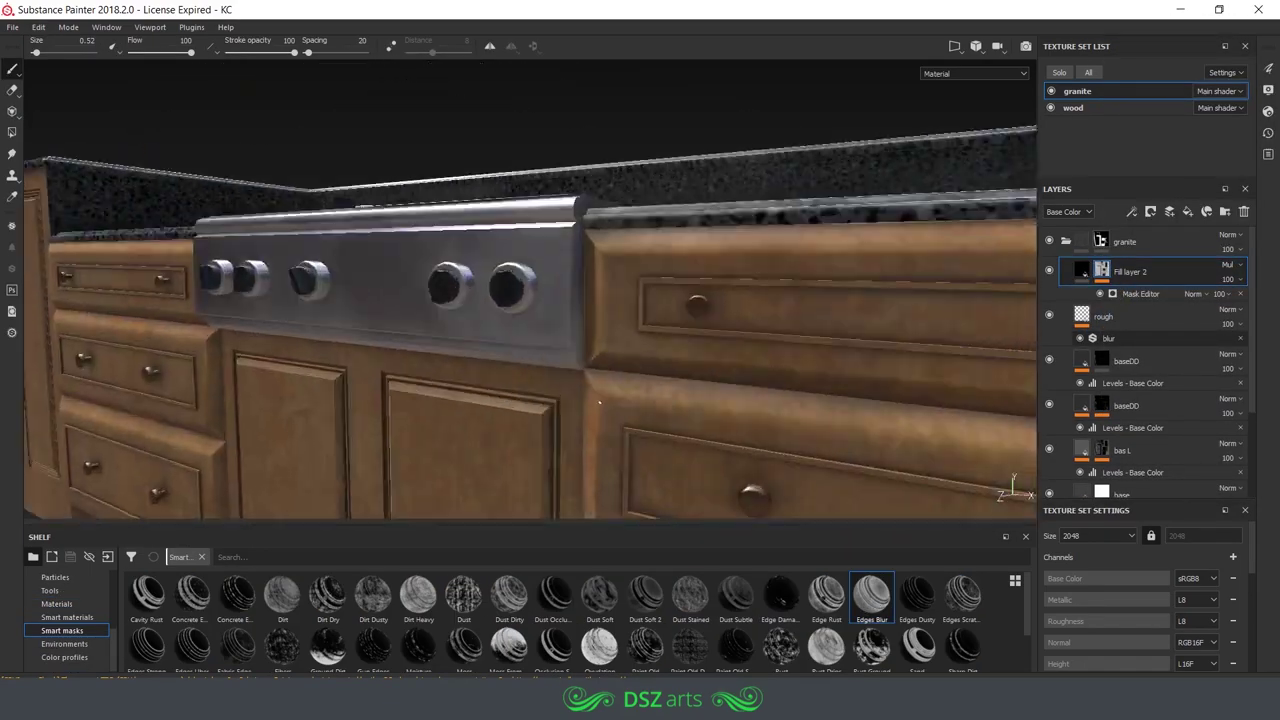
click(1072, 107)
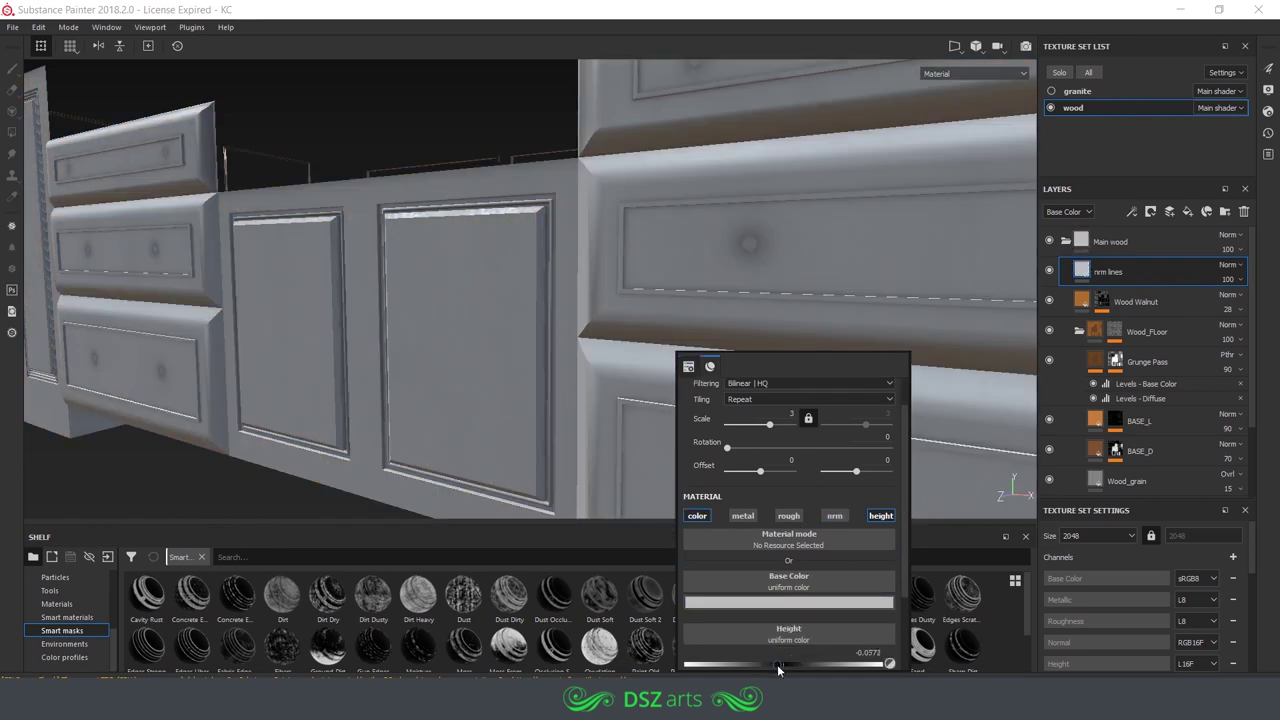
- Darken the nrm lines layer's colour and give it a black mask
click(1049, 271)
drag(981, 481, 981, 530)
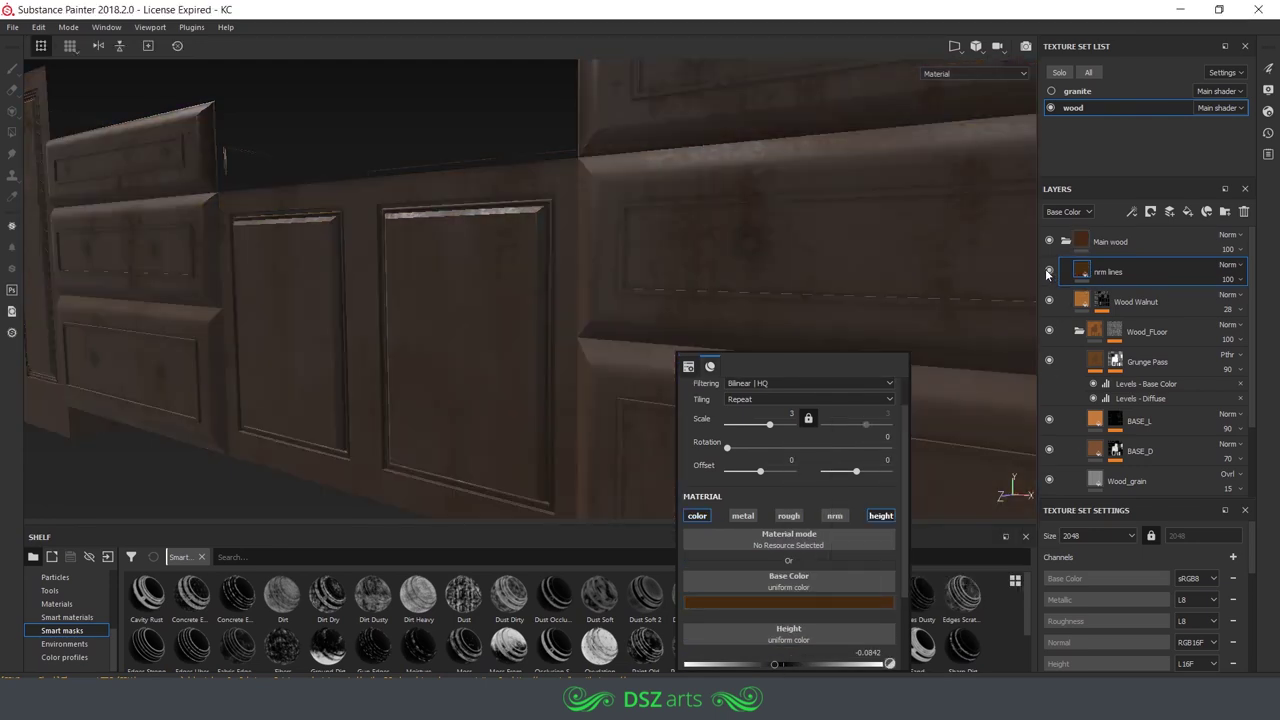
click(1049, 269)
right_click(1128, 271)
click(1150, 12)
- Inspect the cabinet doors and drawers, then list the Alphas in the shelf
alt+drag(546, 346, 640, 320)
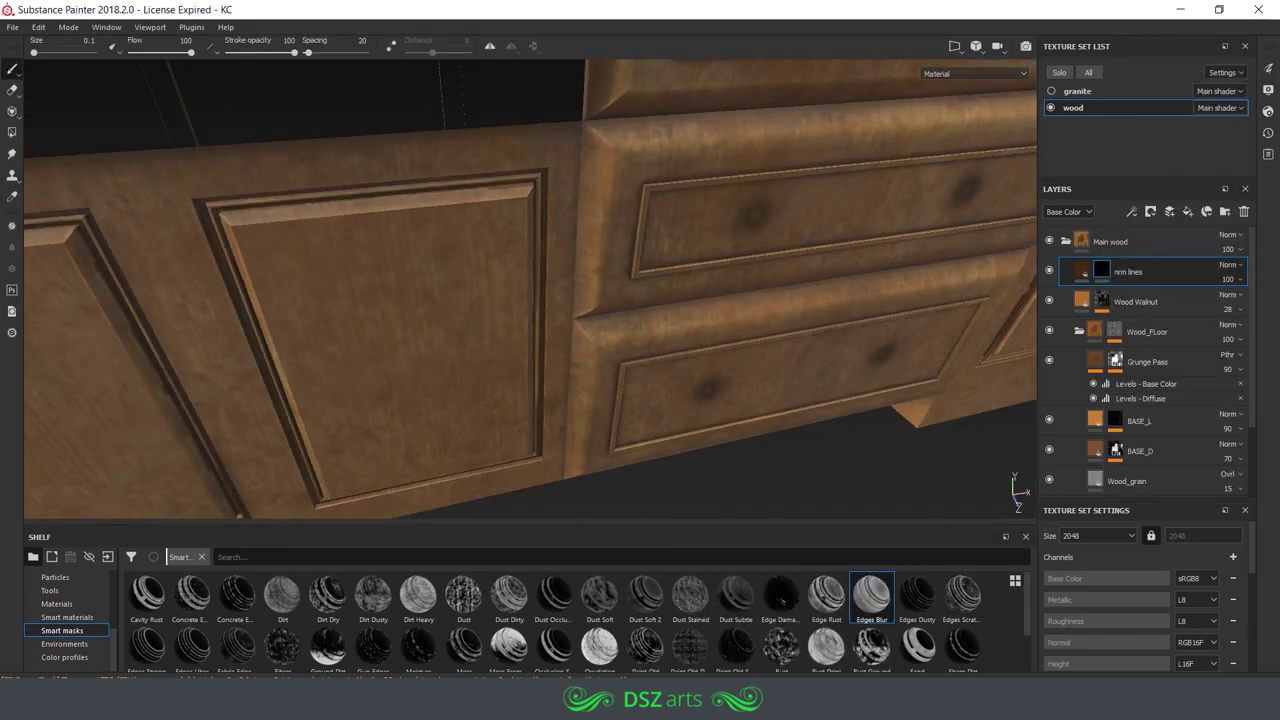
alt+drag(562, 478, 603, 308)
scroll(603, 308, up, 3)
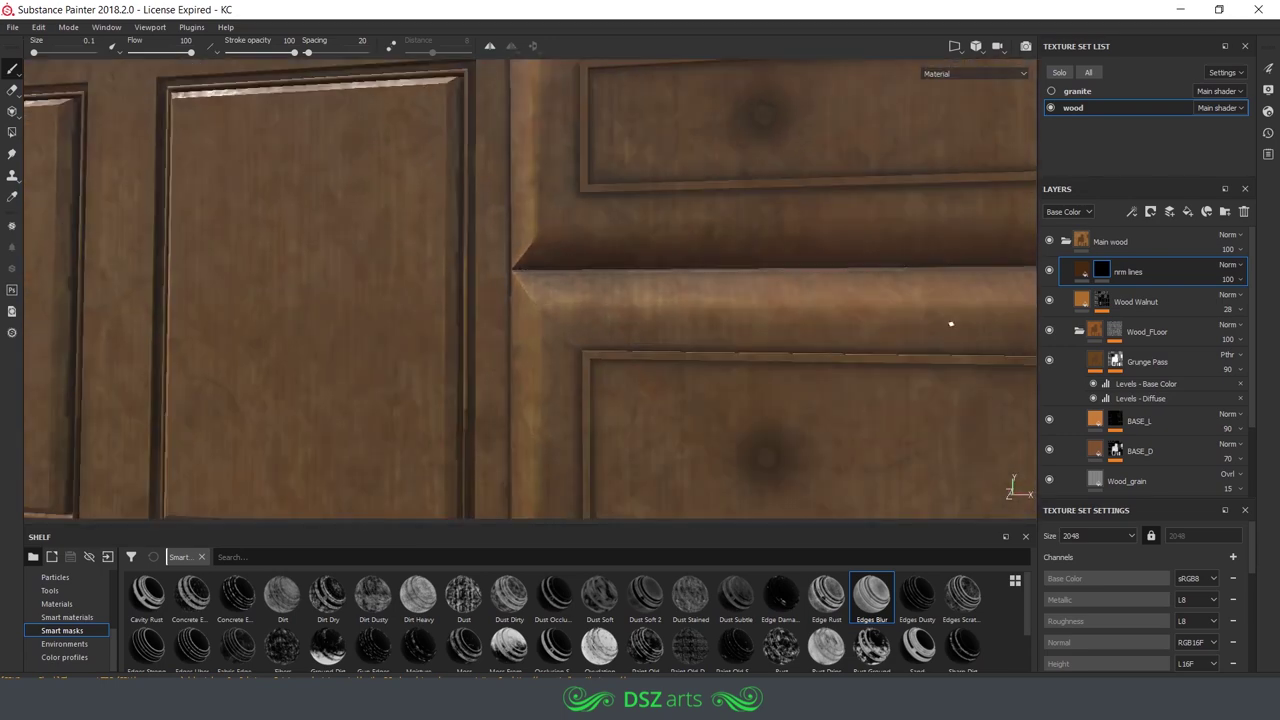
mouse_move(950, 323)
alt+mouse_down()
mouse_move(963, 309)
mouse_move(706, 331)
mouse_move(600, 160)
alt+mouse_up()
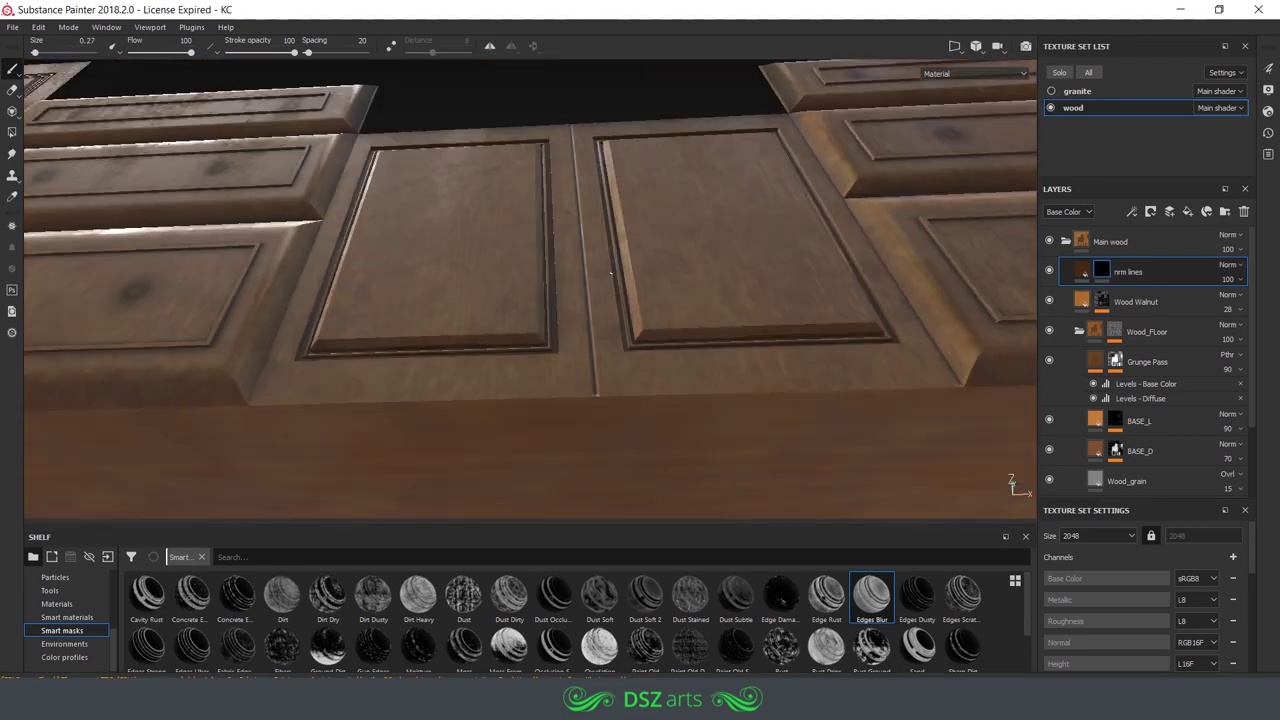
mouse_move(611, 273)
alt+mouse_down()
mouse_move(632, 309)
mouse_move(420, 293)
alt+mouse_up()
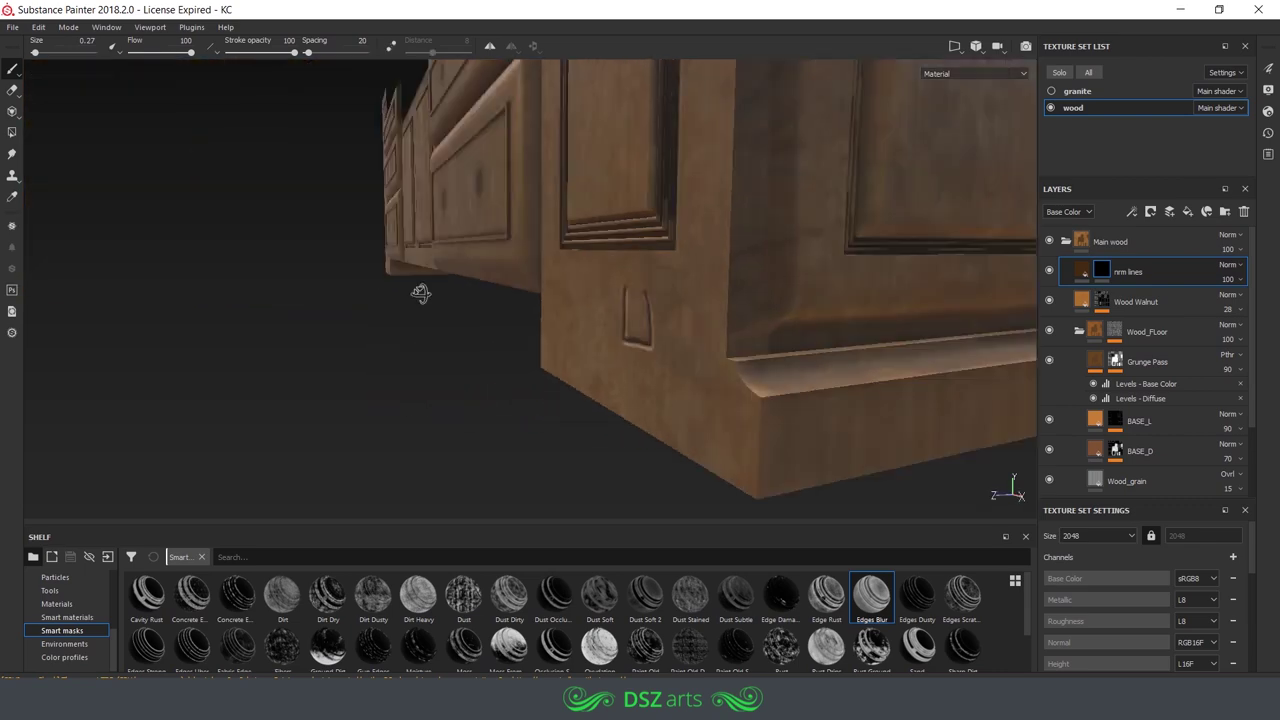
scroll(100, 617, up, 2)
scroll(108, 609, up, 2)
click(90, 604)
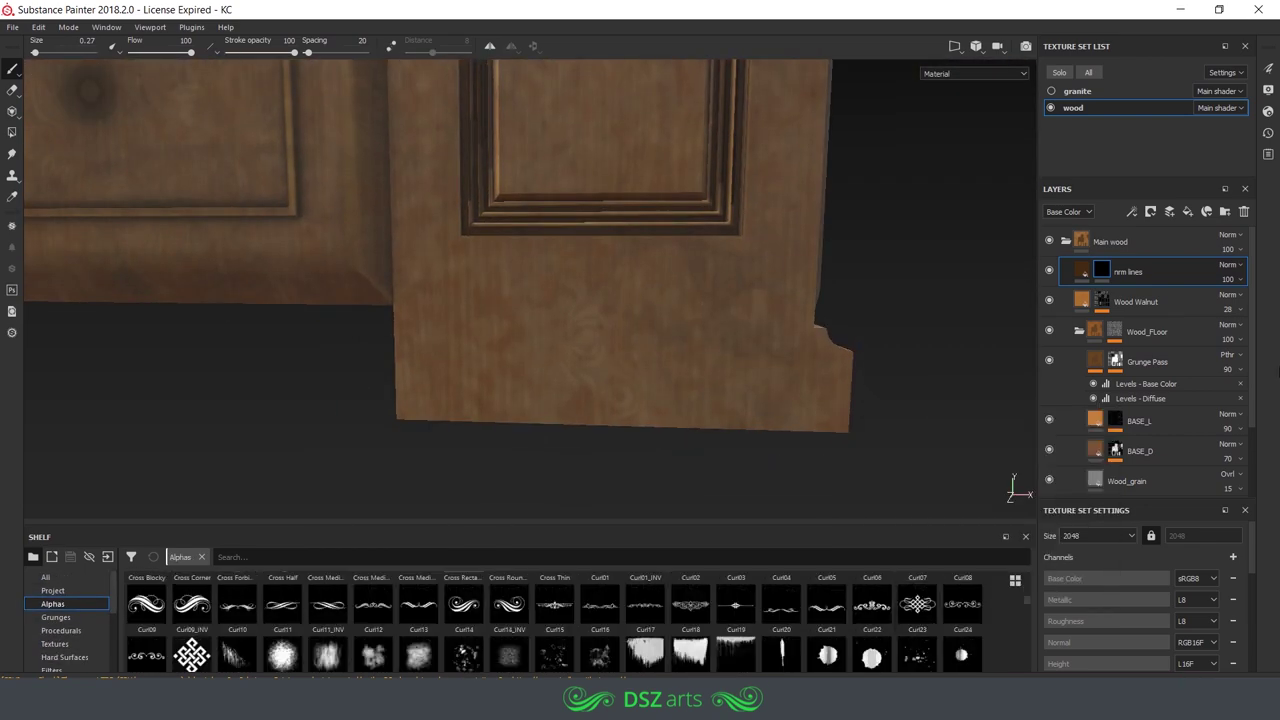
- Choose the scrolled ornament alpha and look along the drawer fronts
click(372, 605)
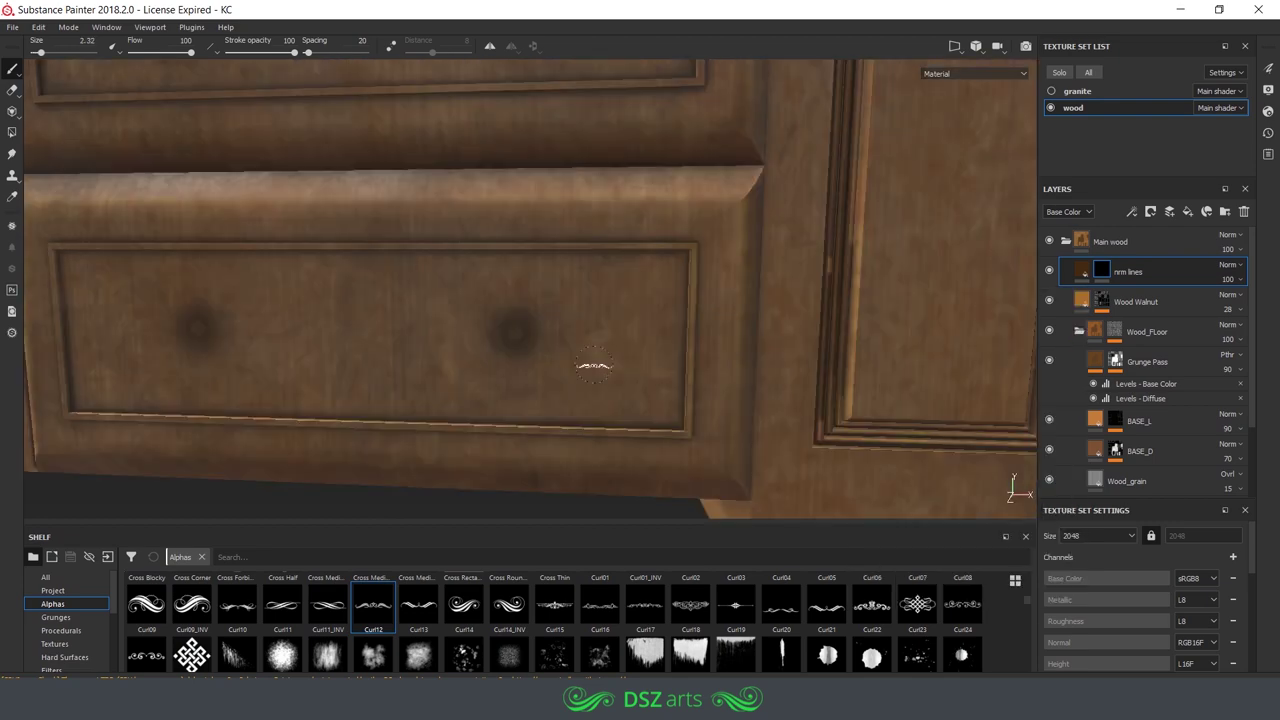
alt+drag(593, 366, 457, 251)
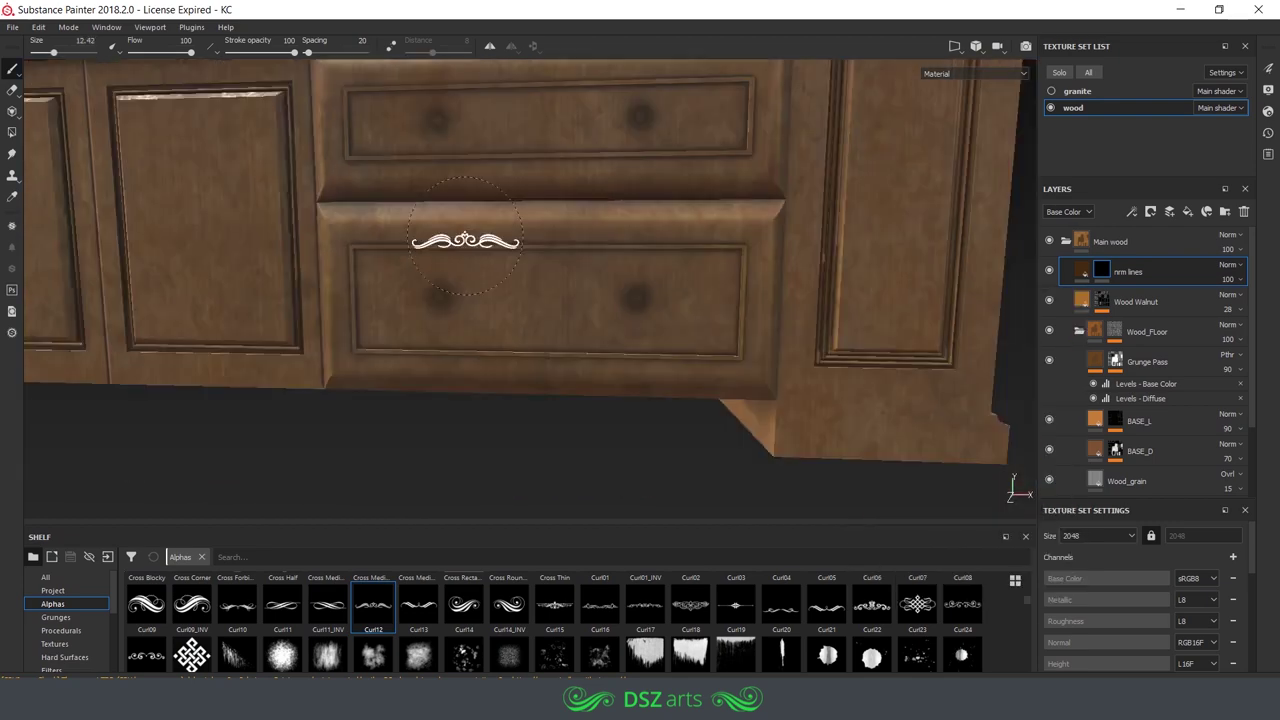
scroll(583, 249, down, 5)
scroll(686, 306, up, 3)
scroll(617, 204, up, 3)
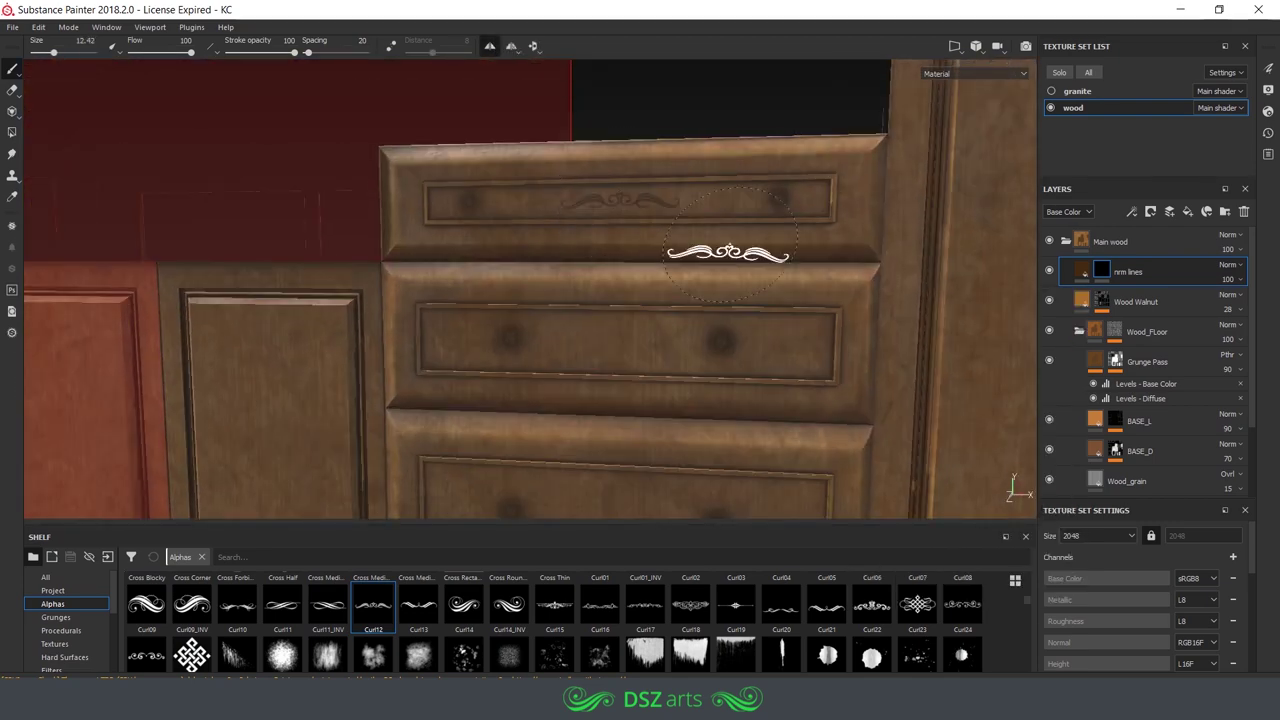
alt+drag(728, 253, 600, 260)
scroll(600, 260, down, 3)
scroll(600, 260, up, 4)
- Load the Scratches Scatter alpha into the brush's alpha slot
click(381, 613)
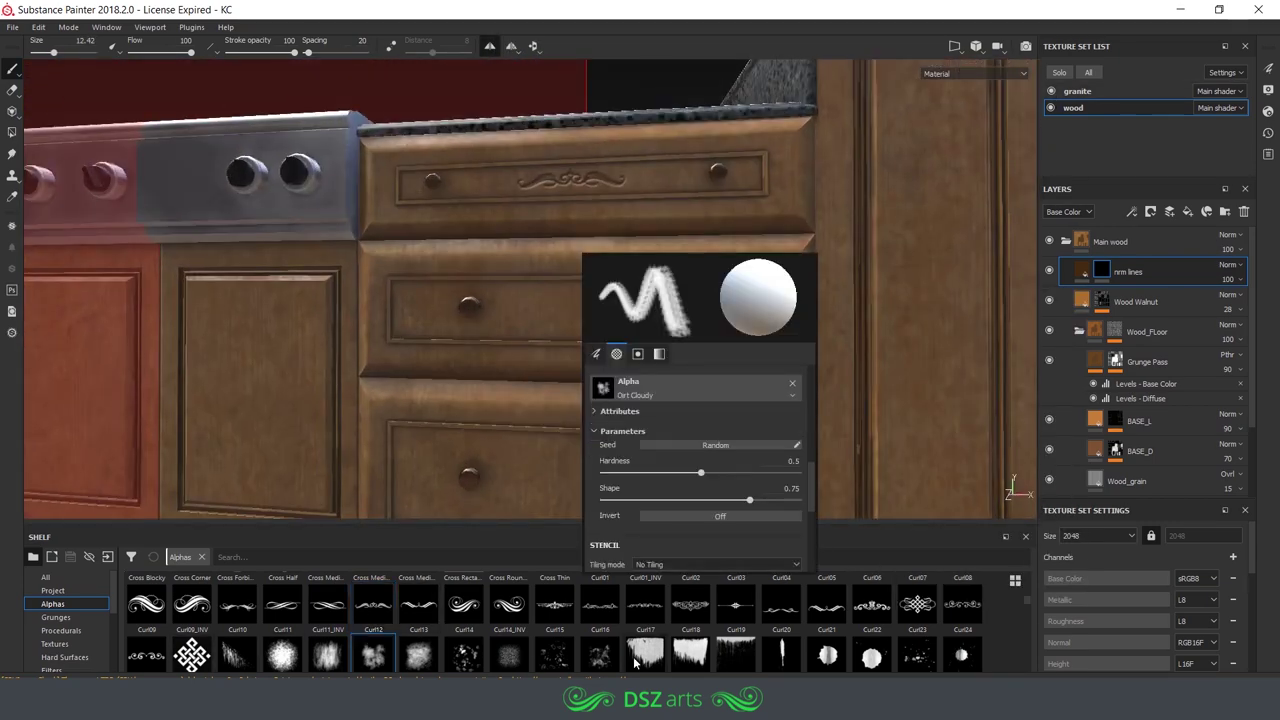
scroll(635, 662, down, 3)
scroll(635, 662, down, 3)
scroll(635, 662, down, 3)
scroll(900, 640, down, 2)
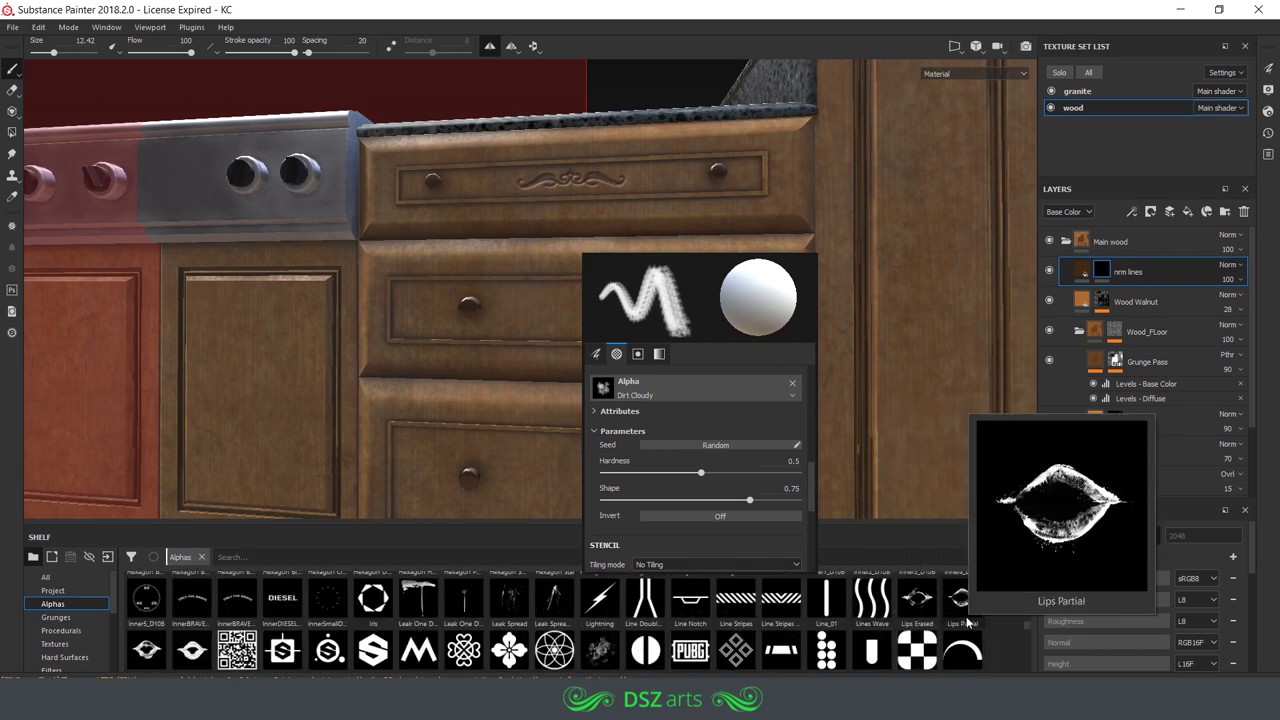
scroll(800, 605, down, 5)
scroll(483, 622, down, 3)
scroll(483, 622, down, 3)
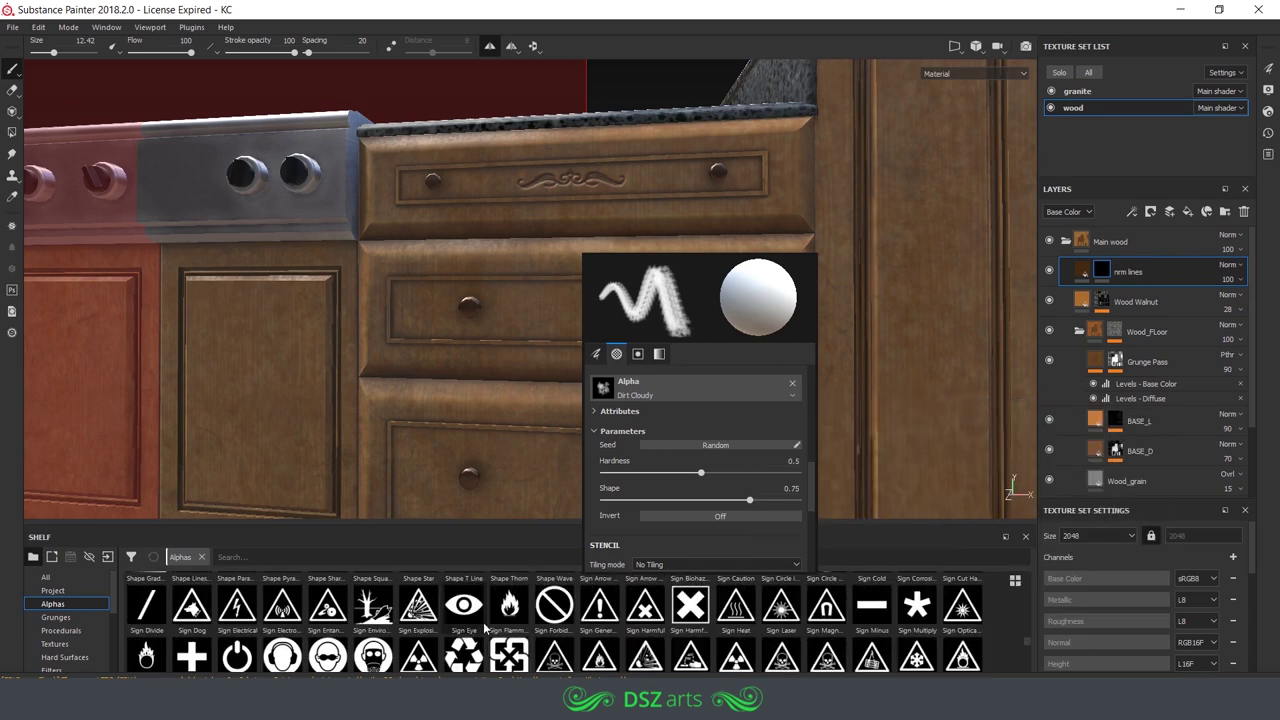
scroll(483, 622, up, 2)
mouse_move(328, 600)
mouse_down()
mouse_move(388, 572)
mouse_move(330, 600)
mouse_up()
mouse_move(580, 432)
alt+mouse_down()
mouse_move(746, 486)
mouse_move(749, 371)
mouse_move(607, 392)
mouse_move(729, 371)
mouse_move(459, 232)
mouse_move(307, 215)
alt+mouse_up()
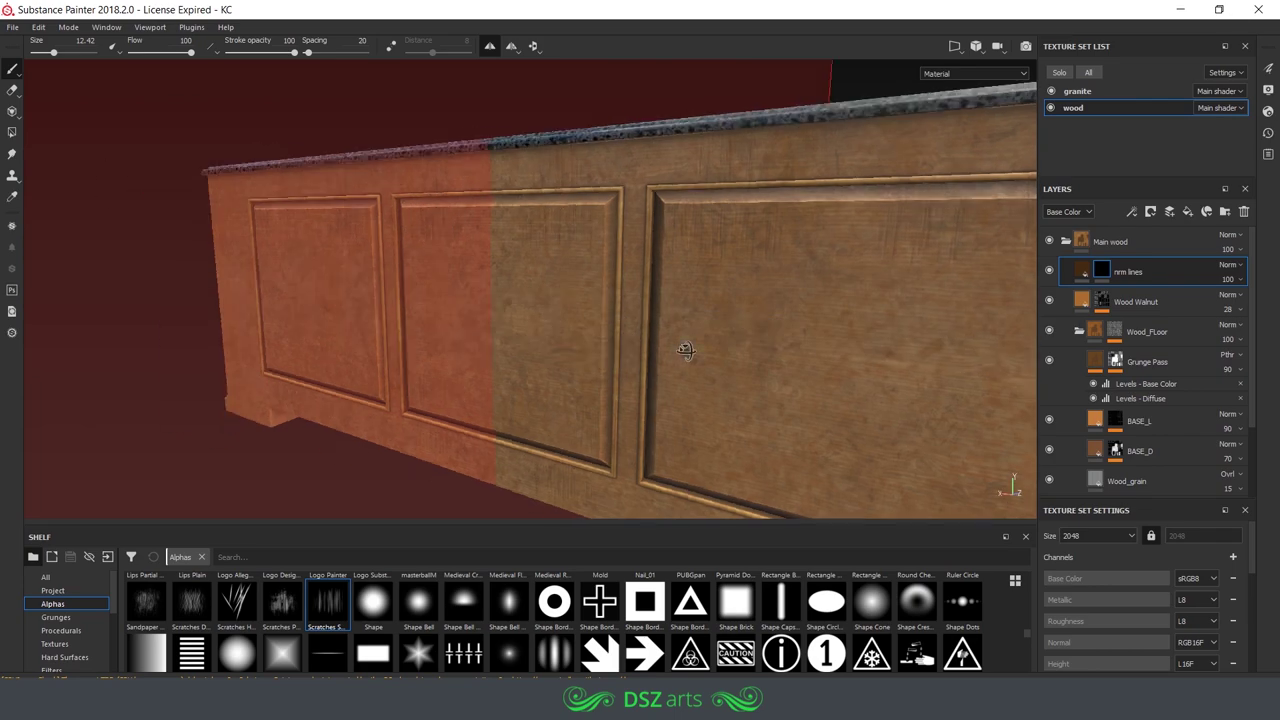
- Load the round Shape alpha and enlarge the brush to 0.52 on a cabinet door
mouse_move(685, 350)
alt+mouse_down()
mouse_move(260, 360)
mouse_move(380, 420)
mouse_move(381, 500)
alt+mouse_up()
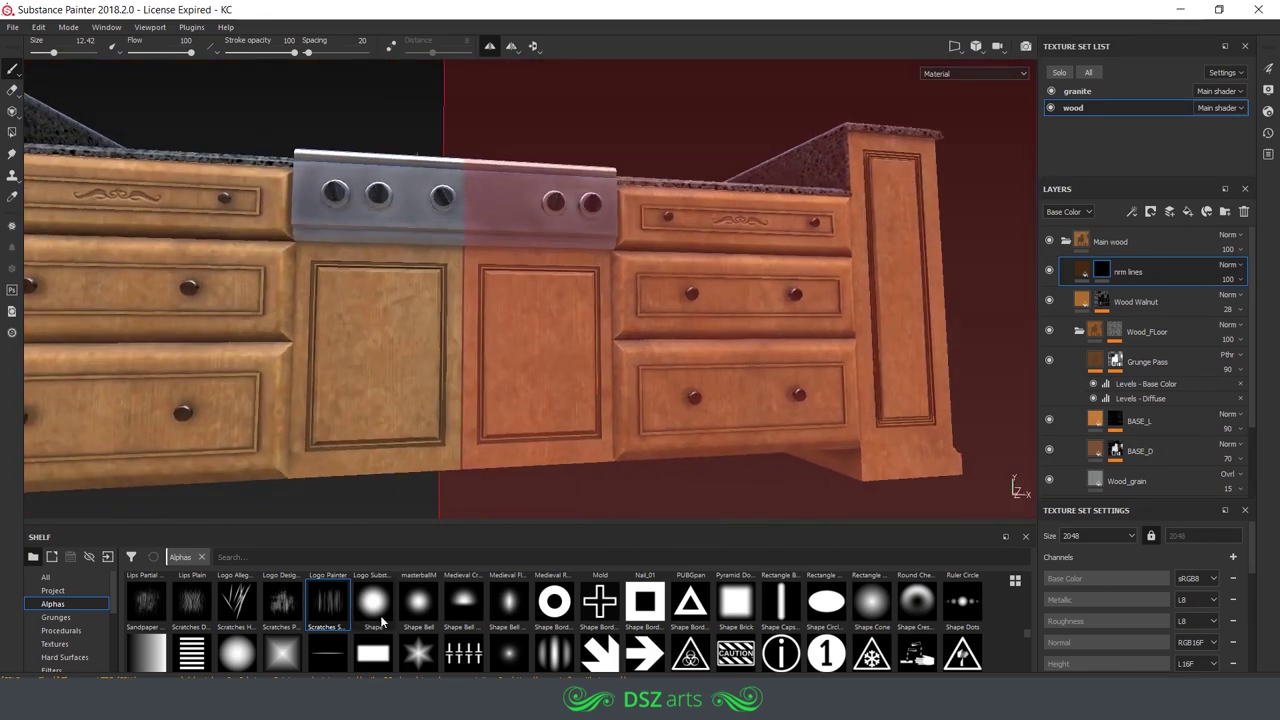
click(381, 622)
scroll(640, 377, up, 10)
alt+drag(640, 377, 660, 360)
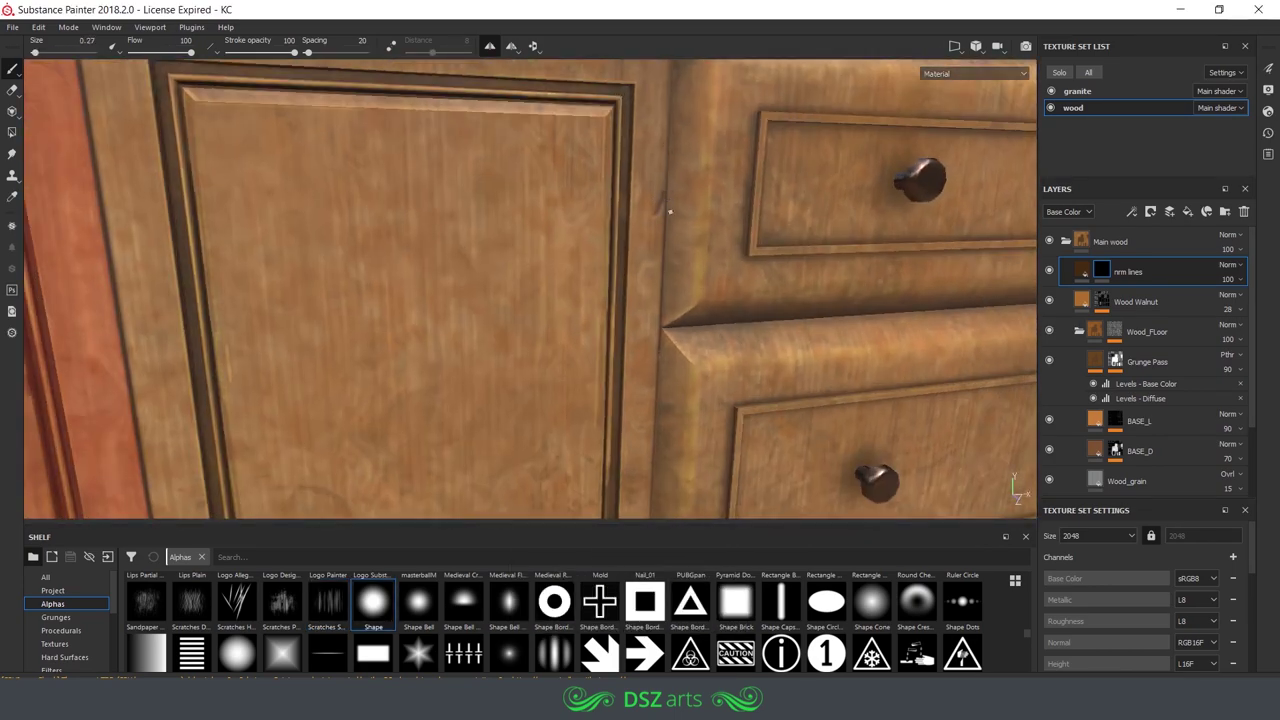
scroll(646, 122, down, 3)
mouse_move(647, 508)
alt+mouse_down()
mouse_move(562, 394)
mouse_move(509, 414)
mouse_move(514, 283)
mouse_move(673, 321)
mouse_move(690, 340)
mouse_move(680, 286)
mouse_move(560, 300)
alt+mouse_up()
alt+right_drag(560, 300, 445, 297)
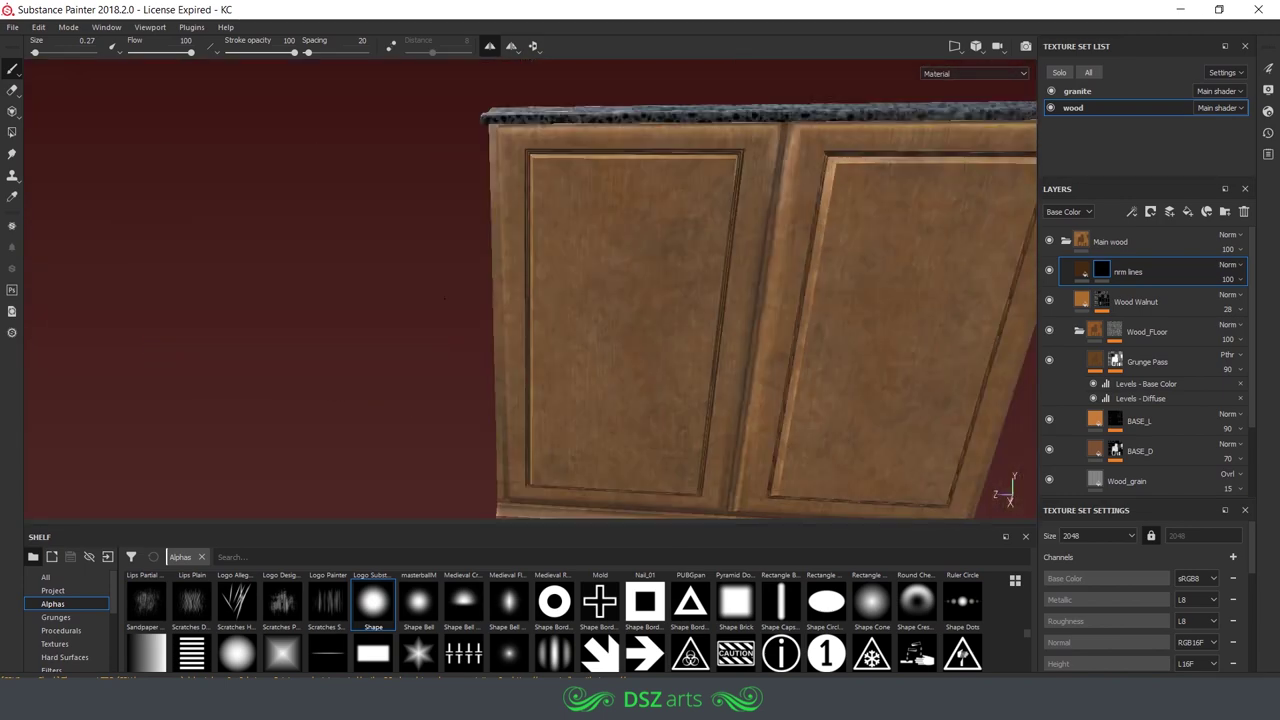
alt+drag(445, 297, 697, 100)
right_click(697, 100)
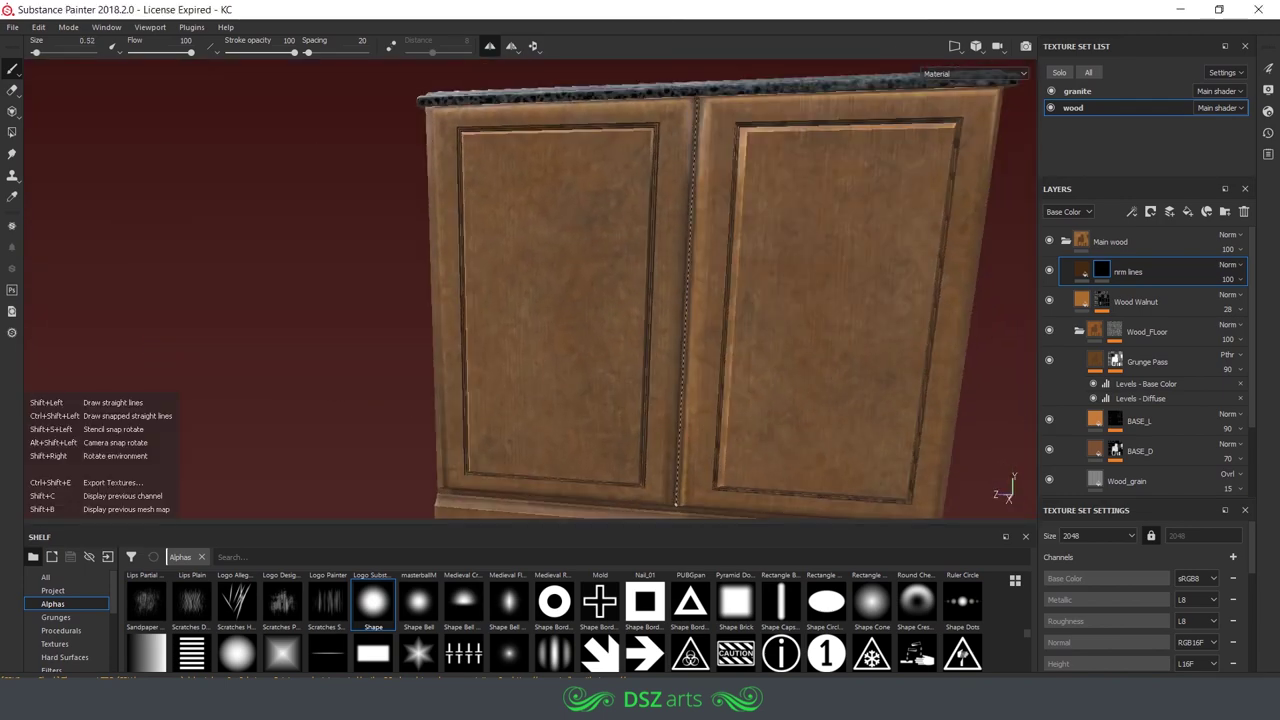
- Enlarge the brush to size 4.51 at a low corner of the cabinet
mouse_move(676, 505)
alt+mouse_down()
mouse_move(590, 212)
mouse_move(700, 320)
alt+mouse_up()
alt+right_drag(700, 320, 801, 417)
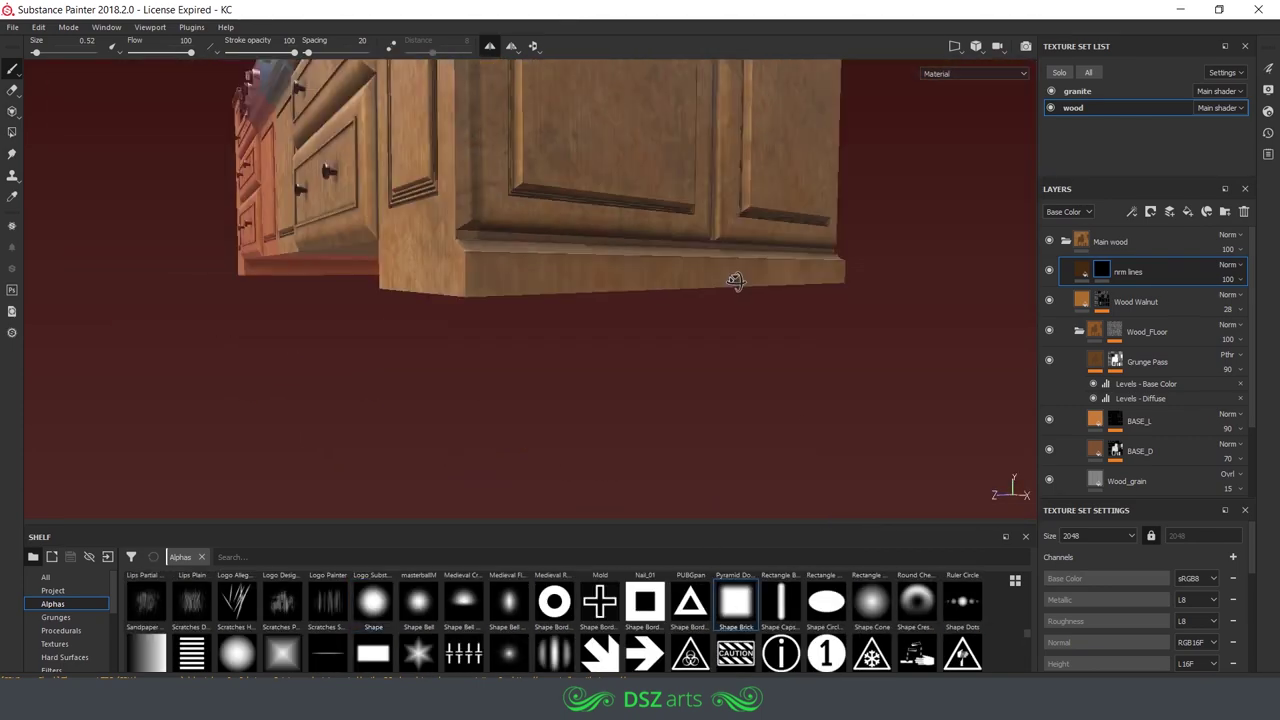
alt+drag(737, 280, 583, 357)
right_click(610, 200)
mouse_move(610, 200)
alt+mouse_down()
mouse_move(755, 245)
mouse_move(1000, 560)
alt+mouse_up()
- Load a right-triangle alpha onto the brush and frame the drawer fronts
drag(1027, 625, 1026, 652)
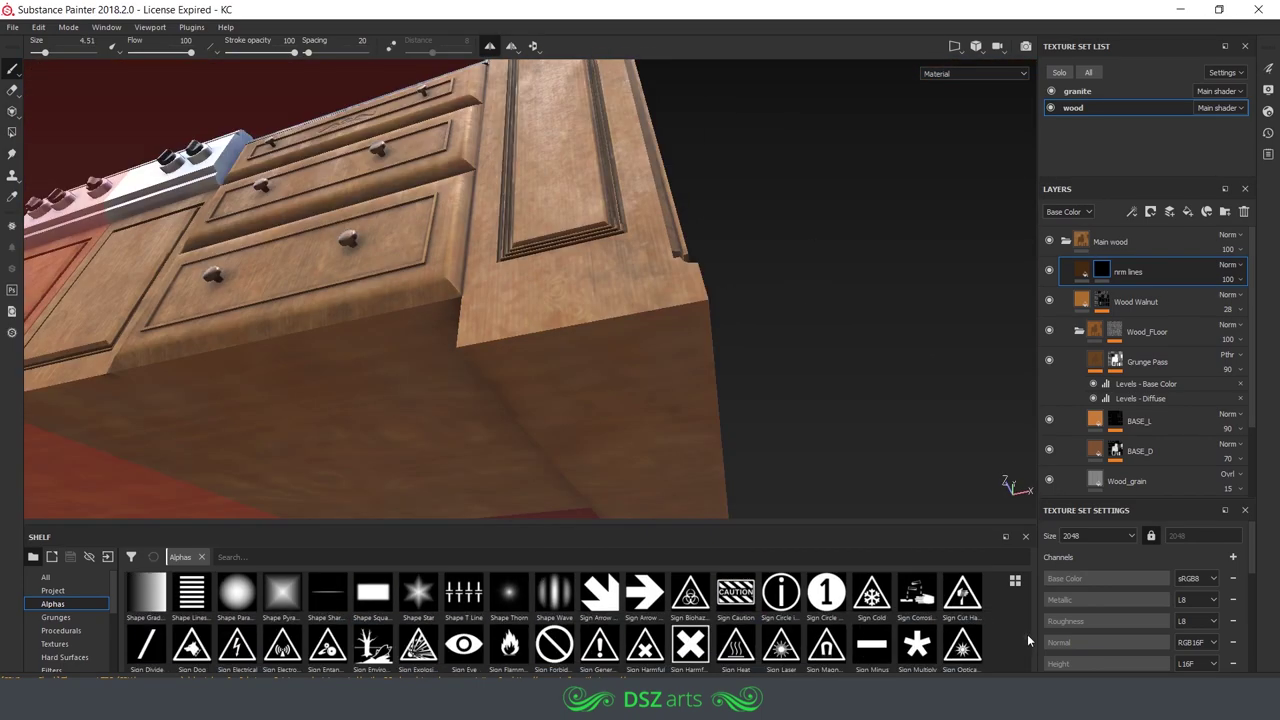
scroll(618, 614, down, 2)
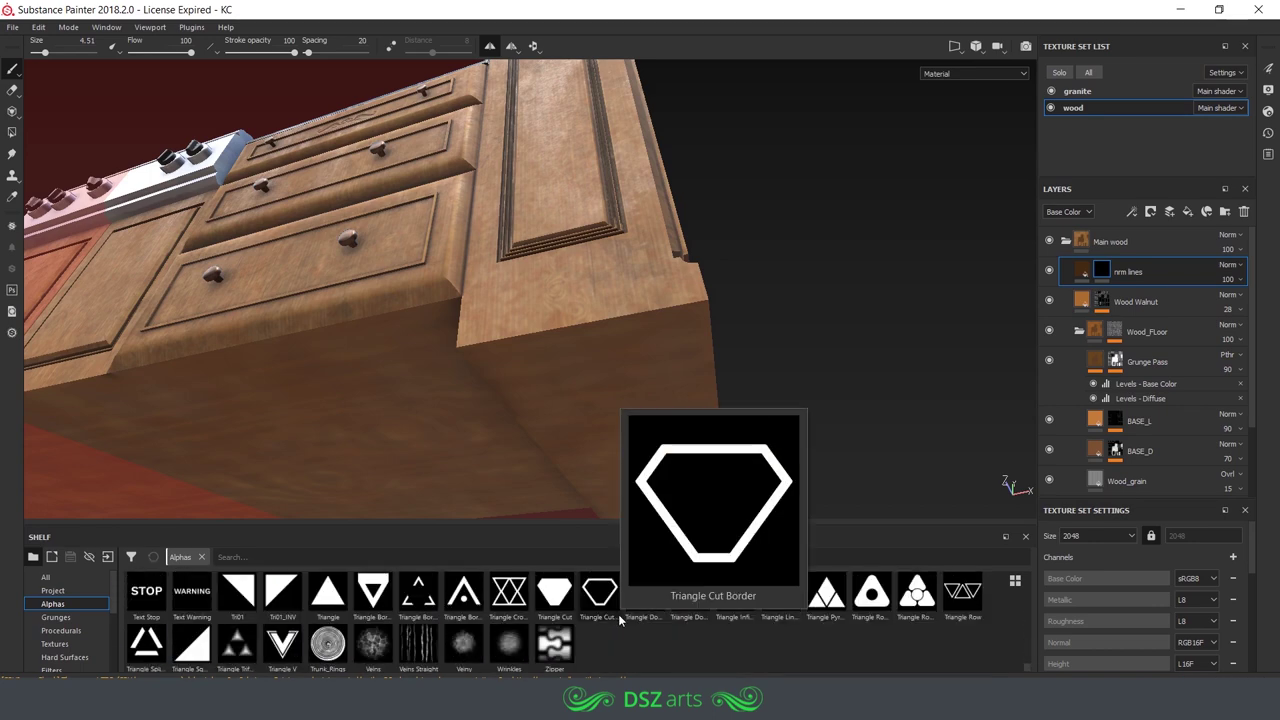
click(191, 643)
alt+drag(600, 400, 679, 272)
scroll(679, 272, up, 5)
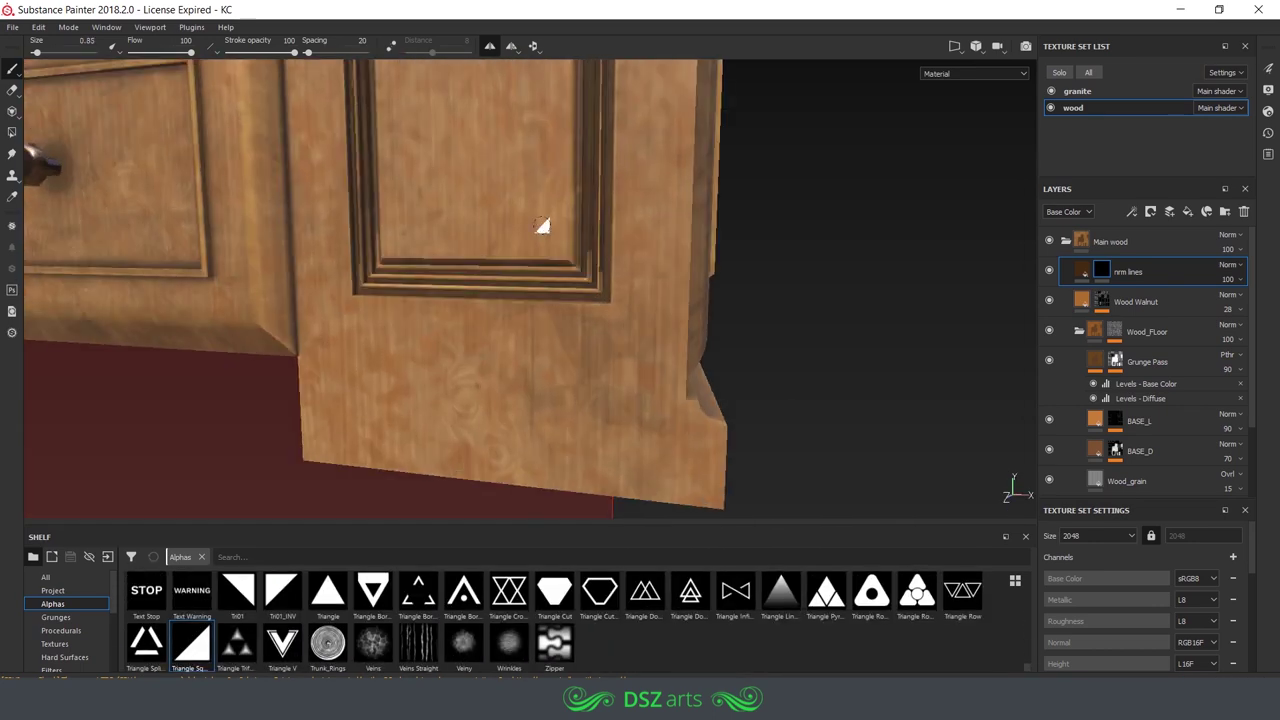
alt+drag(545, 235, 735, 261)
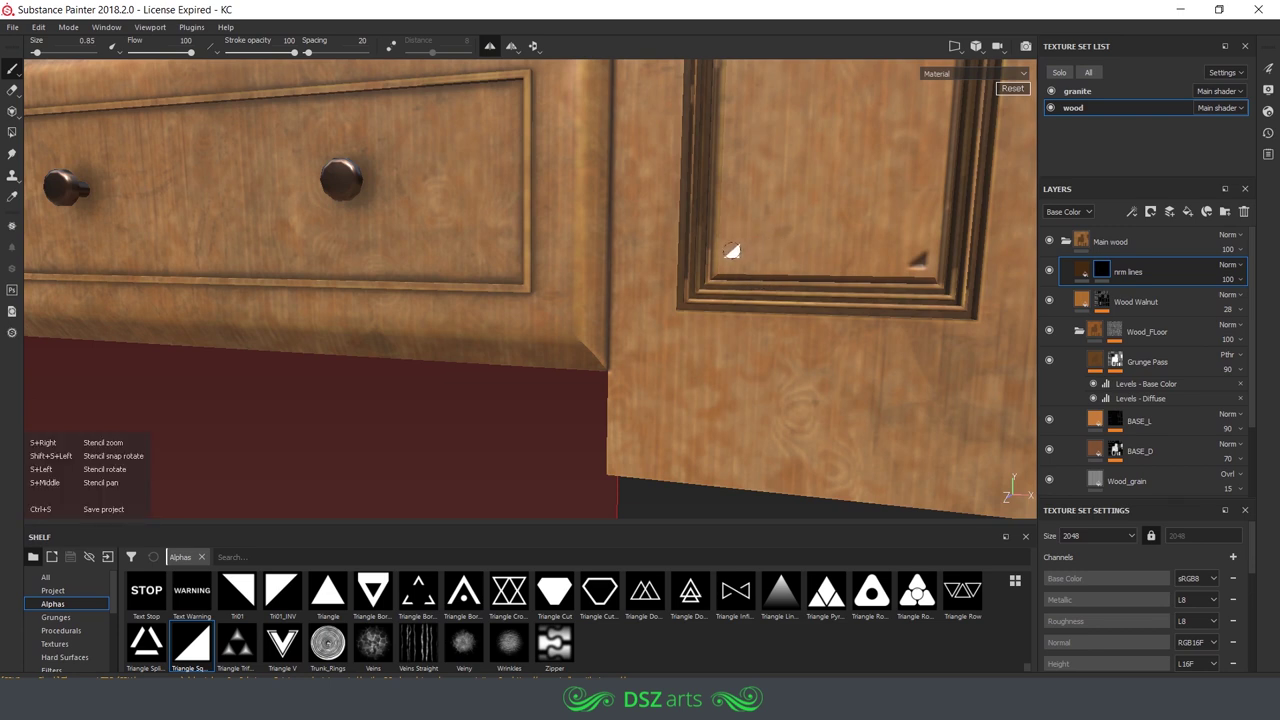
- Reduce the brush size to 0.85 and check the Angle setting in the brush properties
right_click(733, 262)
scroll(870, 450, down, 2)
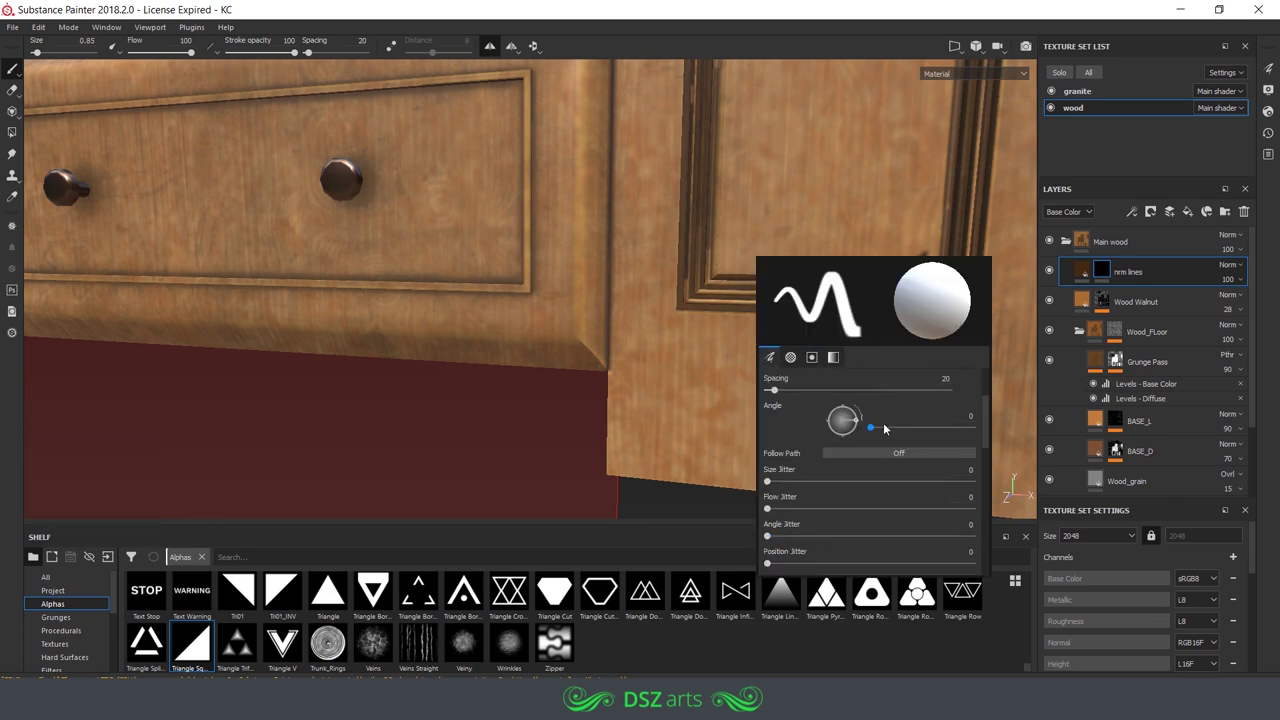
alt+drag(837, 331, 651, 351)
right_click(615, 242)
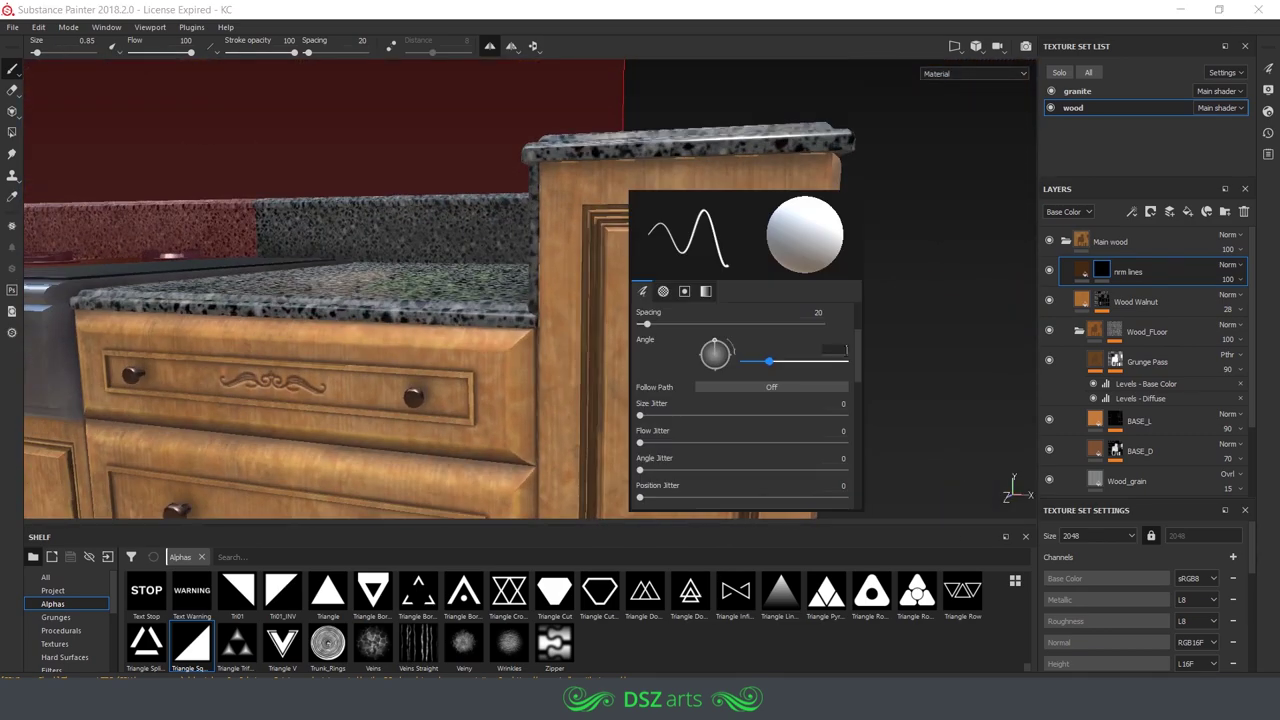
scroll(615, 242, up, 5)
right_click(615, 242)
mouse_move(905, 312)
alt+mouse_down()
mouse_move(814, 323)
mouse_move(640, 258)
alt+mouse_up()
scroll(814, 323, down, 3)
scroll(640, 258, up, 5)
scroll(640, 258, down, 3)
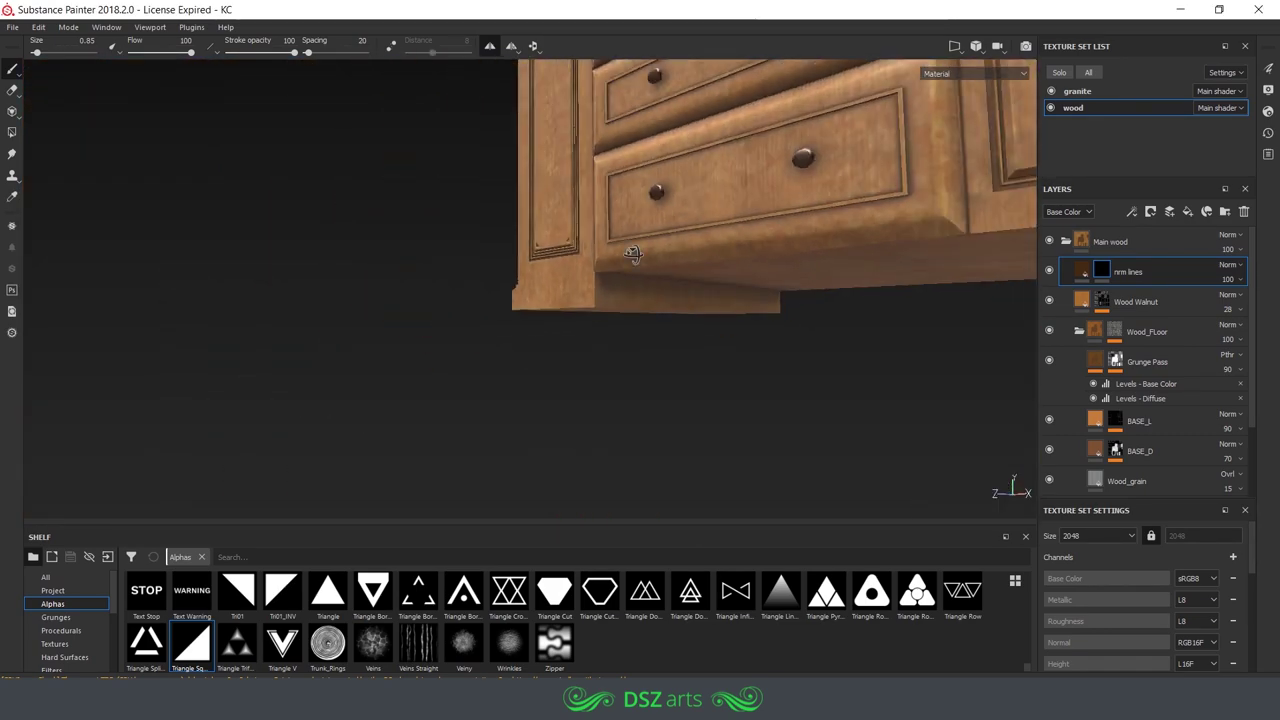
scroll(660, 255, up, 1)
right_click(673, 252)
scroll(600, 620, down, 2)
scroll(601, 625, down, 2)
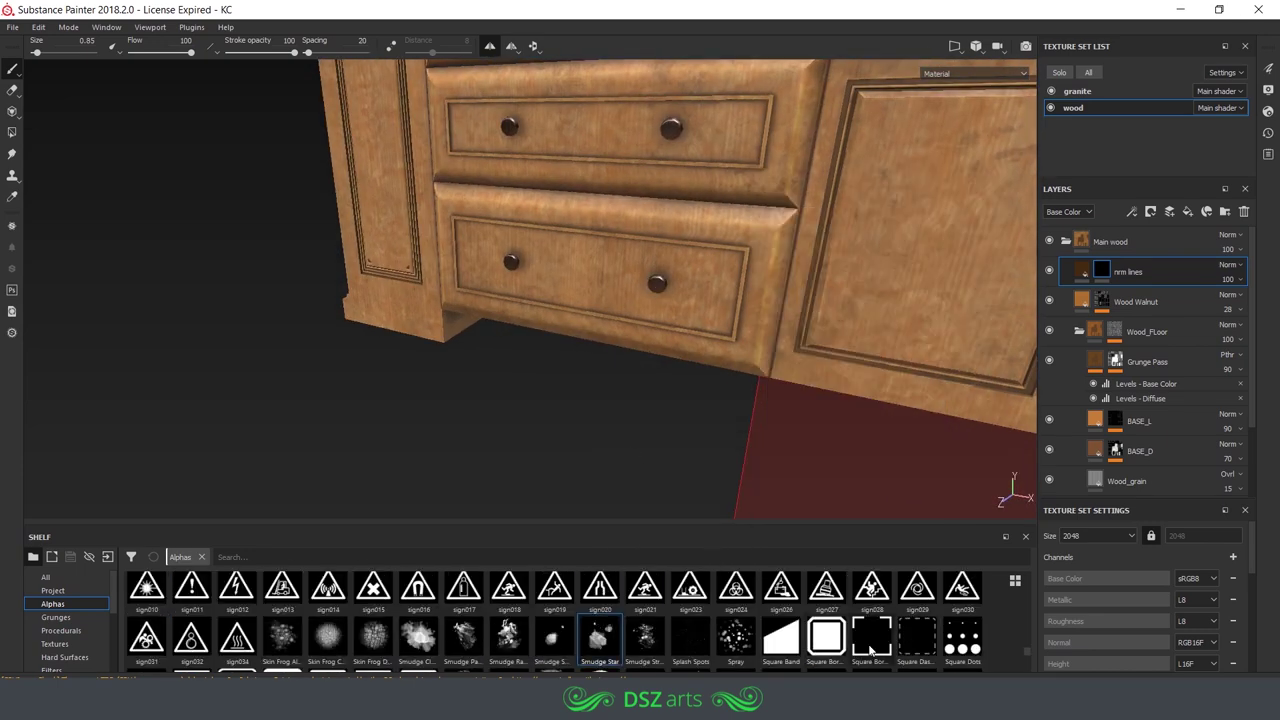
scroll(870, 648, up, 3)
- Enlarge the brush to size 2.32 and frame the cabinet door panels
key(])
mouse_move(600, 266)
alt+mouse_down()
mouse_move(566, 194)
mouse_move(380, 363)
alt+mouse_up()
scroll(533, 339, up, 5)
alt+middle_drag(533, 339, 766, 351)
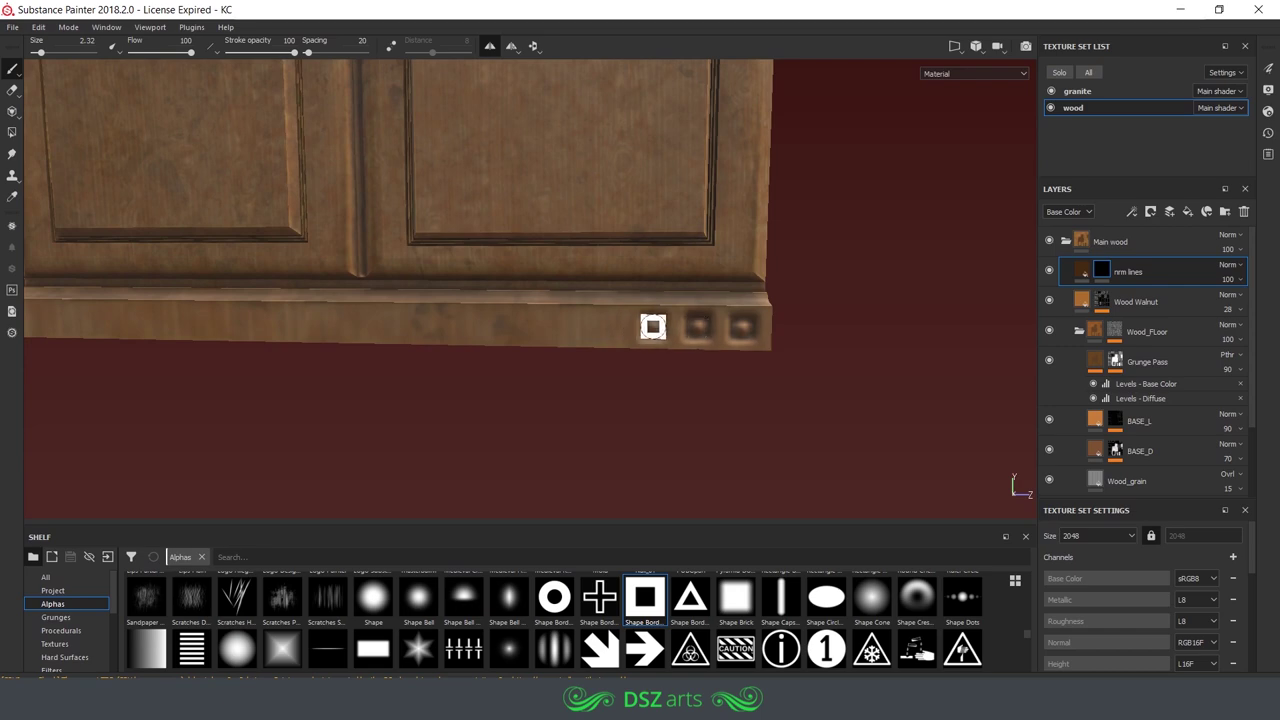
scroll(653, 327, down, 5)
scroll(660, 366, up, 5)
- Raise stamp spacing through 103 and 211 to 234, then stamp square marks along the baseboard
right_click(792, 450)
alt+drag(543, 331, 361, 332)
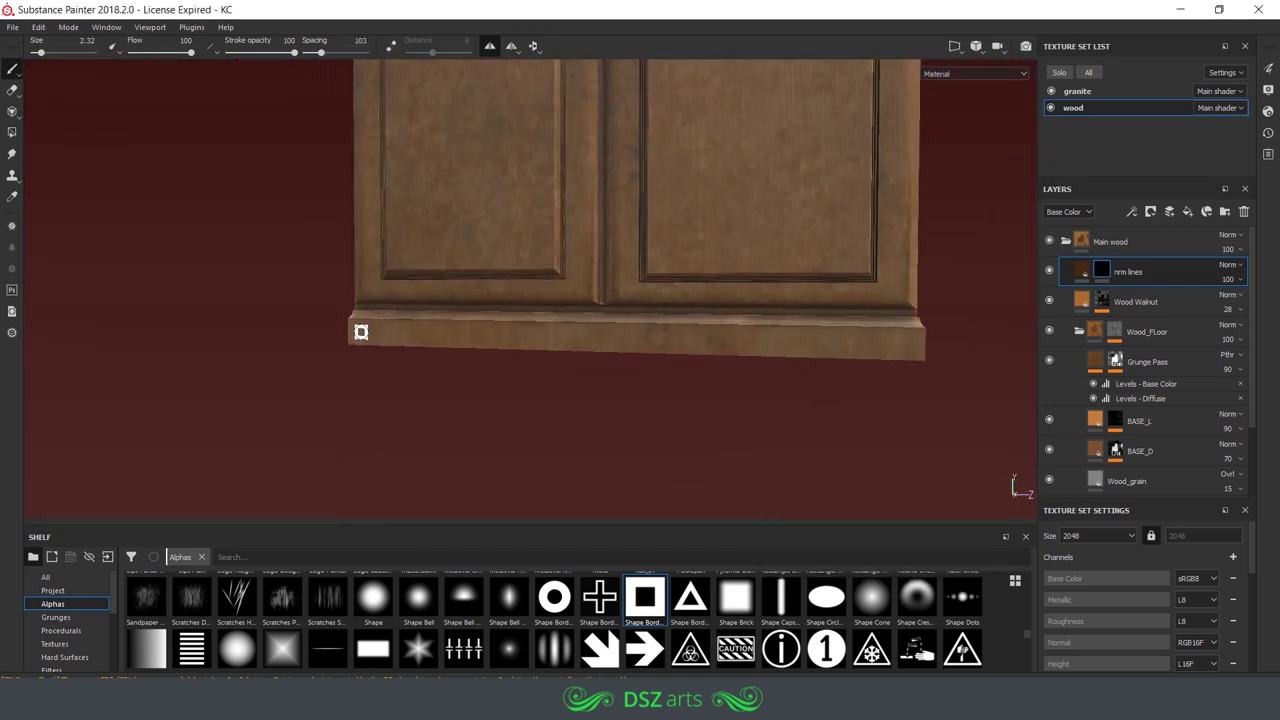
right_click(932, 403)
drag(909, 449, 960, 449)
alt+drag(831, 351, 703, 351)
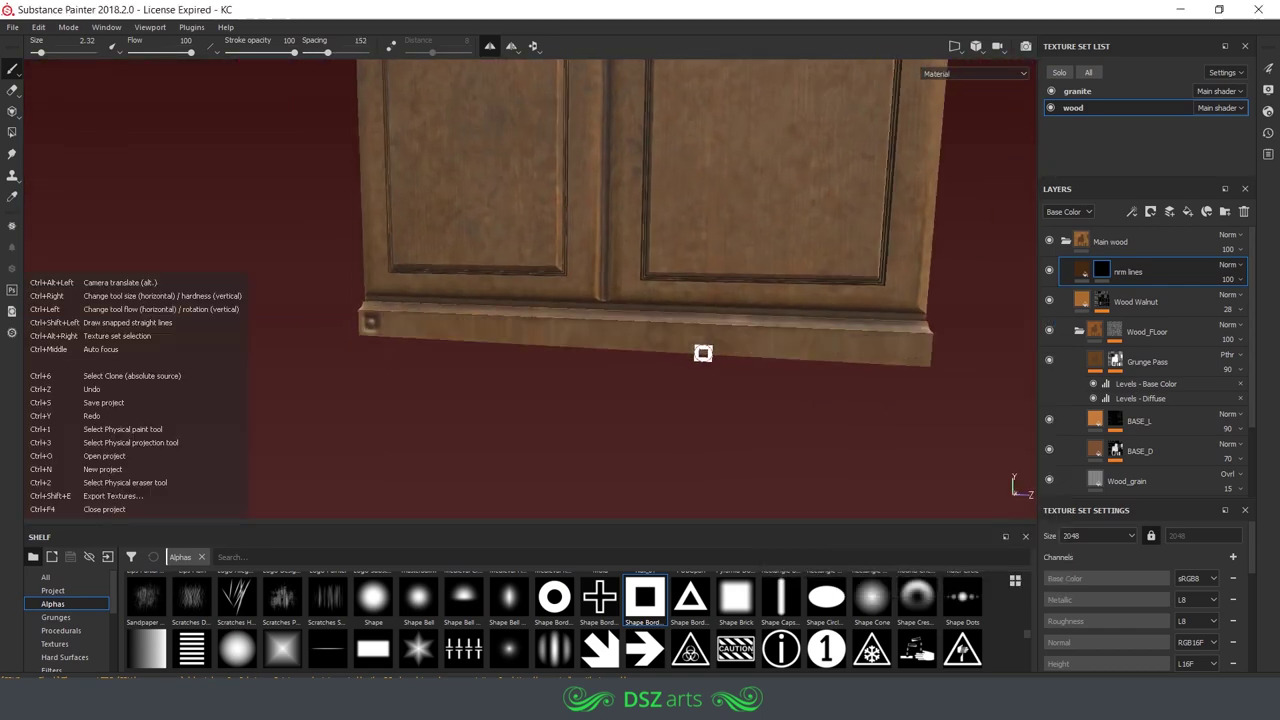
alt+drag(873, 357, 360, 371)
right_click(700, 300)
drag(760, 448, 786, 448)
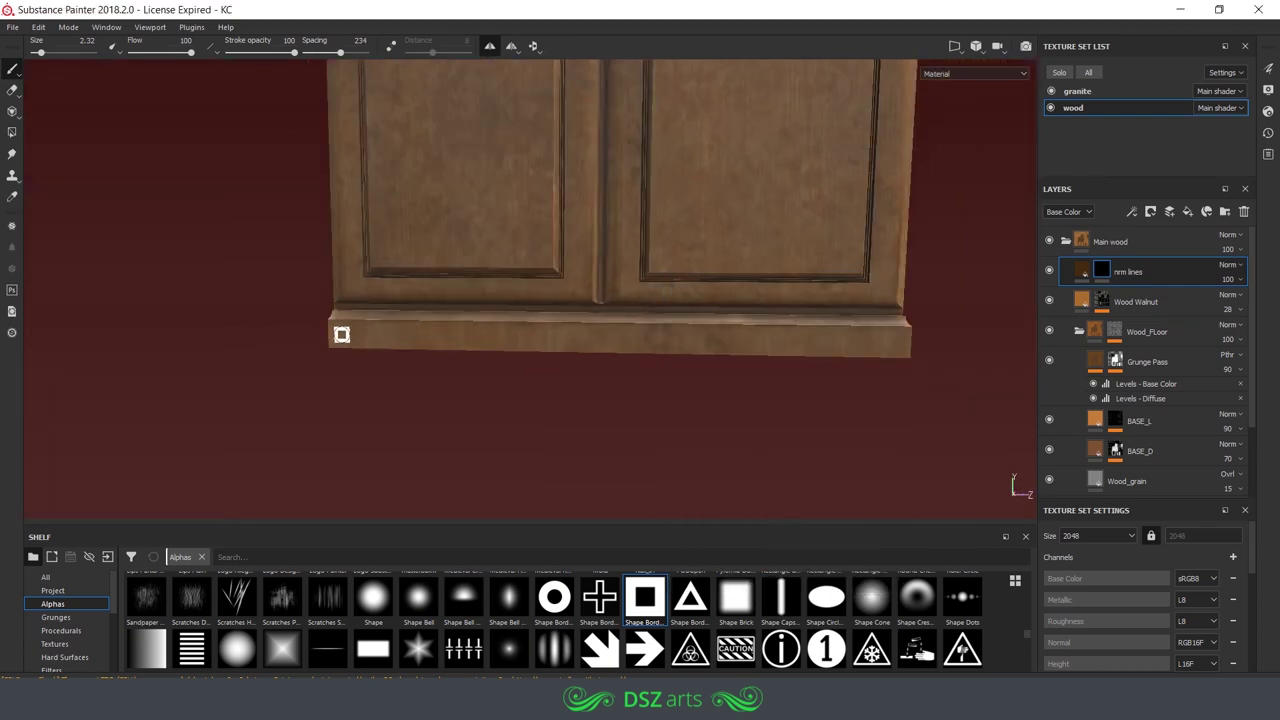
mouse_move(340, 333)
mouse_down()
mouse_move(867, 337)
mouse_move(803, 294)
mouse_move(507, 306)
mouse_up()
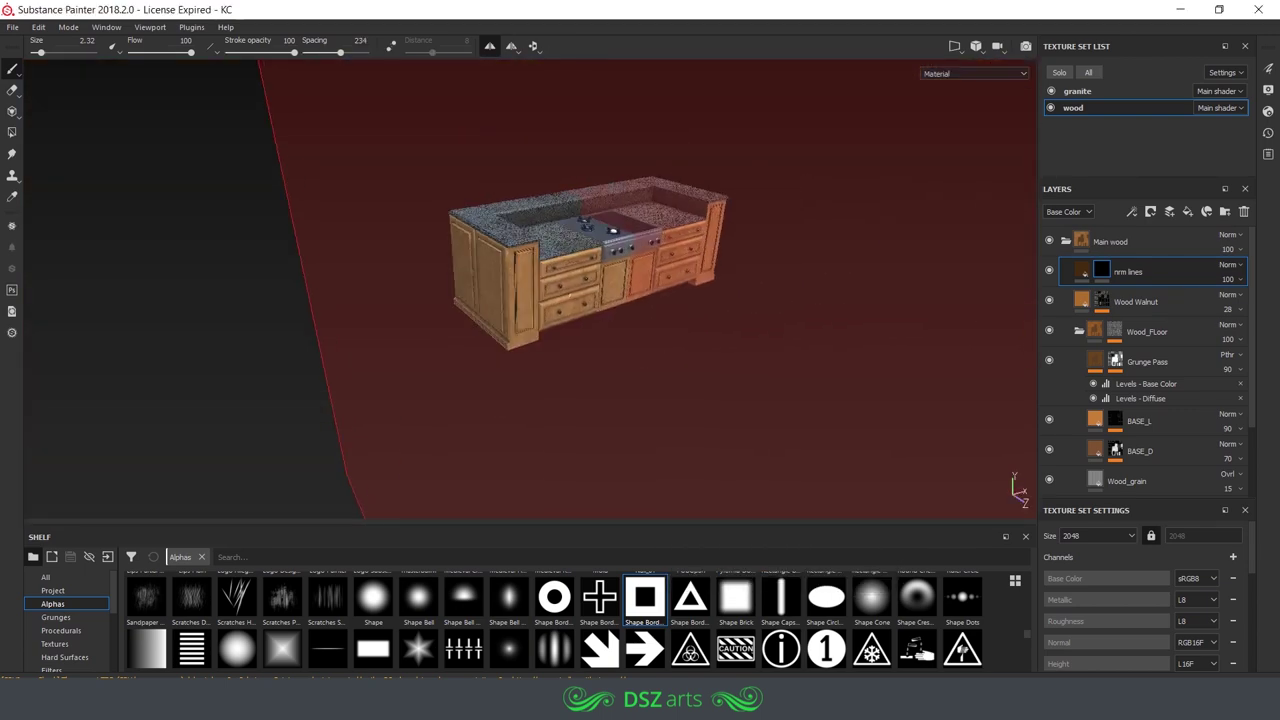
scroll(507, 306, up, 5)
click(1103, 272)
click(808, 220)
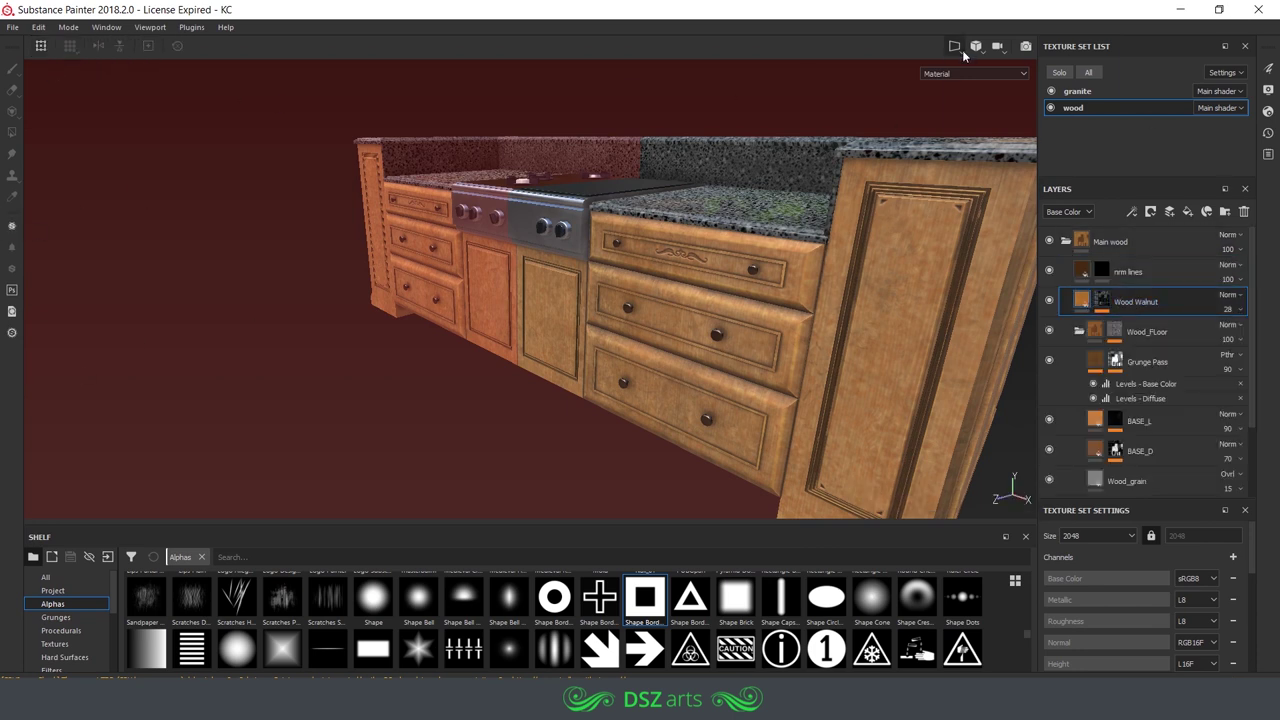
click(157, 334)
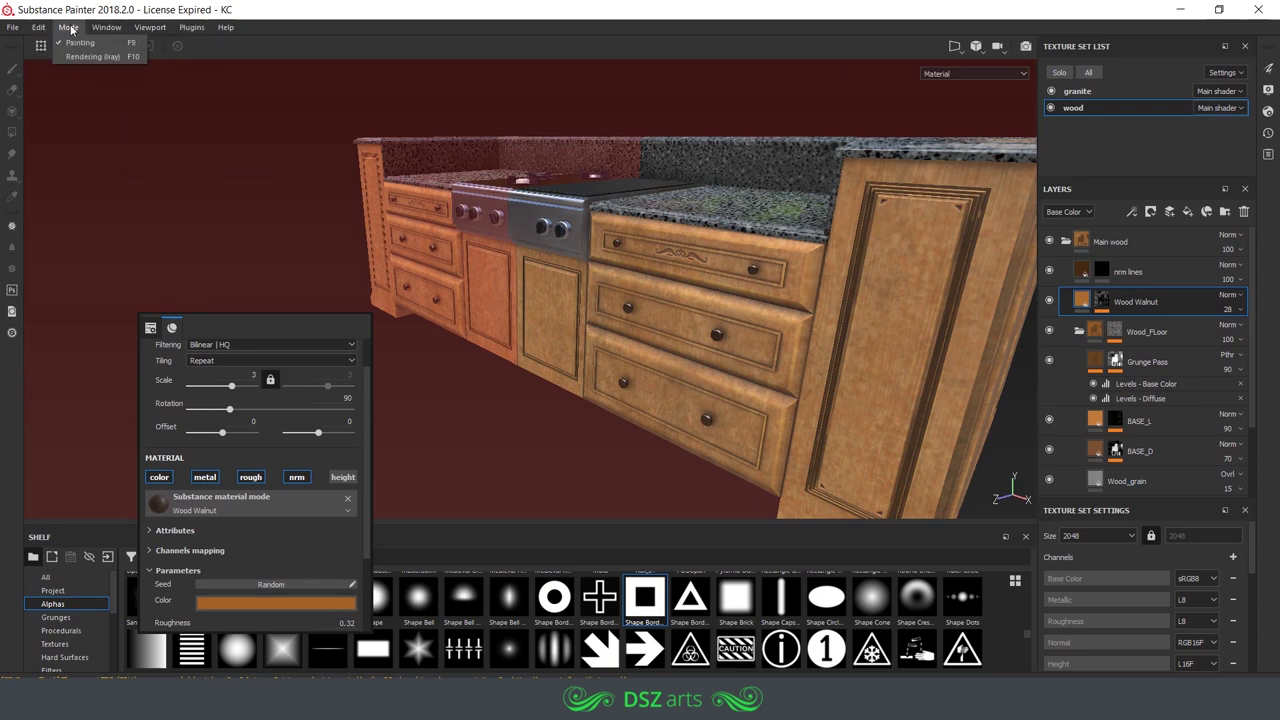
click(189, 127)
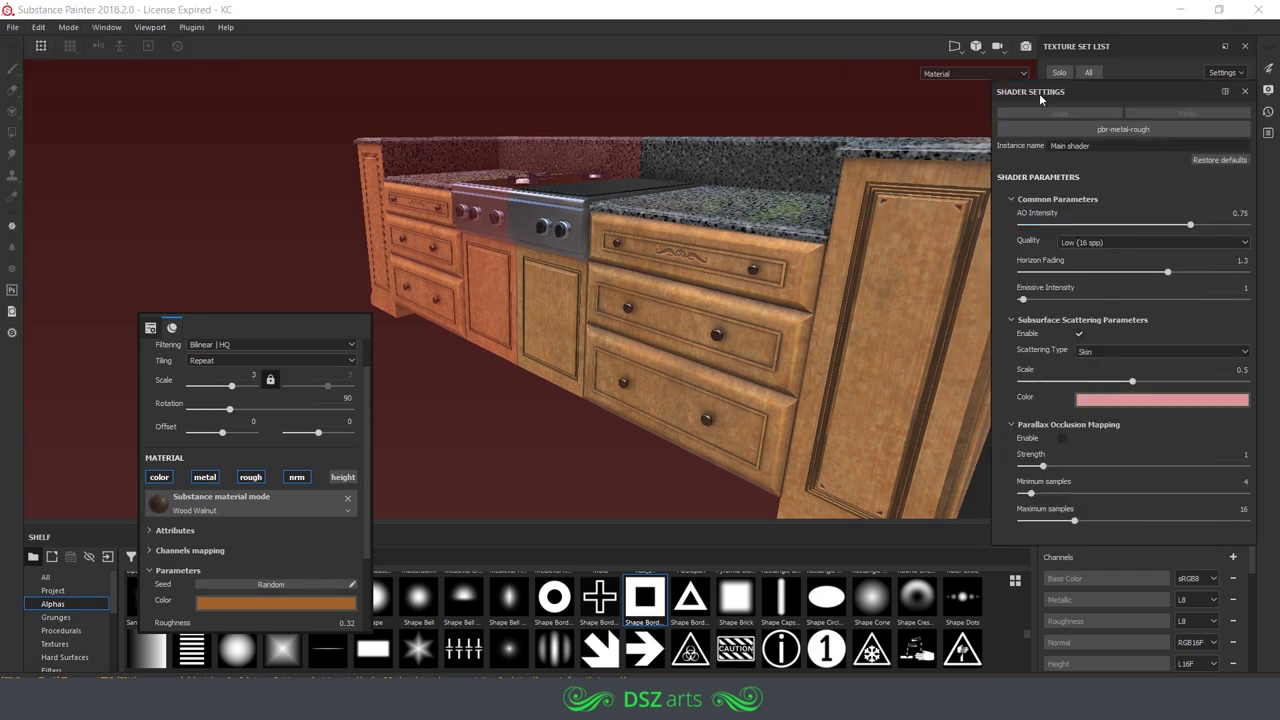
click(1245, 91)
click(237, 234)
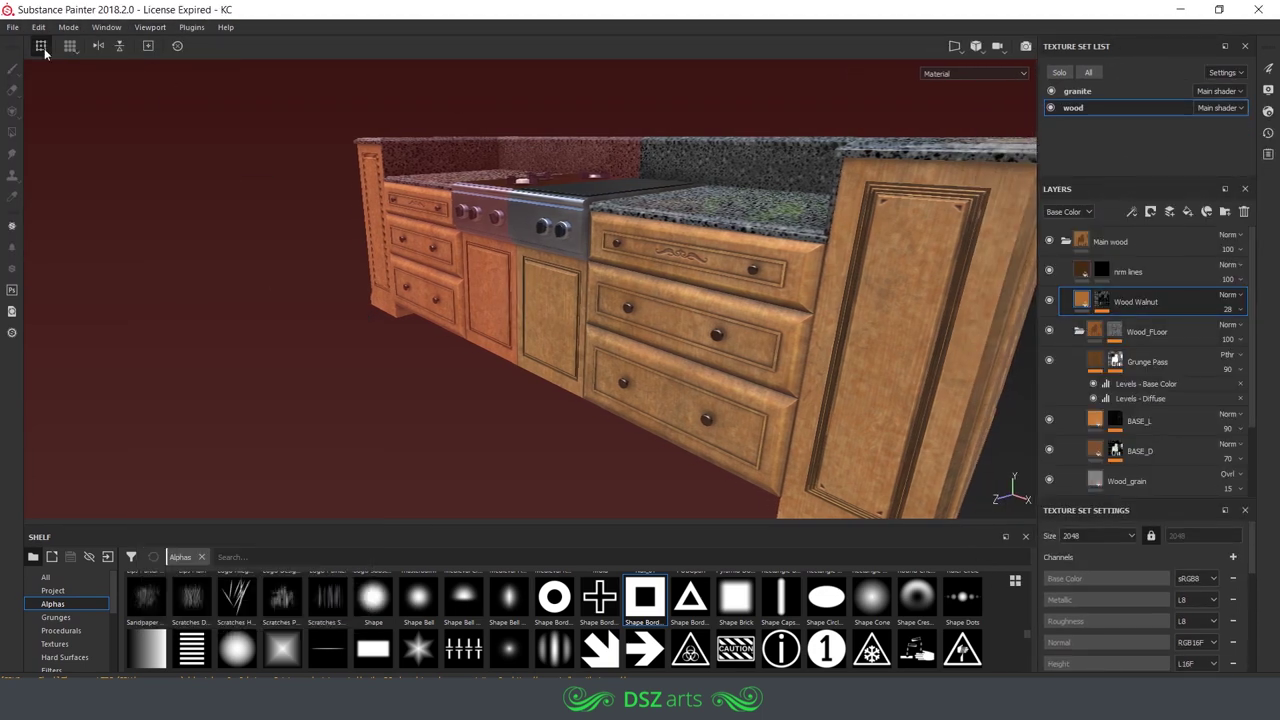
key(f)
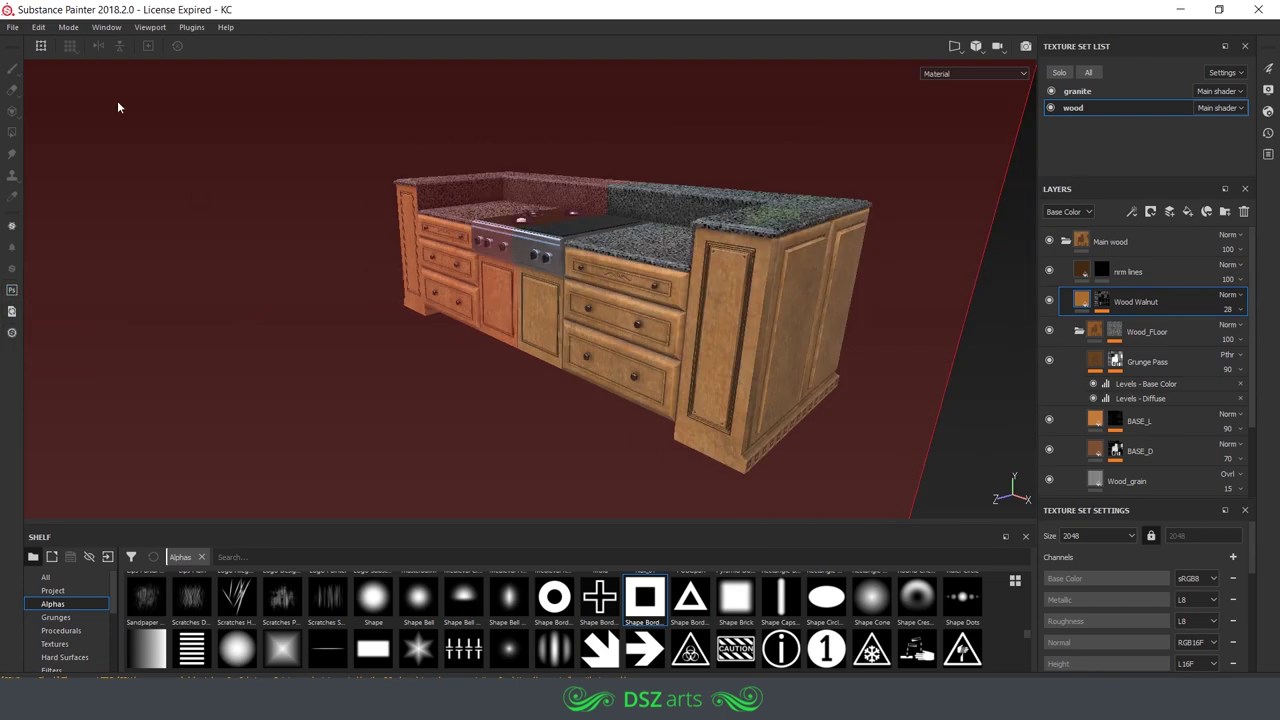
mouse_move(349, 291)
alt+mouse_down()
mouse_move(552, 363)
mouse_move(414, 523)
alt+mouse_up()
- Set the brush to size 5.61 with a smudge stamp and work over the stove top
scroll(795, 617, down, 5)
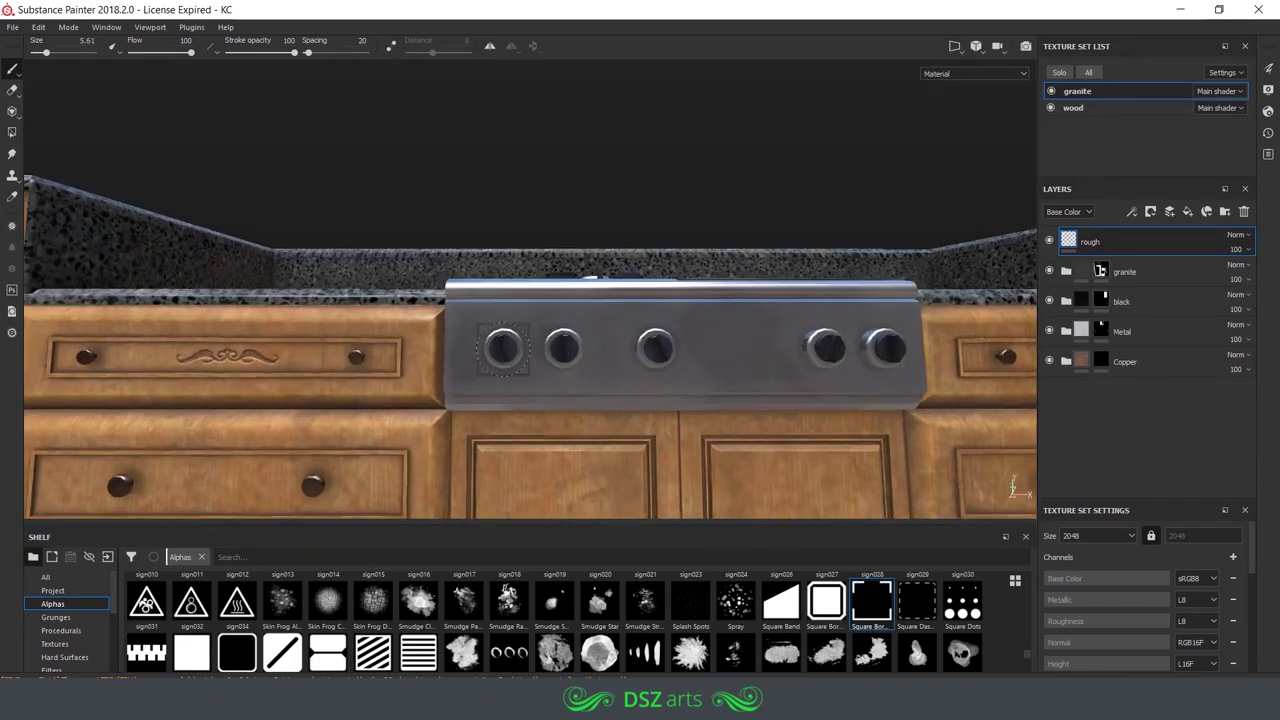
alt+drag(577, 425, 520, 360)
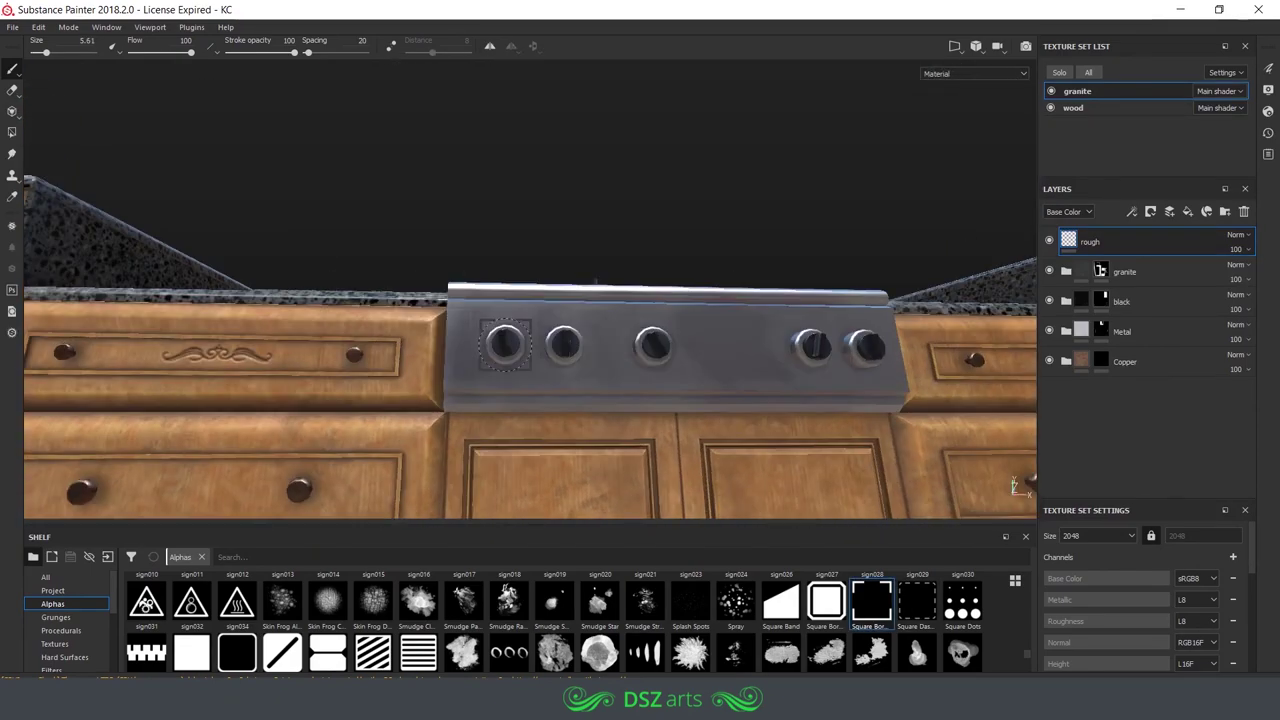
ctrl+right_drag(470, 333, 497, 333)
right_click(497, 333)
alt+drag(364, 423, 605, 241)
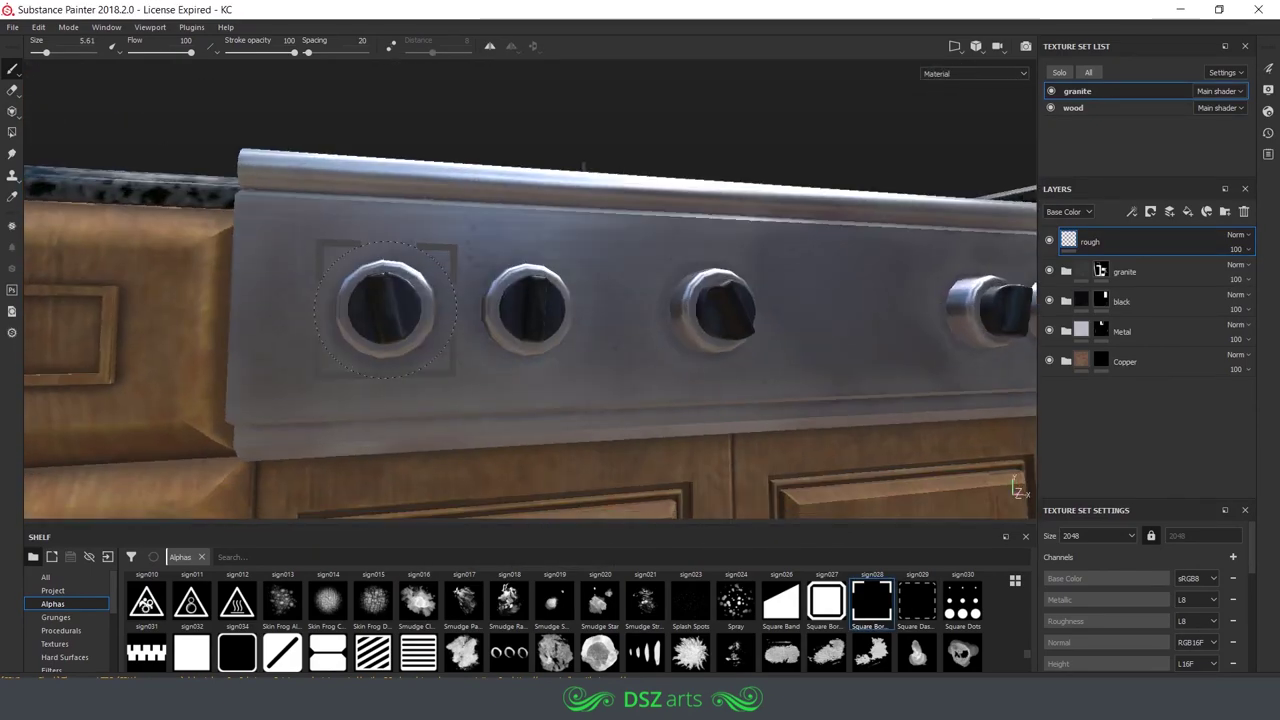
click(645, 600)
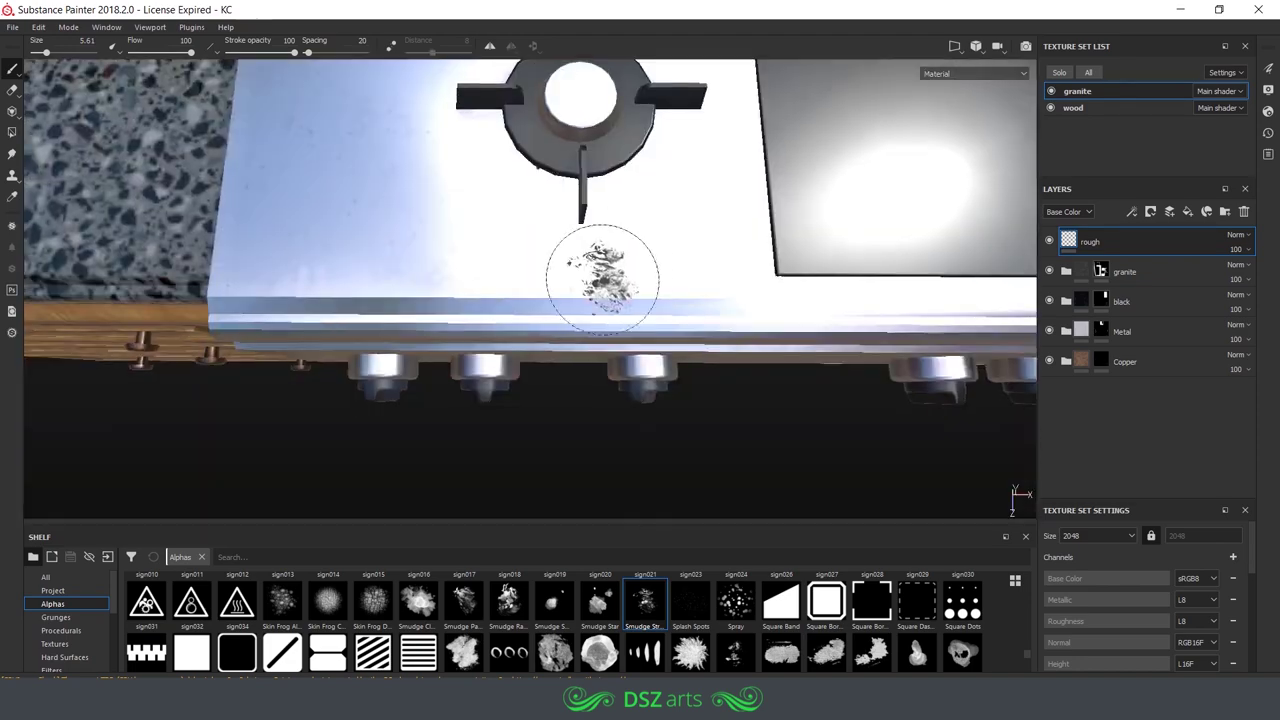
mouse_move(600, 286)
alt+mouse_down()
mouse_move(628, 232)
mouse_move(660, 260)
alt+mouse_up()
scroll(1000, 621, down, 2)
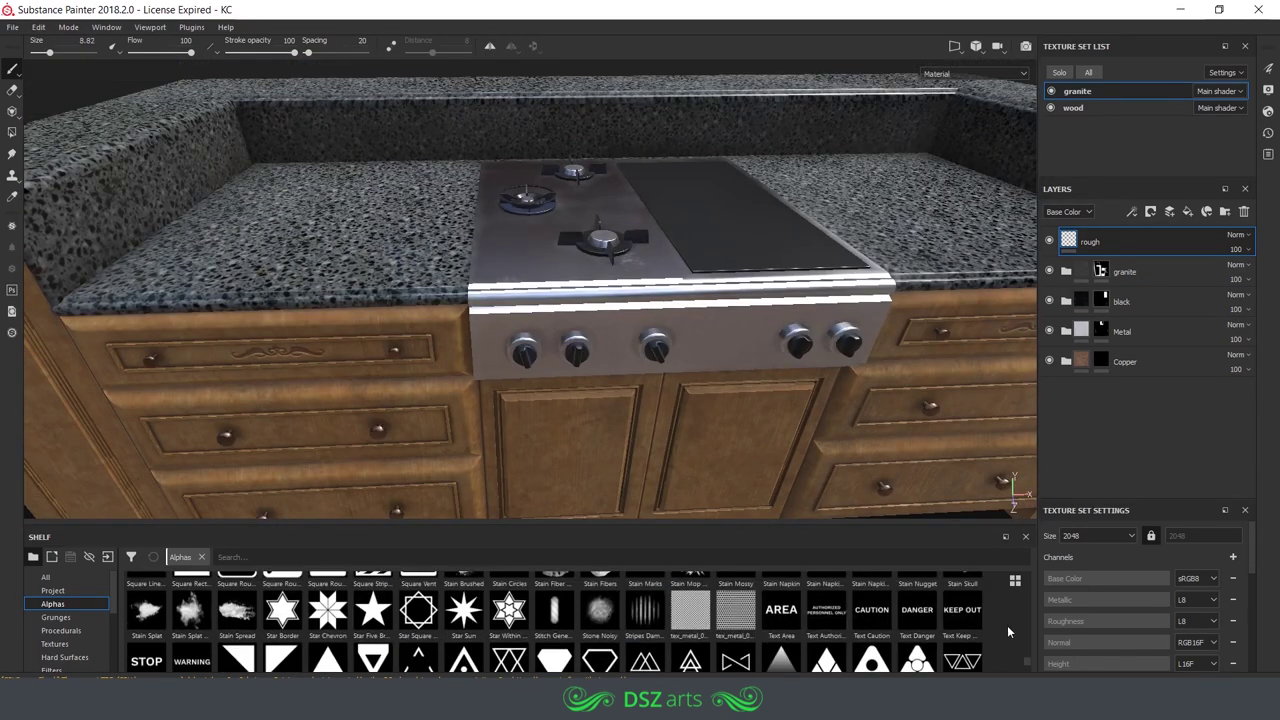
scroll(1000, 621, up, 1)
mouse_move(850, 450)
alt+mouse_down()
mouse_move(796, 260)
mouse_move(816, 372)
mouse_move(585, 244)
mouse_move(600, 300)
alt+mouse_up()
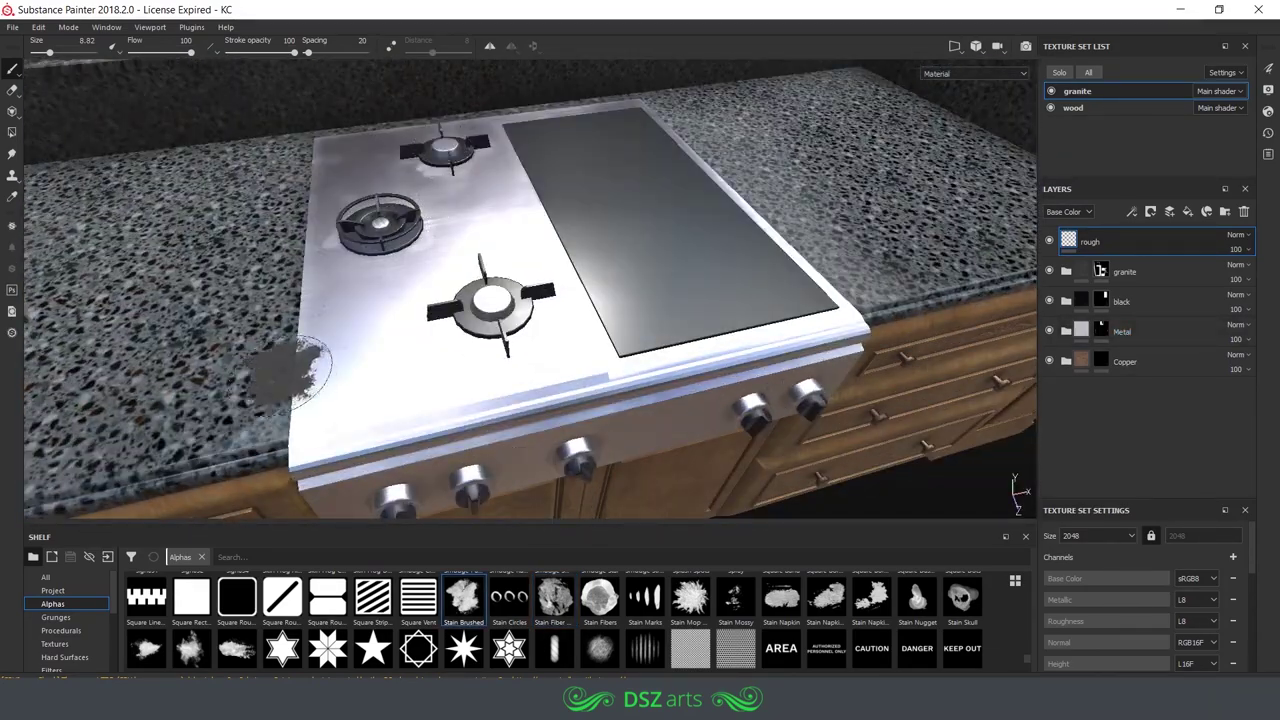
mouse_move(300, 368)
alt+mouse_down()
mouse_move(624, 208)
mouse_move(625, 390)
alt+mouse_up()
- Switch to the Stain Splat stamp and add stain patches across the cooktop
click(191, 645)
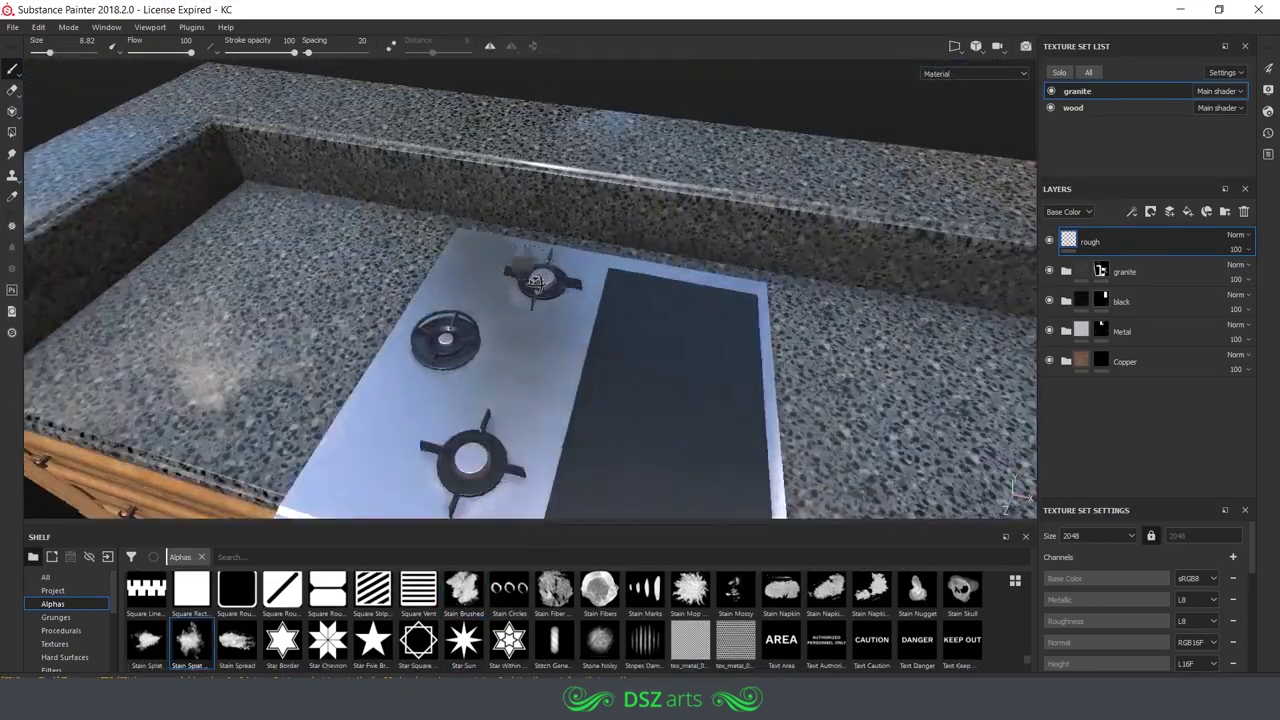
mouse_move(400, 400)
alt+mouse_down()
mouse_move(570, 401)
mouse_move(525, 230)
mouse_move(672, 308)
mouse_move(550, 335)
mouse_move(680, 260)
alt+mouse_up()
right_click(570, 401)
right_click(550, 335)
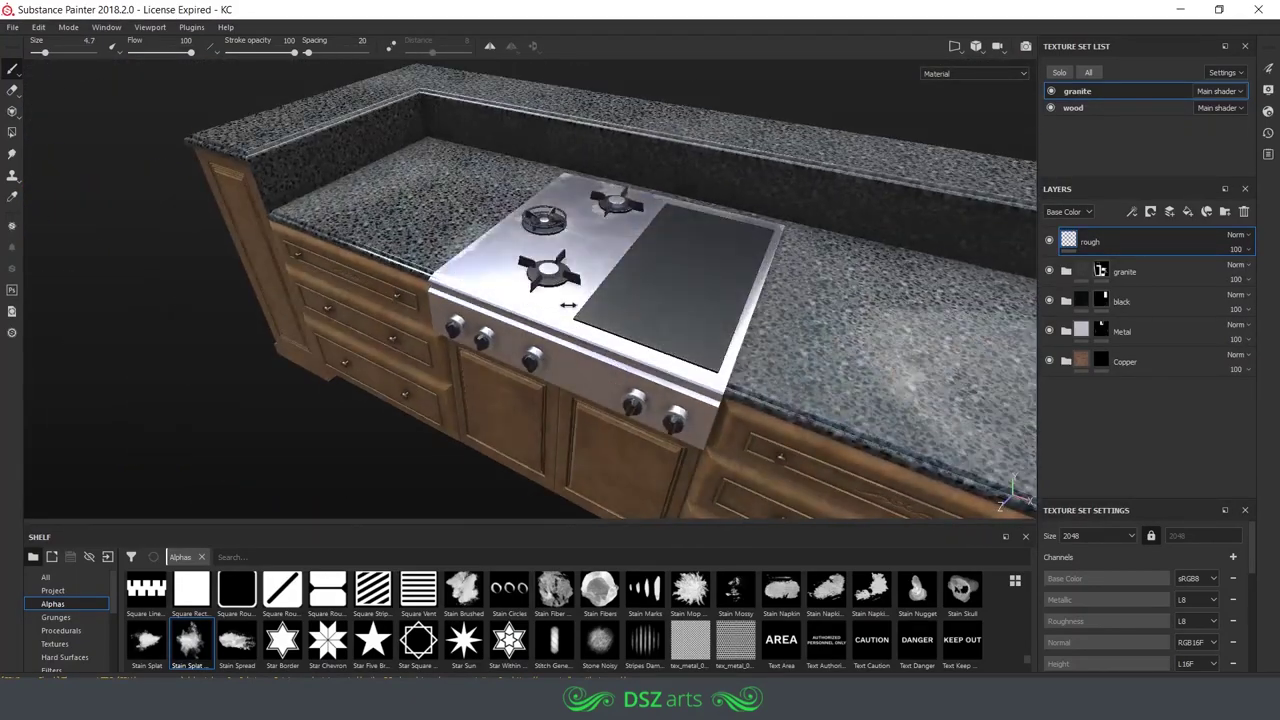
scroll(476, 637, down, 3)
alt+drag(550, 215, 610, 297)
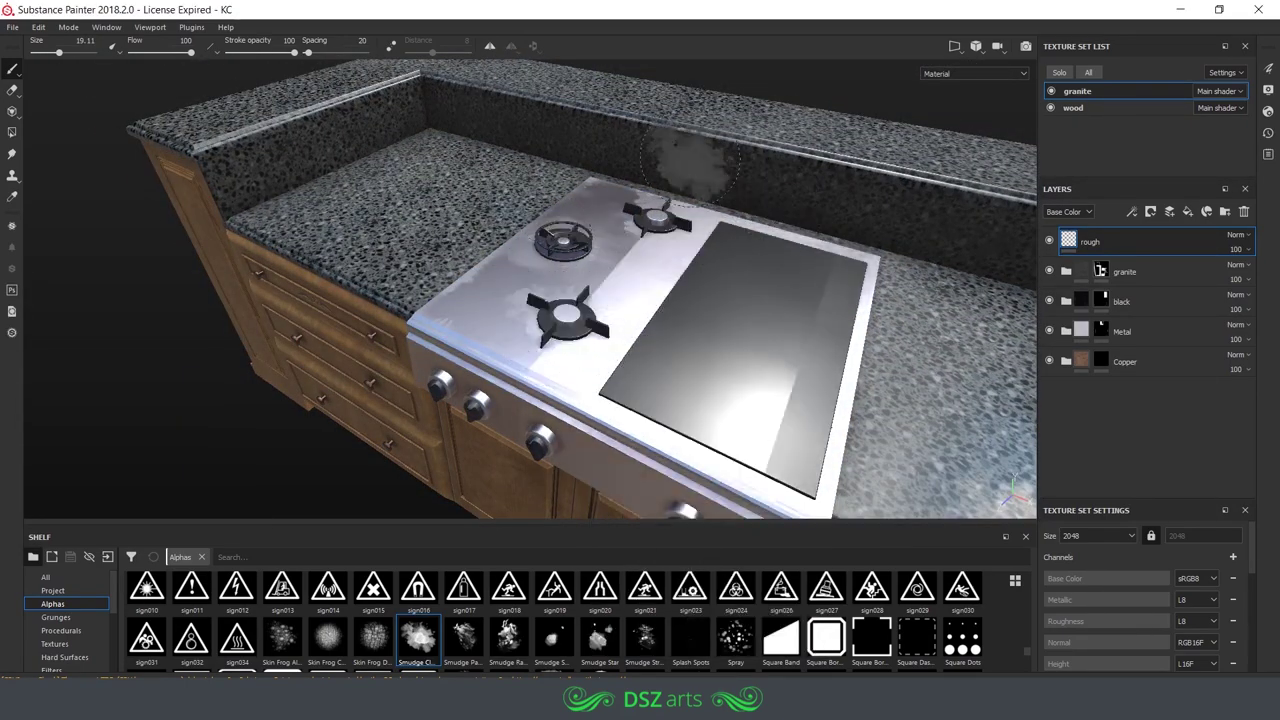
mouse_move(690, 160)
alt+mouse_down()
mouse_move(600, 250)
mouse_move(520, 300)
alt+mouse_up()
mouse_move(520, 300)
alt+right_down()
mouse_move(560, 250)
mouse_move(640, 400)
alt+right_up()
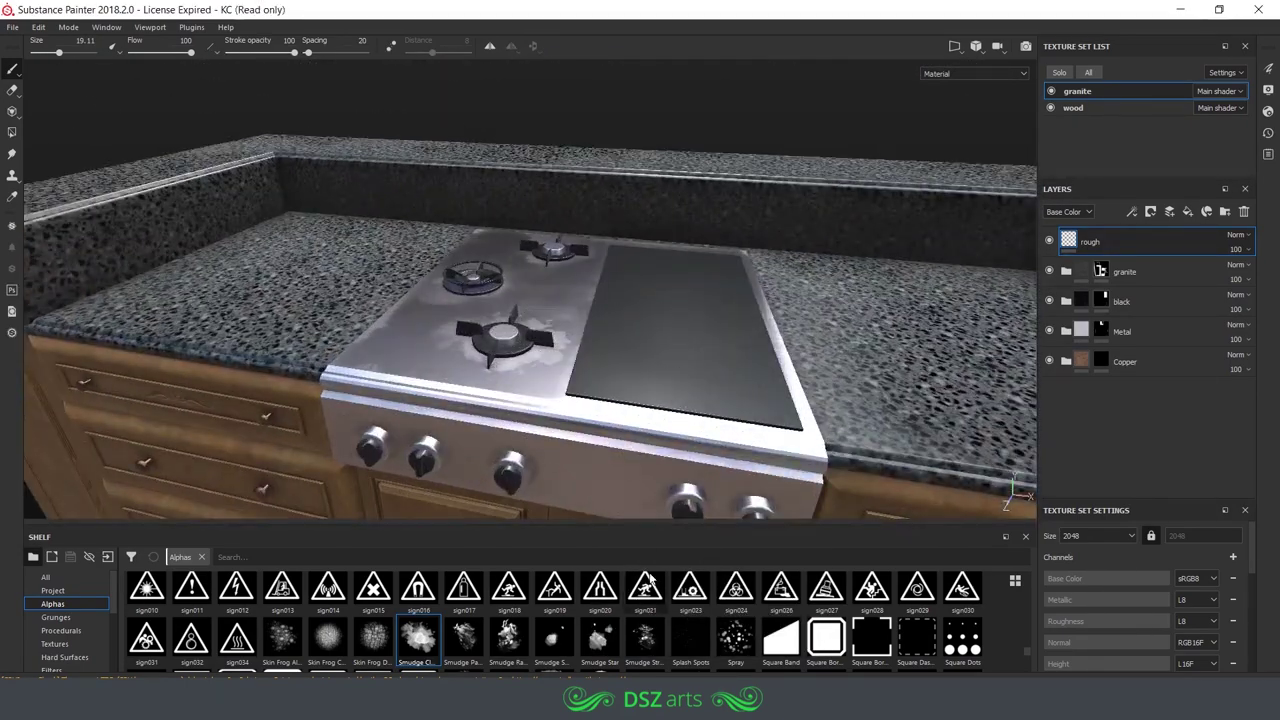
- Load the sign034 hot-surface stamp and shrink the brush to 1.85
click(236, 638)
alt+right_drag(728, 386, 620, 290)
mouse_move(620, 290)
alt+mouse_down()
mouse_move(597, 275)
mouse_move(560, 300)
mouse_move(640, 285)
alt+mouse_up()
ctrl+right_drag(640, 285, 630, 285)
alt+drag(630, 285, 1123, 246)
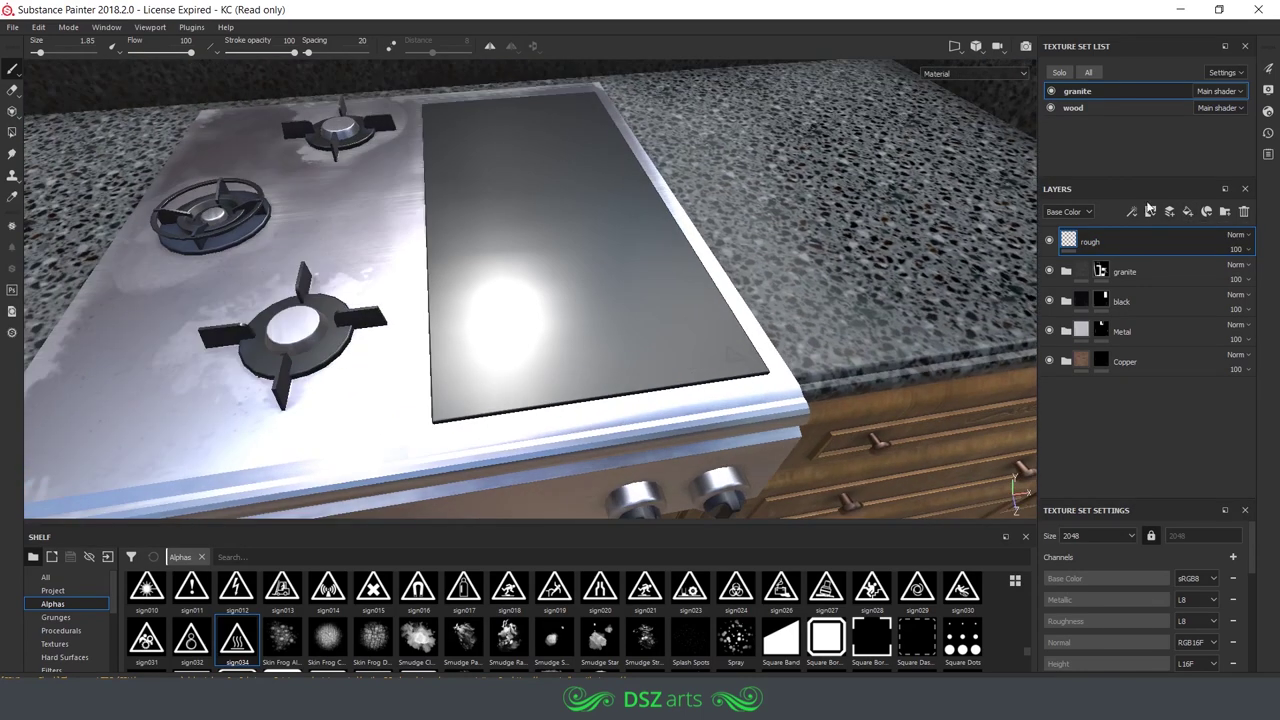
- Add a fill layer named 'w' with its colour channel enabled and a base colour chosen
click(1186, 213)
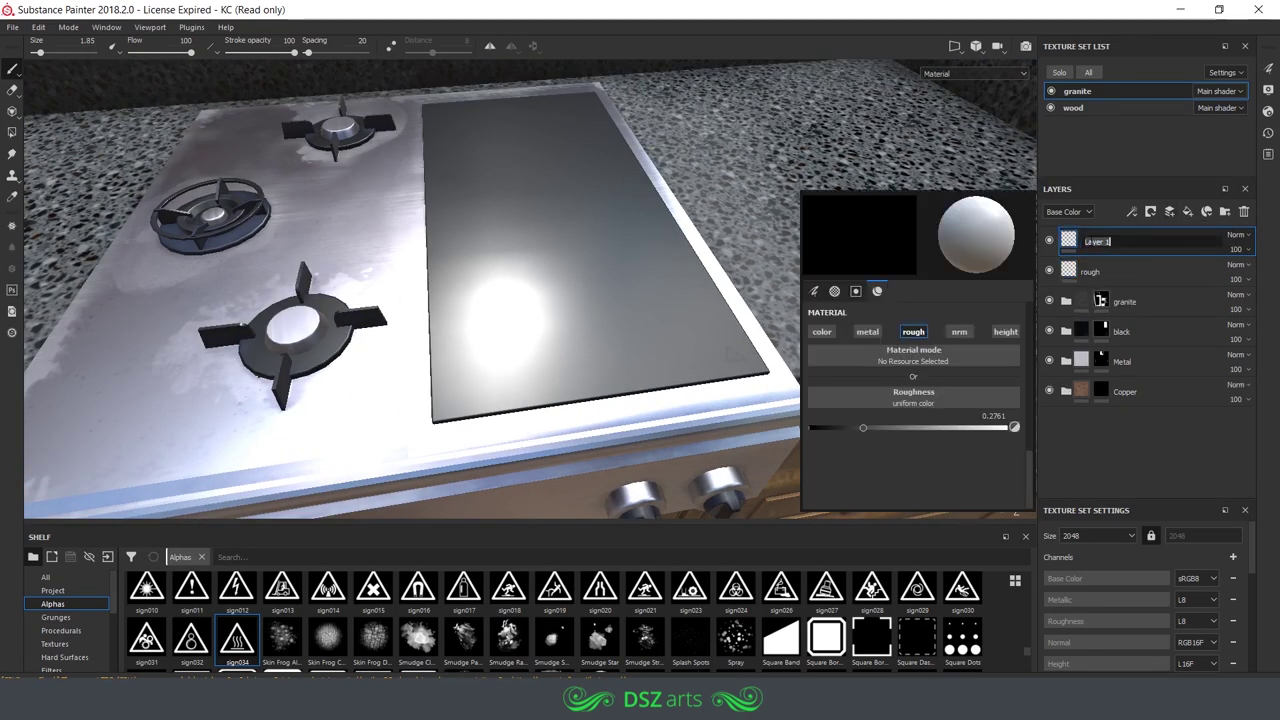
mouse_move(1027, 650)
mouse_down()
mouse_move(1027, 607)
mouse_move(1027, 632)
mouse_up()
key(p)
scroll(571, 320, up, 3)
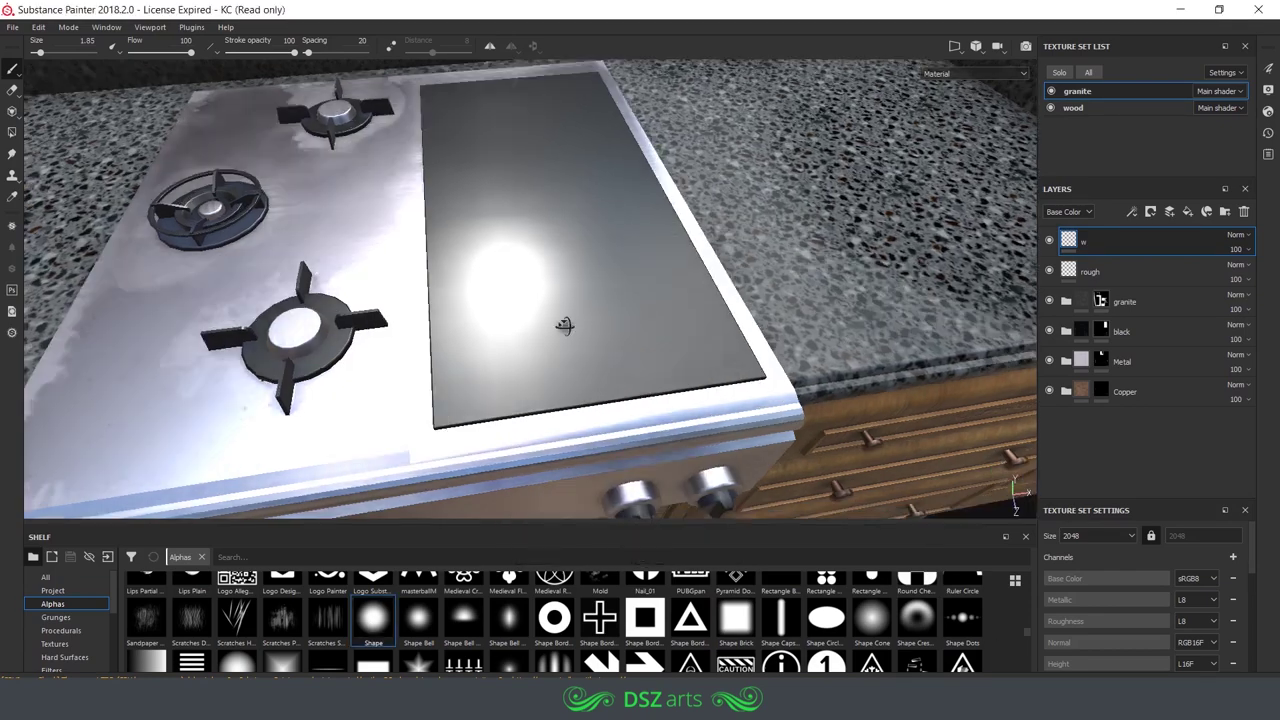
key(p)
click(578, 370)
click(640, 457)
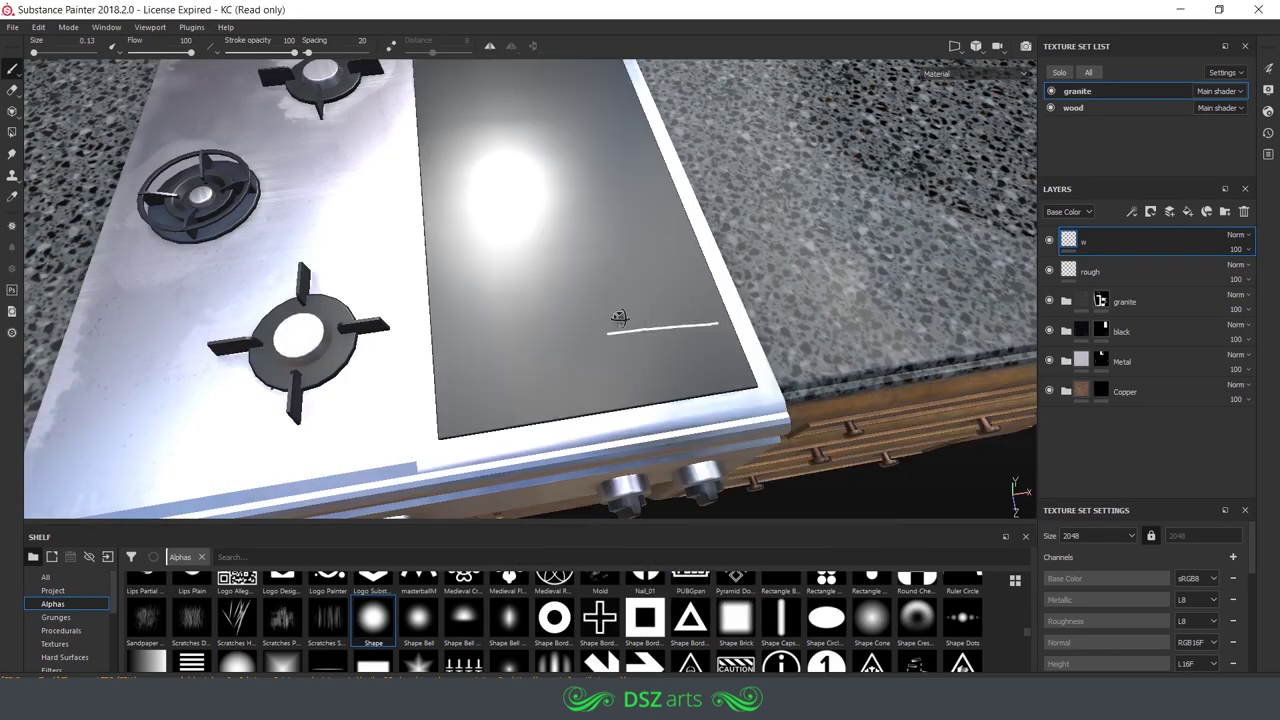
- Split into 3D/UV views with mesh wireframe on, ready to draw straight lines around the glass panel
key(b)
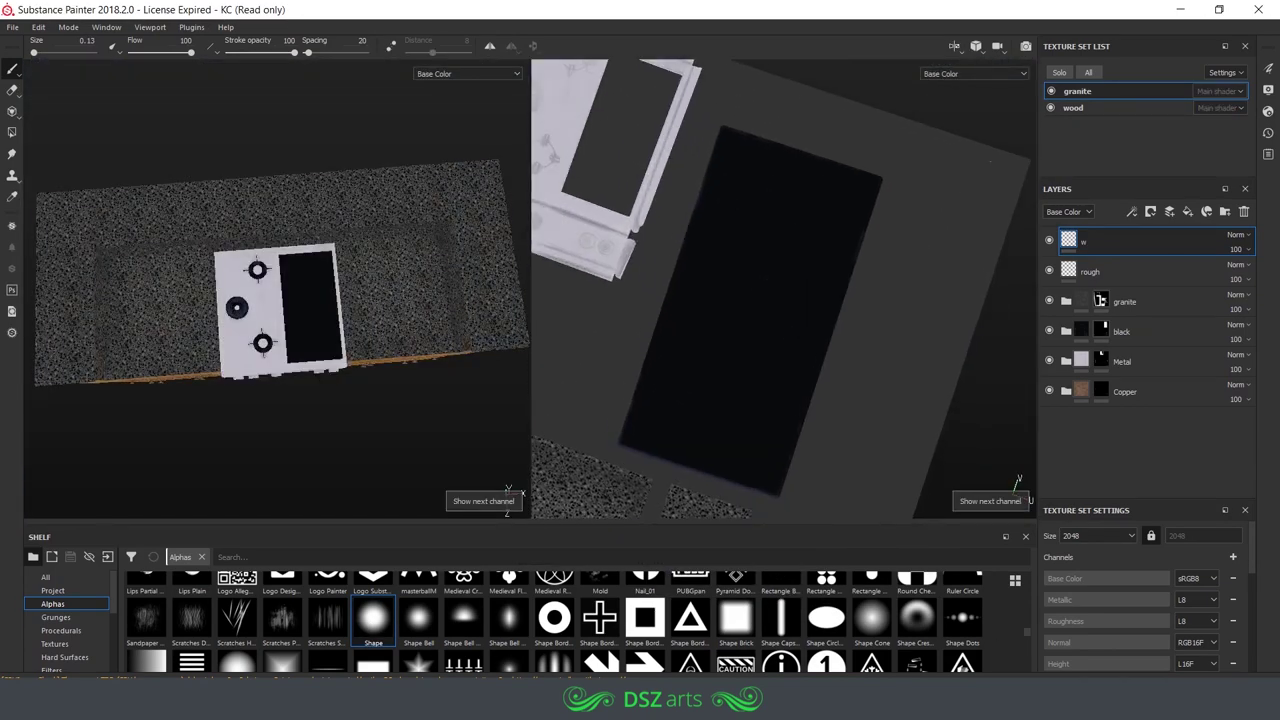
click(1268, 90)
scroll(1027, 416, down, 5)
click(1017, 385)
alt+drag(697, 320, 826, 206)
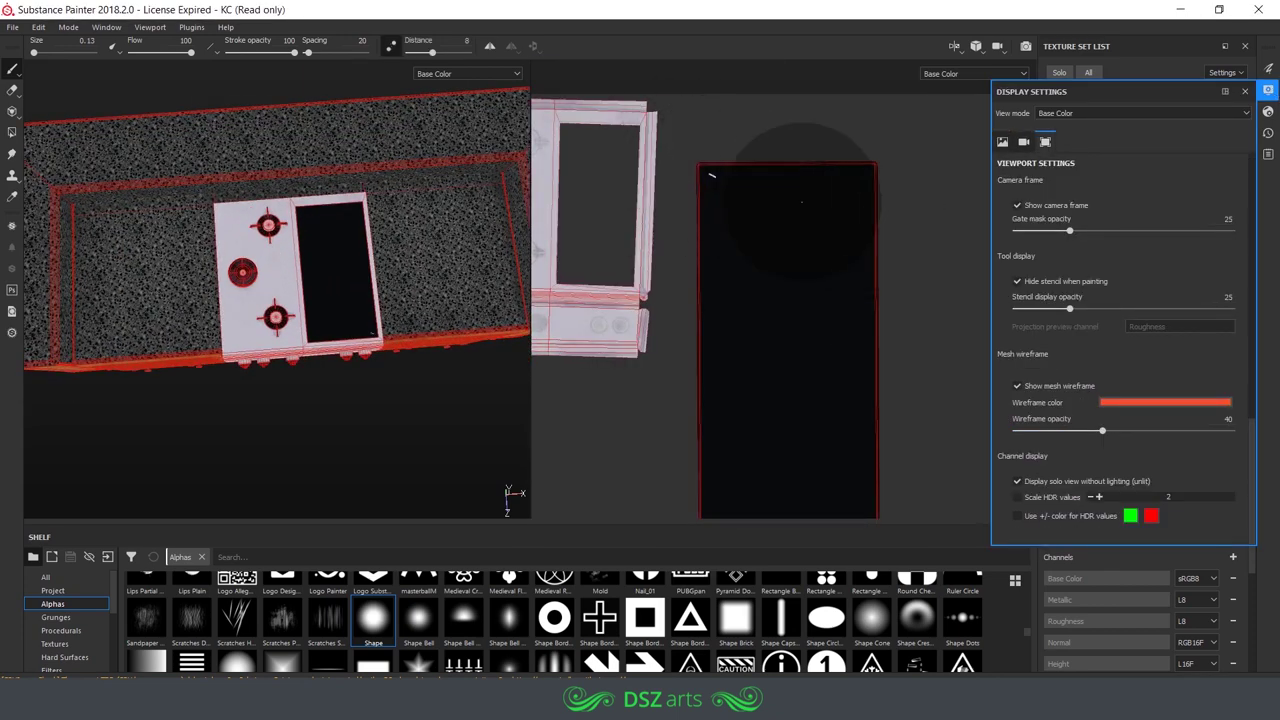
right_click(762, 215)
key(Escape)
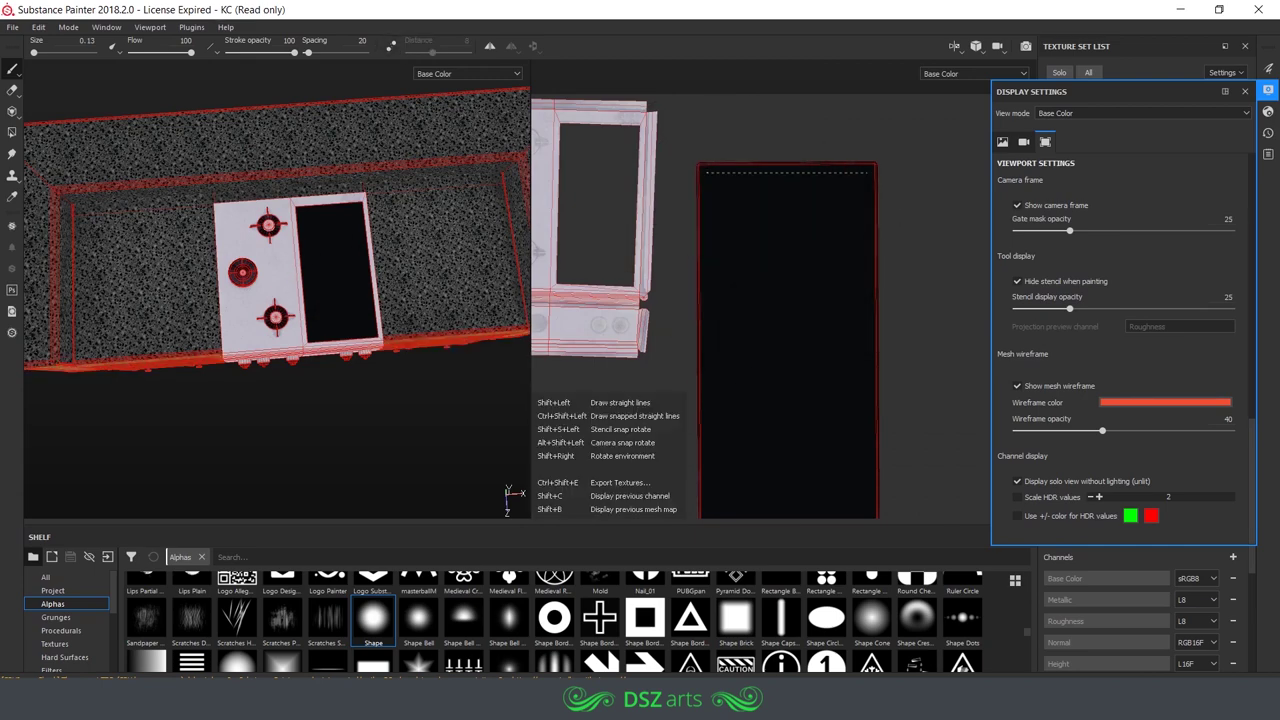
middle_drag(854, 422, 844, 398)
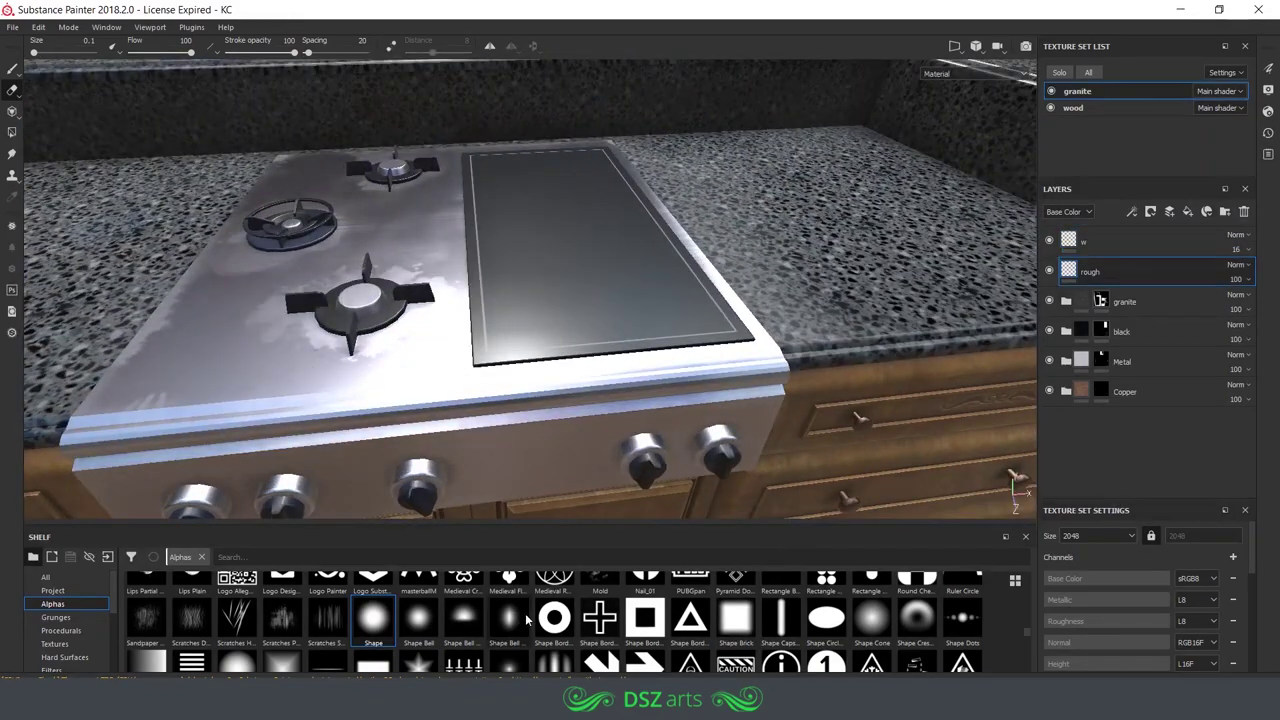
- Orbit and zoom to a straight top-down view of the stove top
scroll(1000, 330, down, 10)
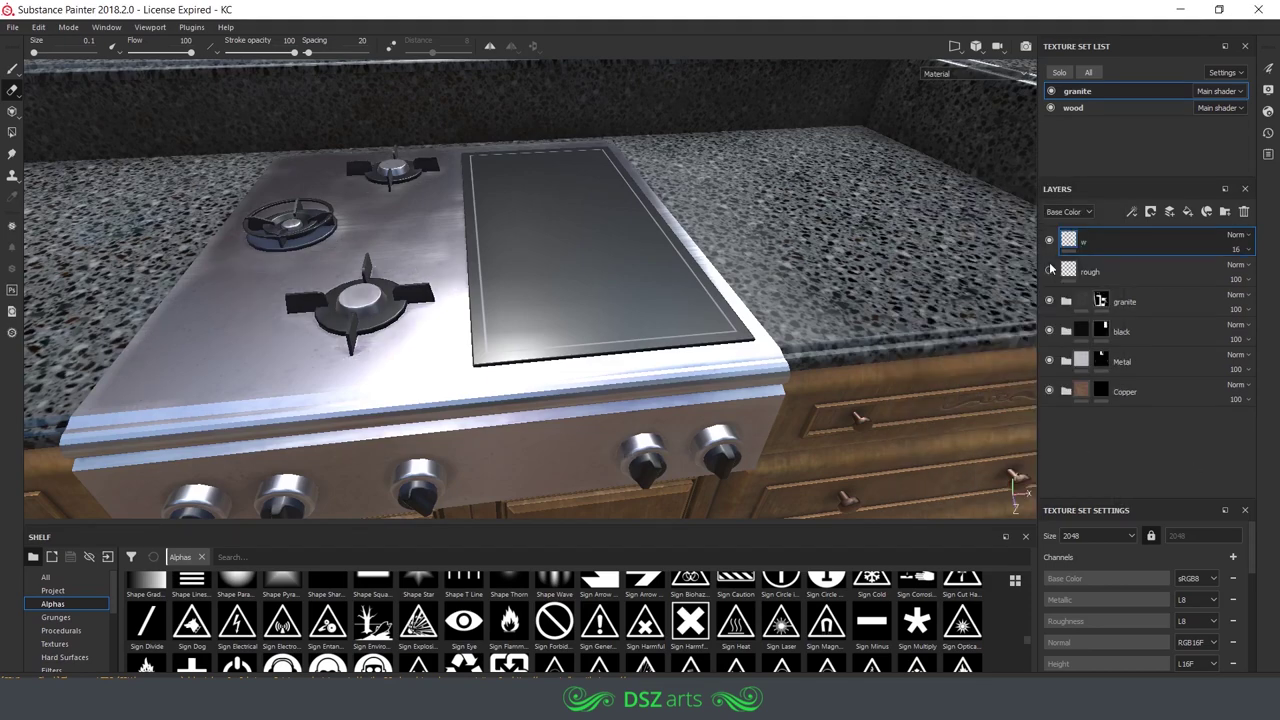
key(p)
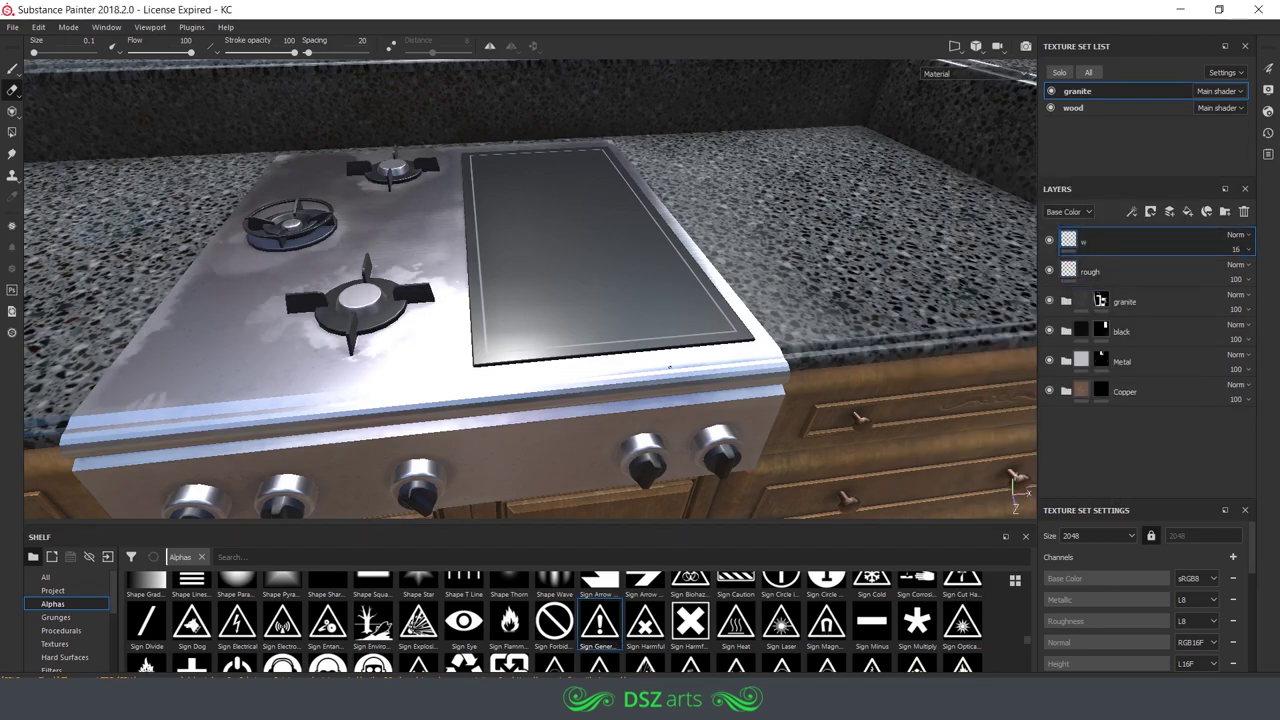
alt+drag(670, 367, 934, 341)
scroll(505, 622, down, 3)
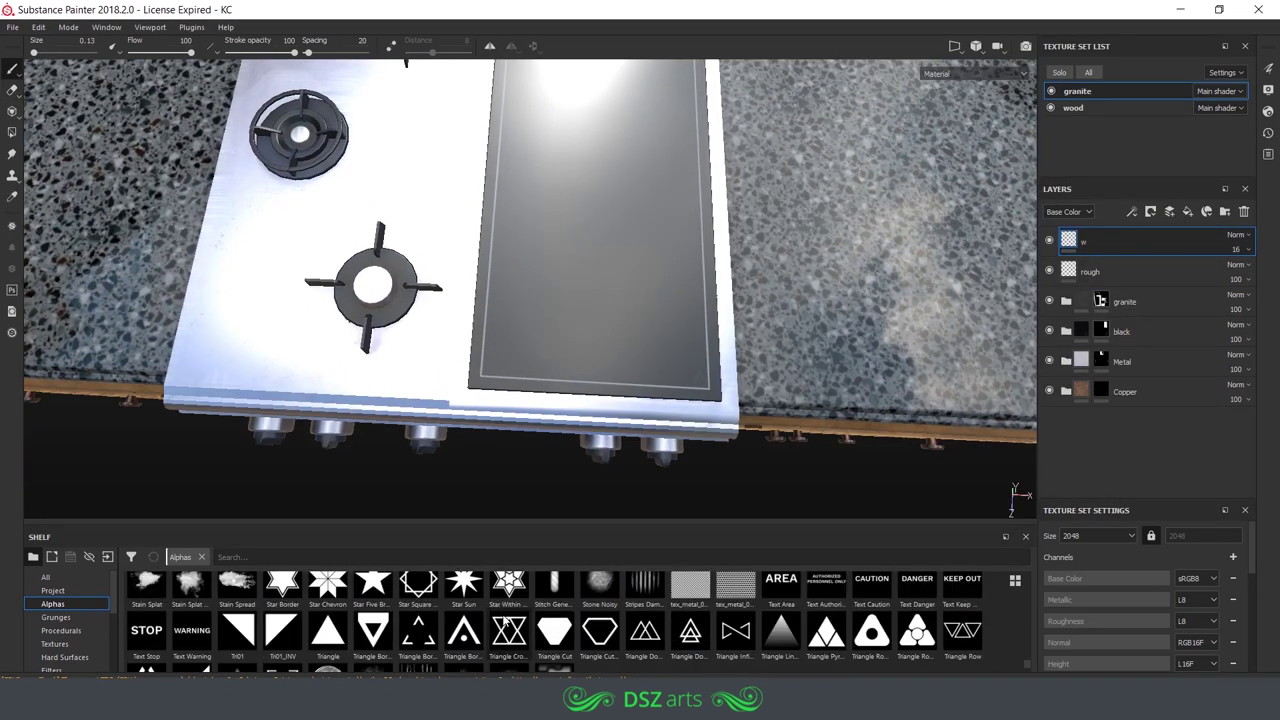
scroll(505, 622, up, 5)
scroll(505, 620, up, 5)
scroll(506, 619, up, 5)
scroll(507, 618, up, 5)
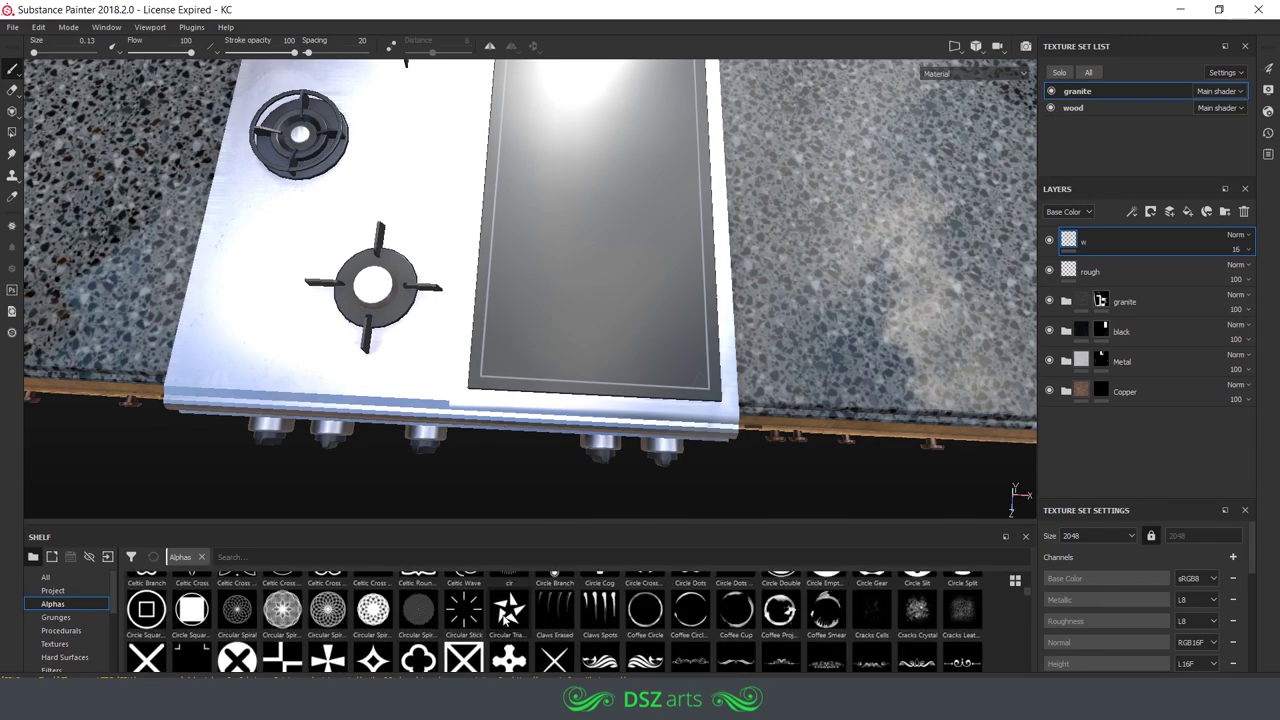
scroll(560, 618, up, 3)
mouse_move(580, 305)
alt+mouse_down()
mouse_move(606, 229)
mouse_move(571, 329)
mouse_move(582, 424)
alt+mouse_up()
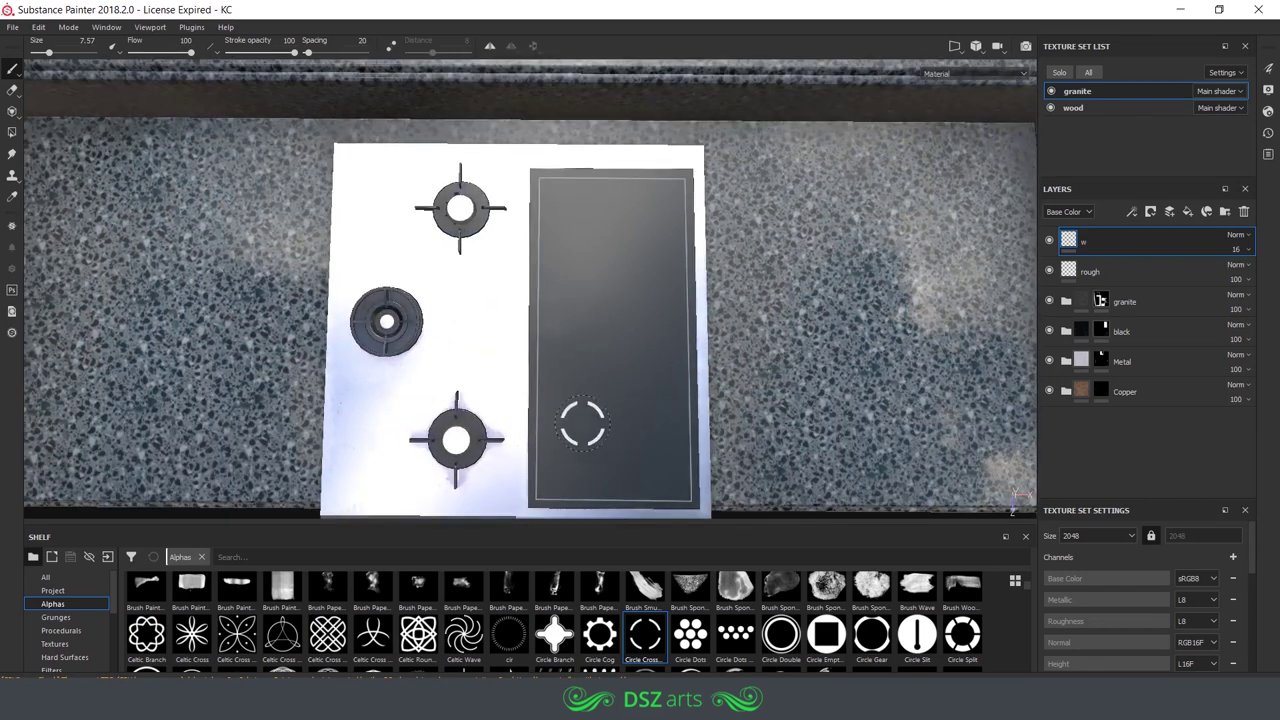
- Shrink the brush to about 12.6 in the brush properties
right_click(693, 460)
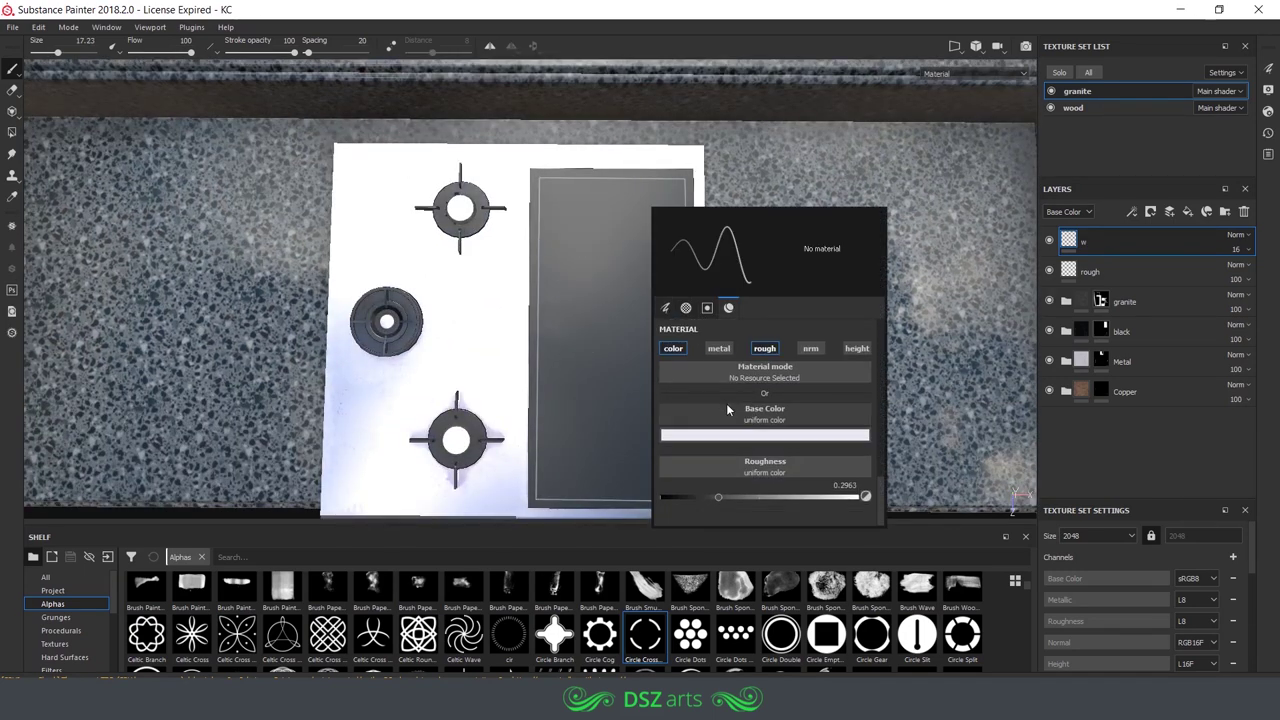
scroll(697, 380, up, 3)
scroll(697, 380, up, 2)
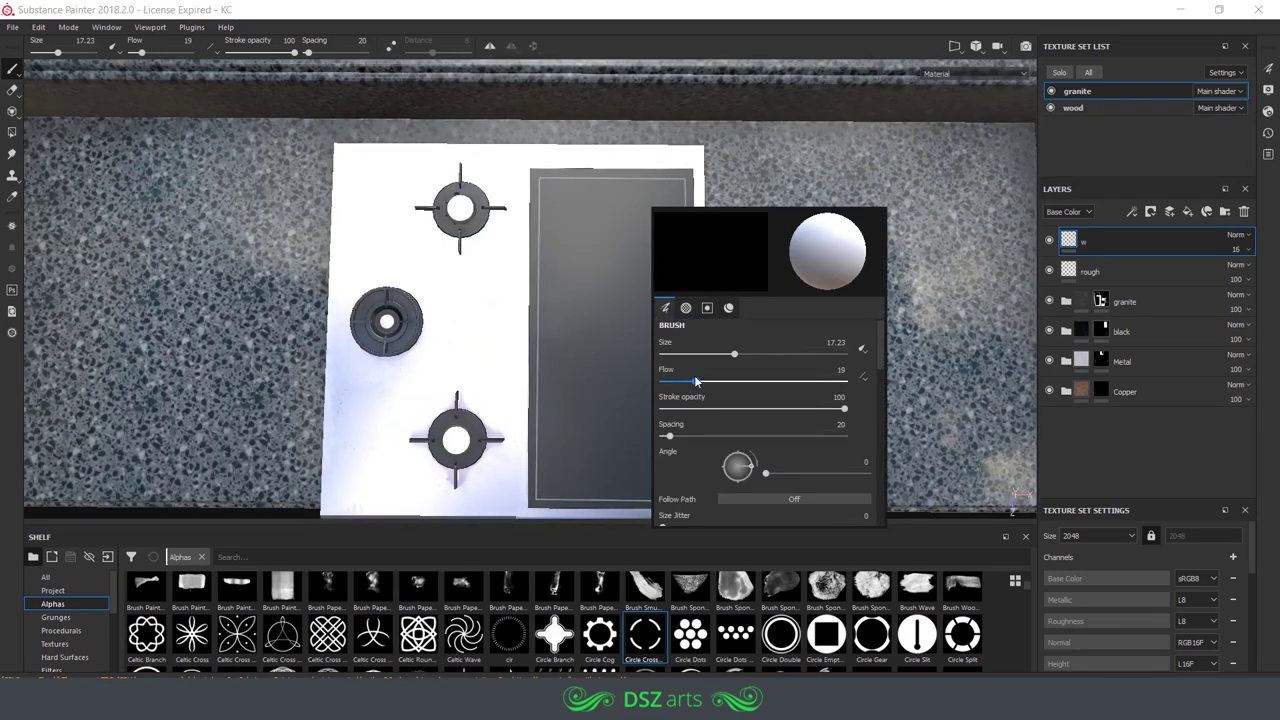
right_click(624, 476)
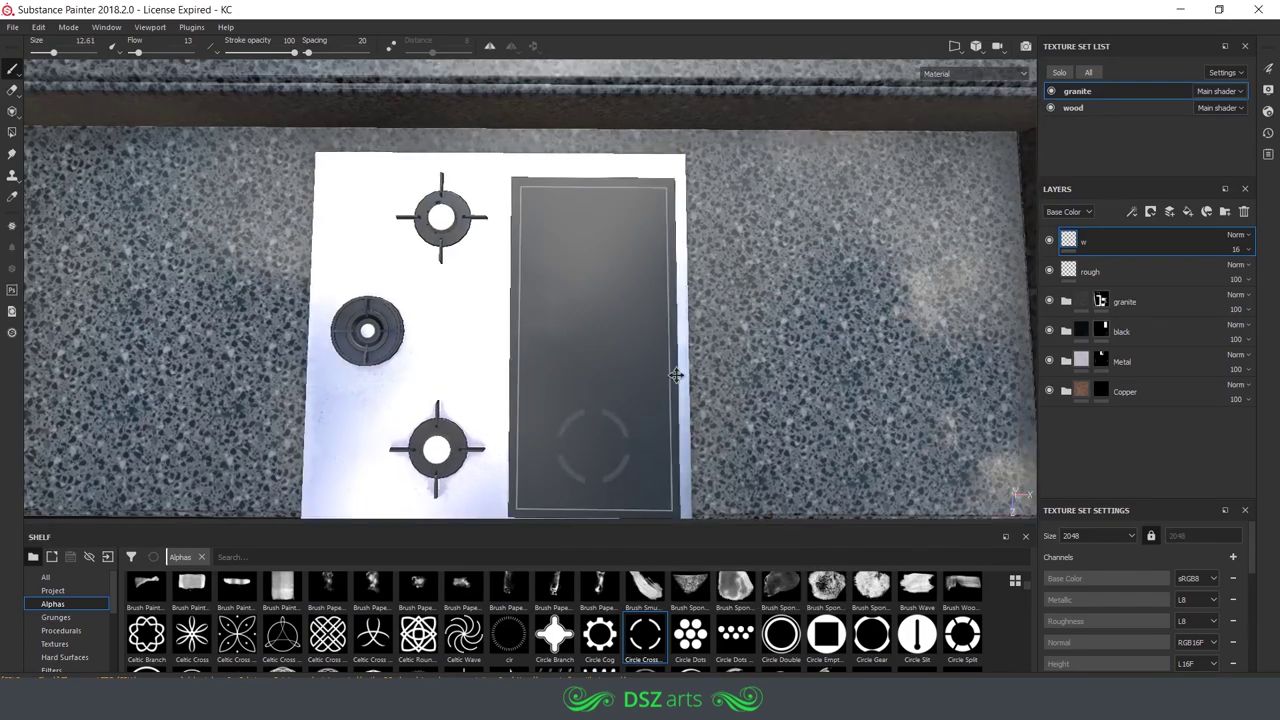
alt+middle_drag(608, 443, 590, 437)
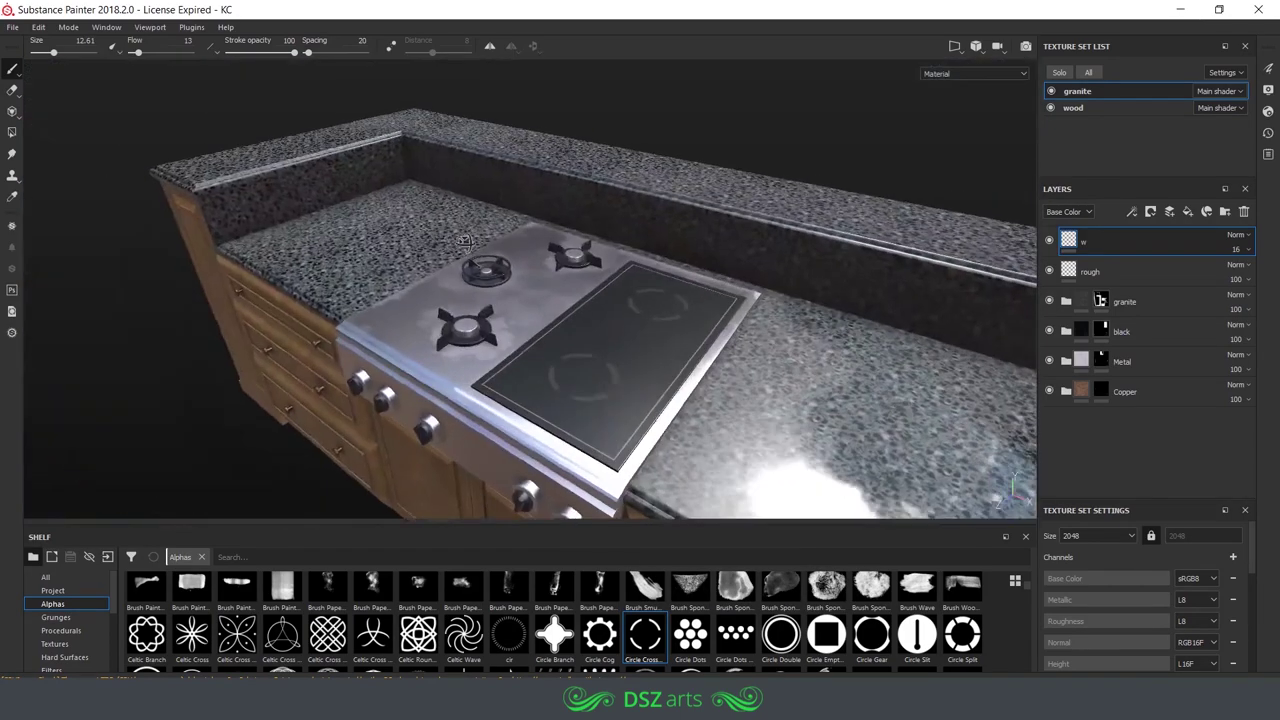
alt+drag(591, 258, 600, 300)
- Stamp rings with the Circular Stick alpha in the 3D/UV split, then return to 3D view
key(F1)
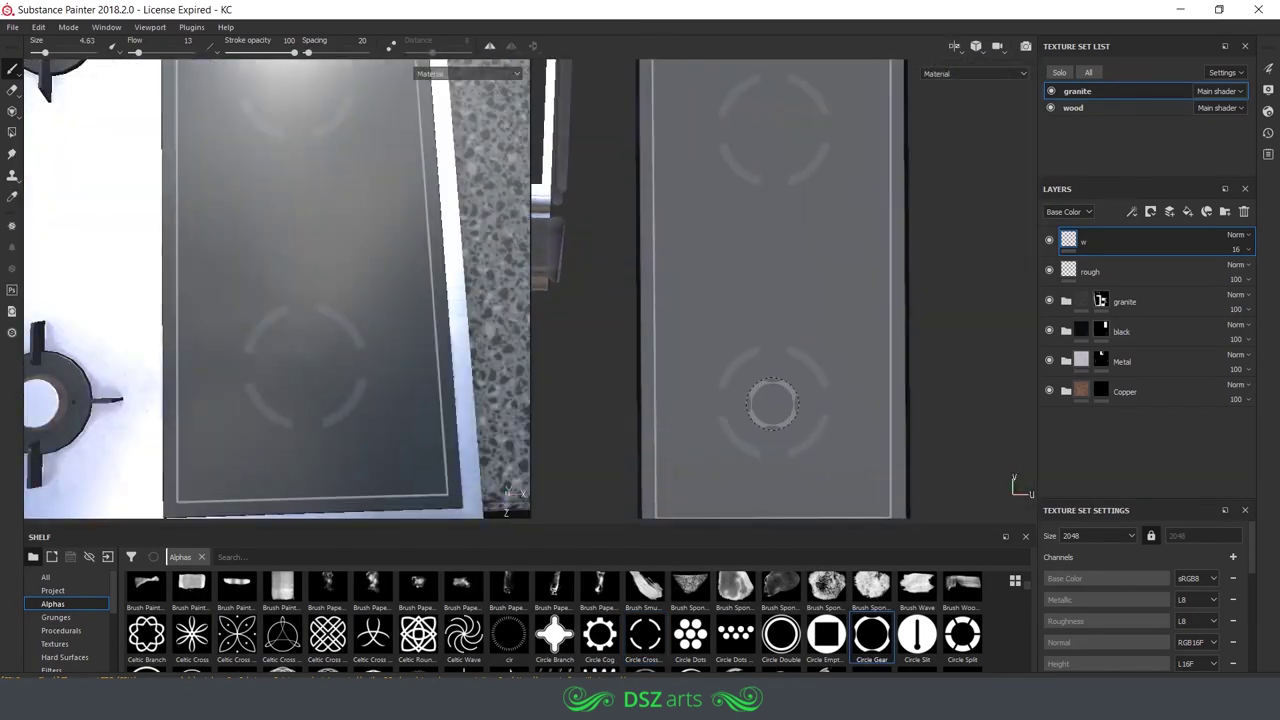
middle_drag(772, 404, 797, 343)
scroll(940, 630, down, 2)
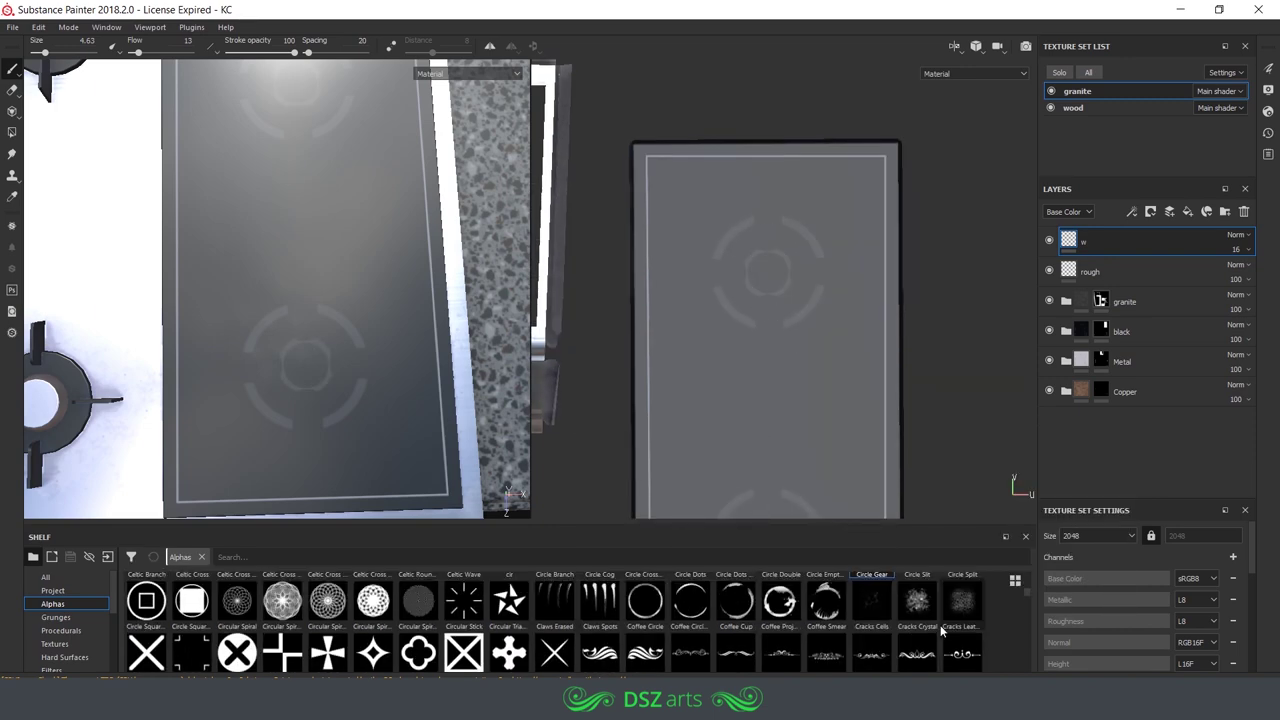
click(464, 600)
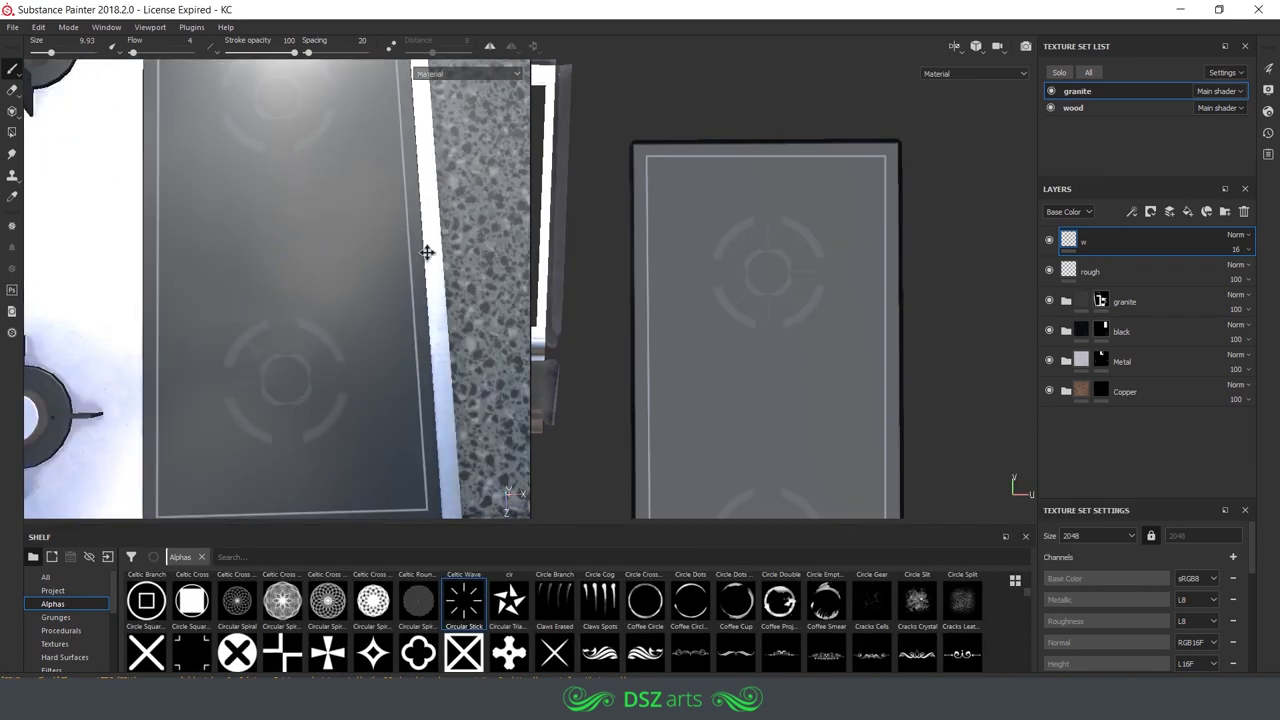
key(F2)
scroll(660, 342, up, 3)
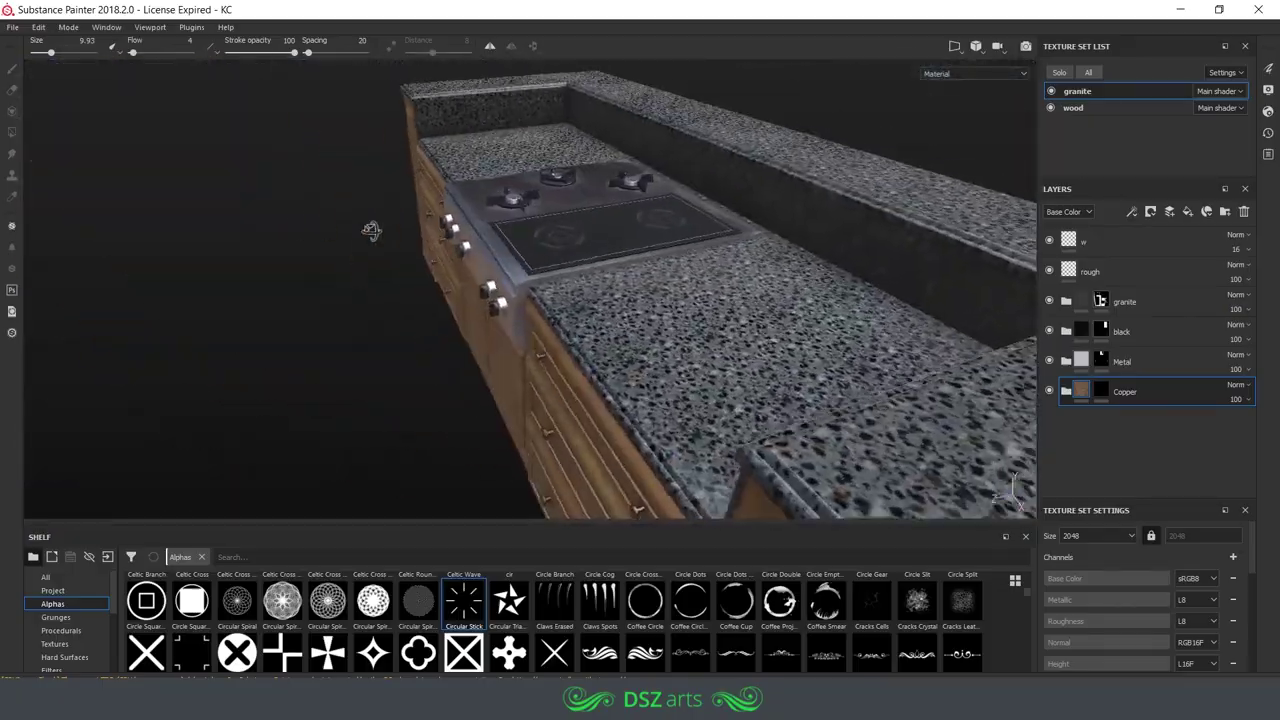